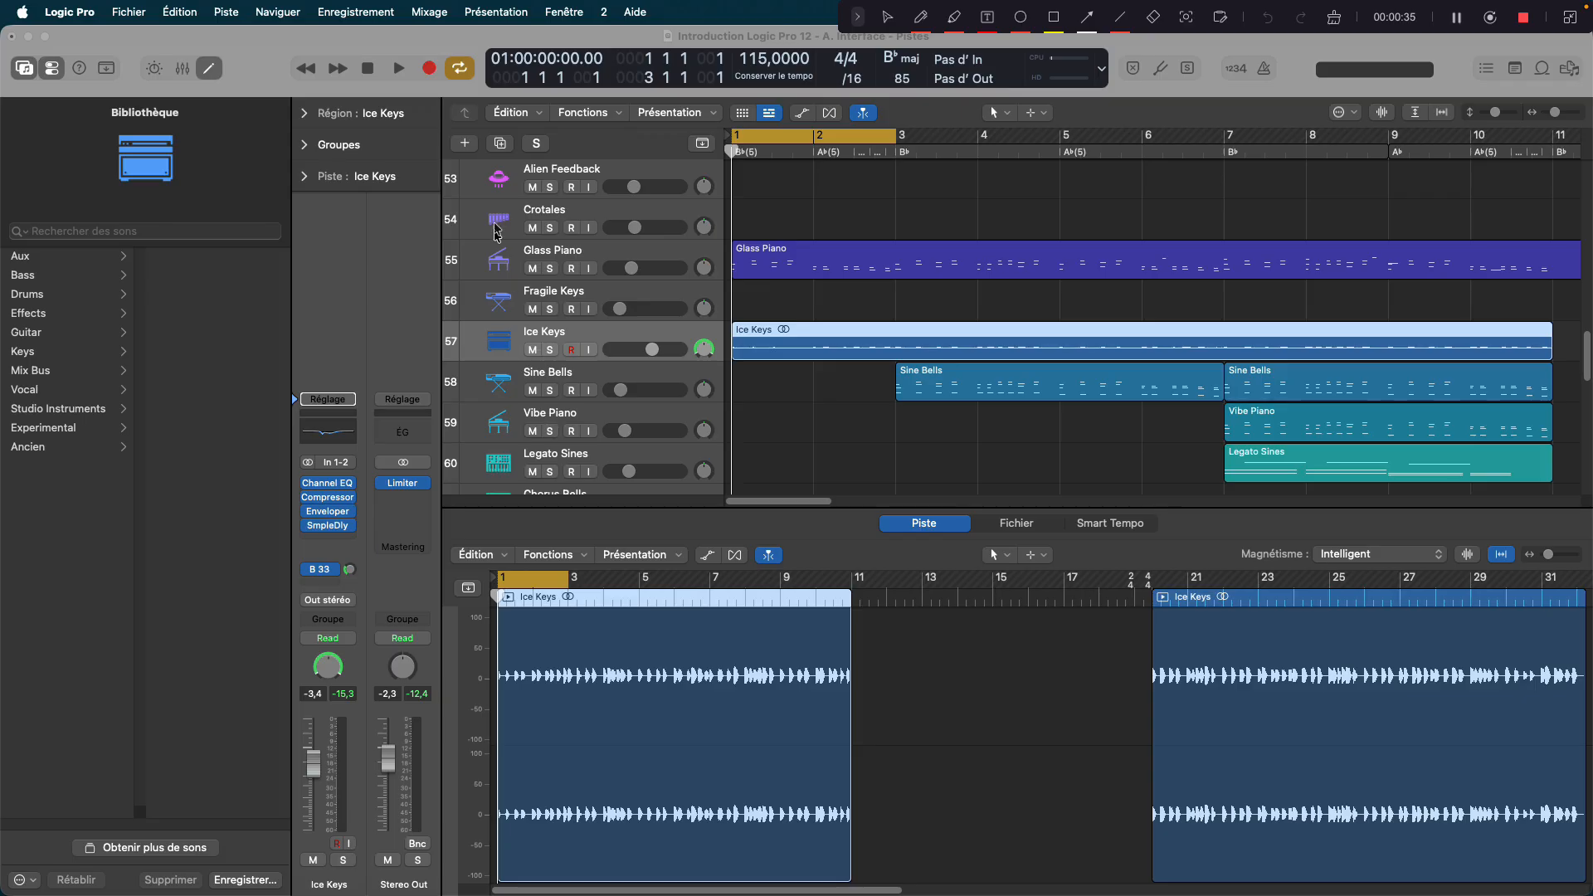
Step: Start creating a new track and compare the MIDI options, Instrument logiciel and MIDI externe
{"action": "left_click", "coordinate": [465, 146]}
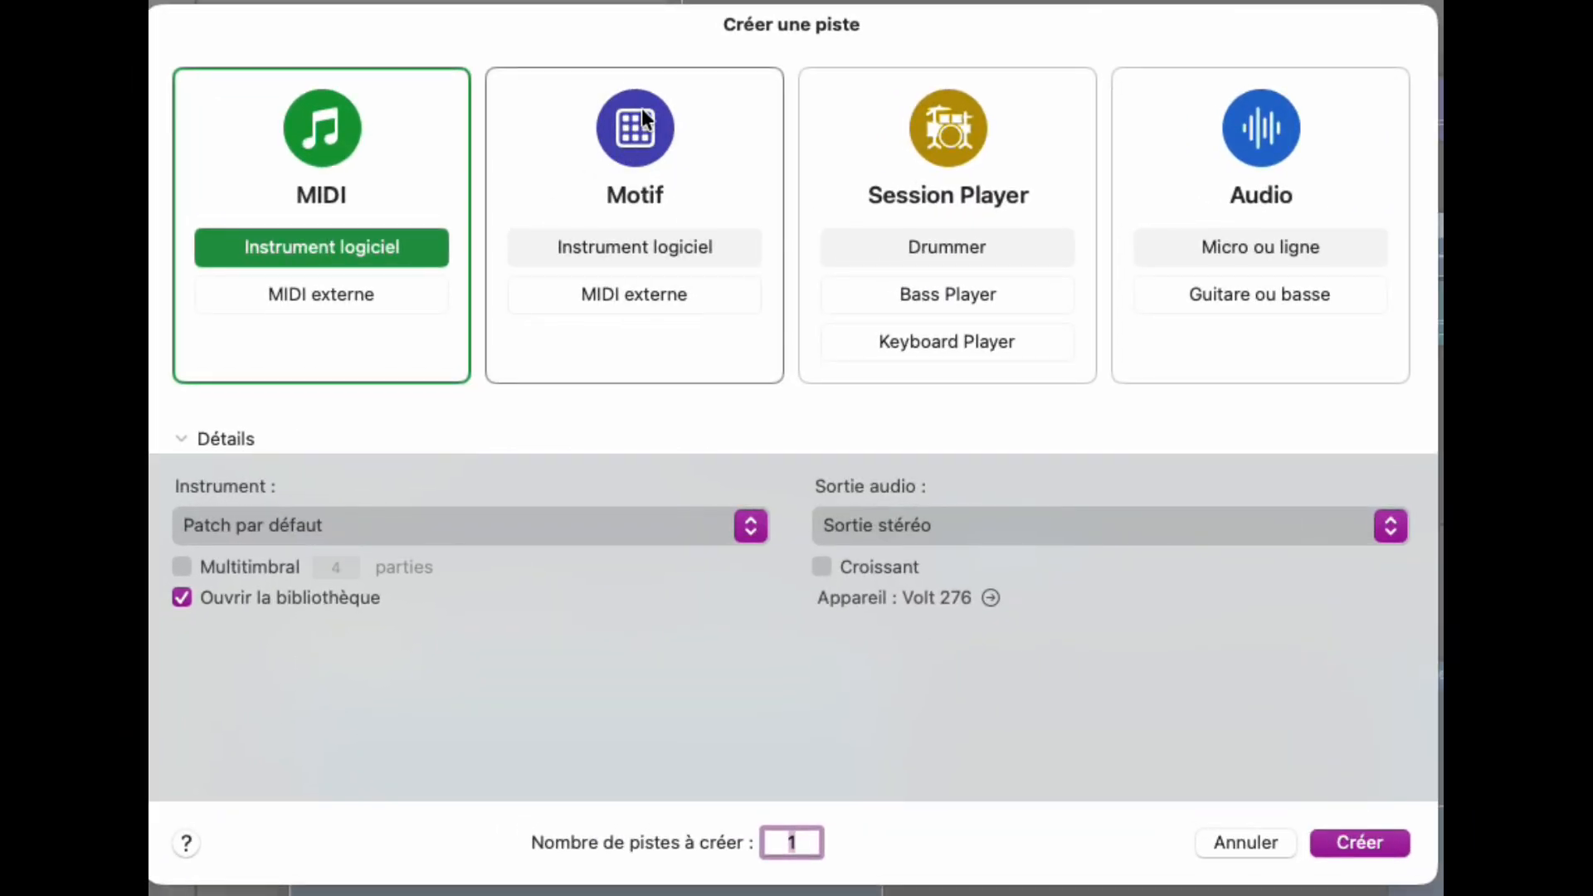
{"action": "left_click", "coordinate": [945, 125]}
{"action": "left_click", "coordinate": [1243, 121]}
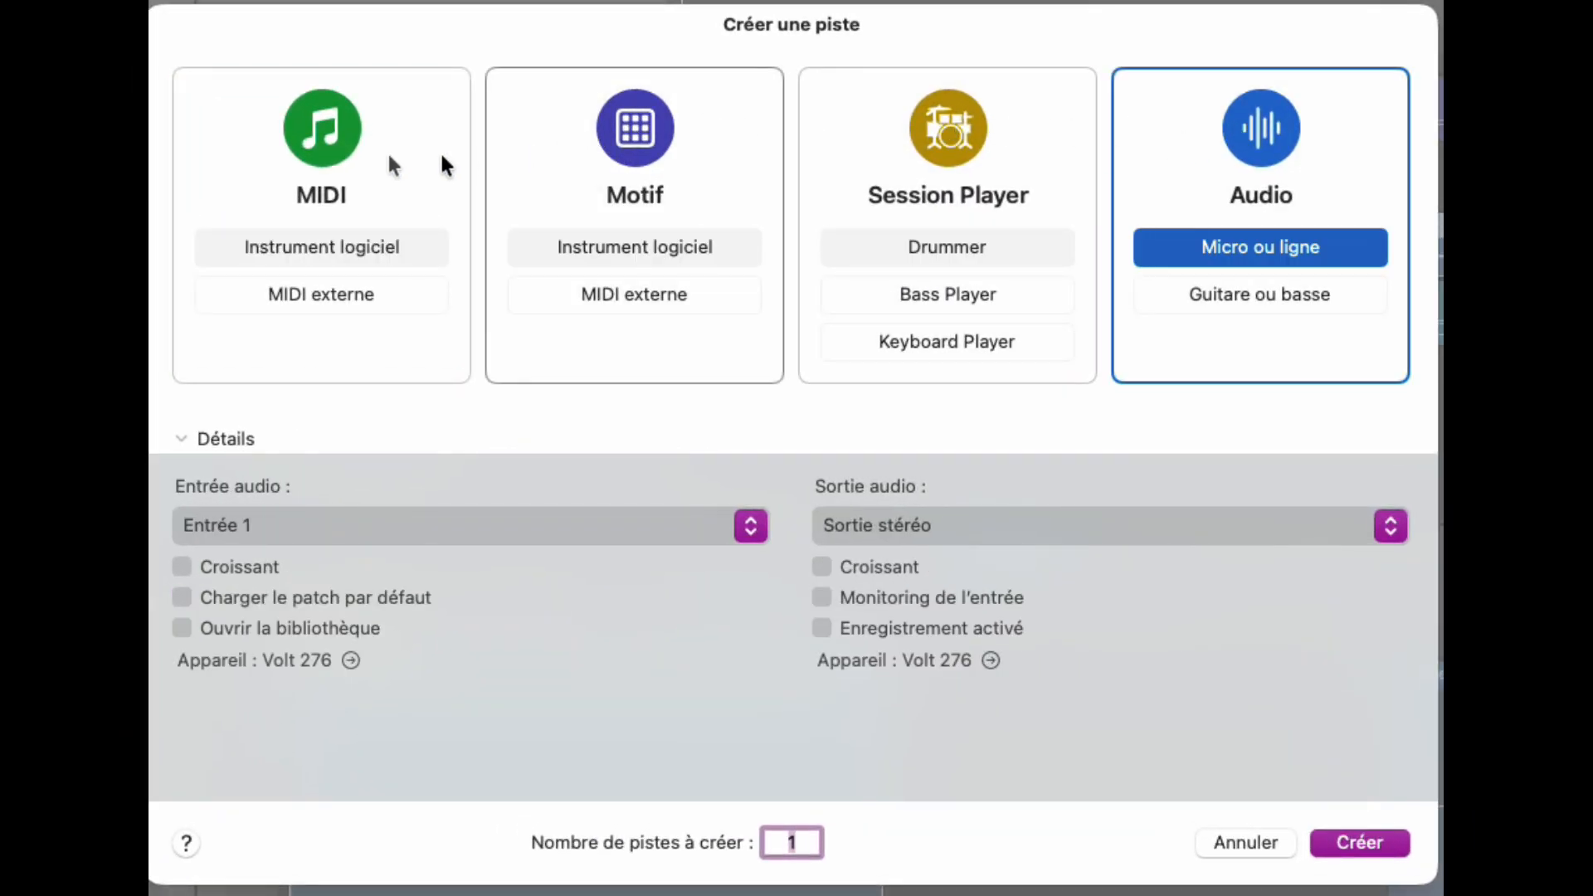
{"action": "left_click", "coordinate": [331, 138]}
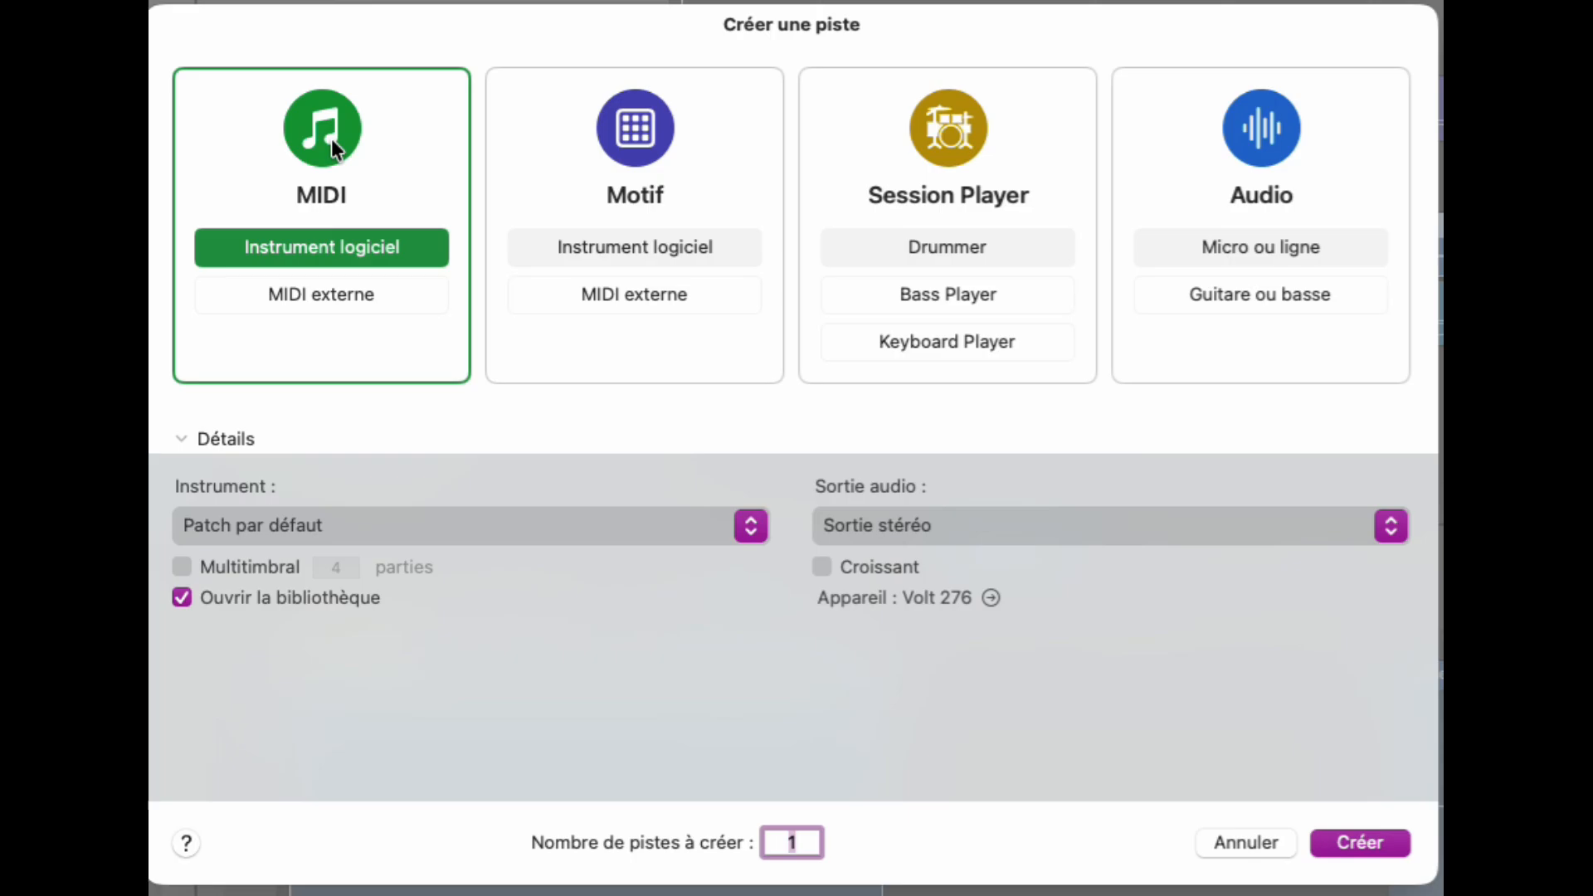
{"action": "left_click", "coordinate": [328, 296]}
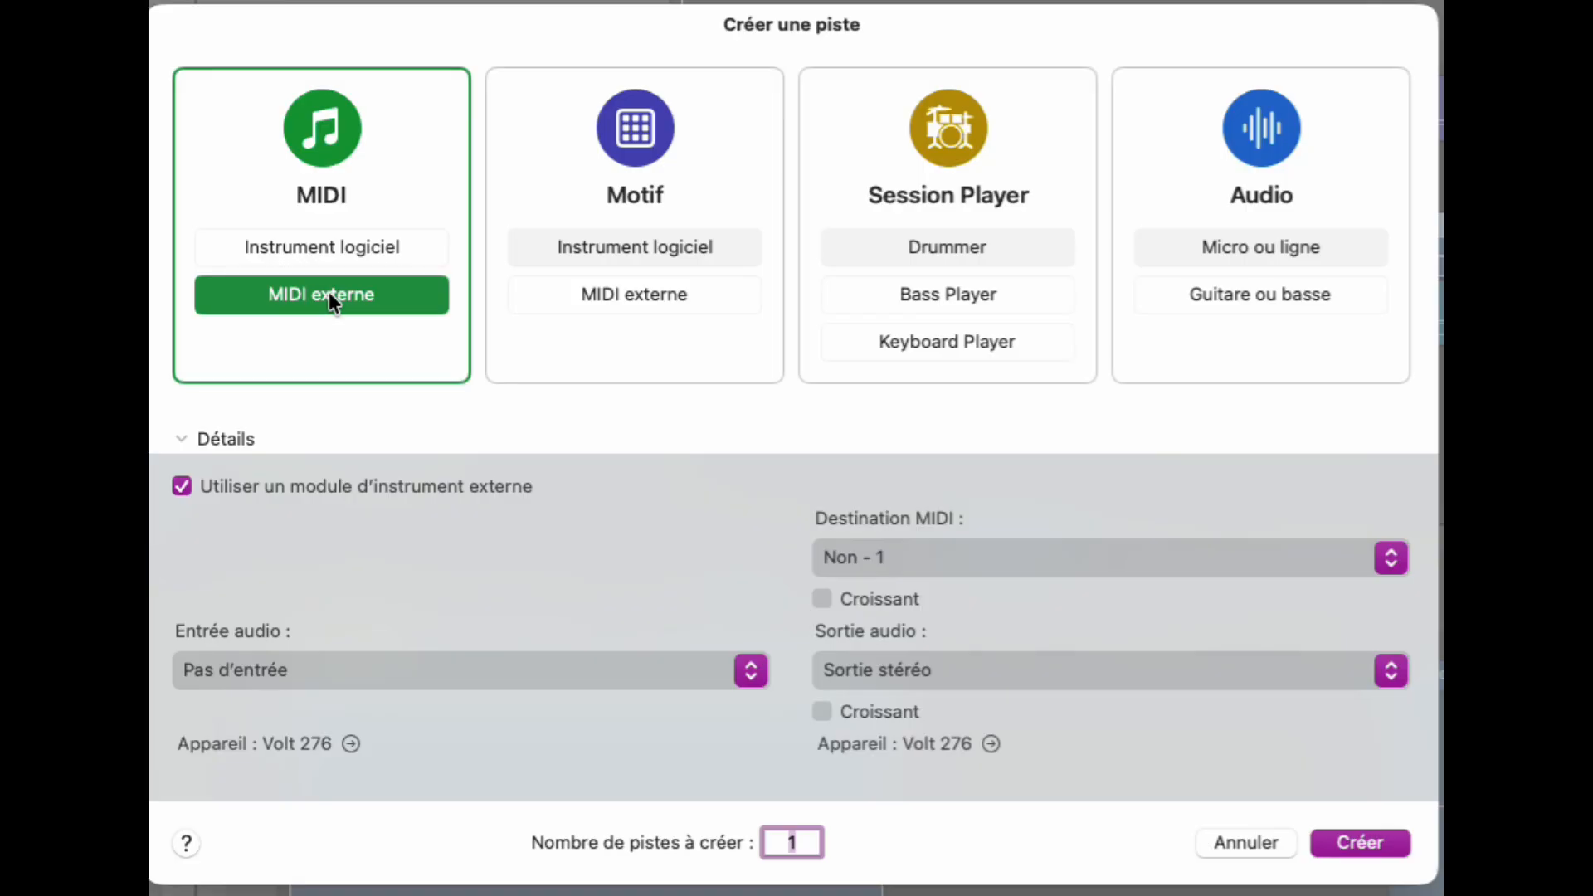
{"action": "left_click", "coordinate": [335, 244]}
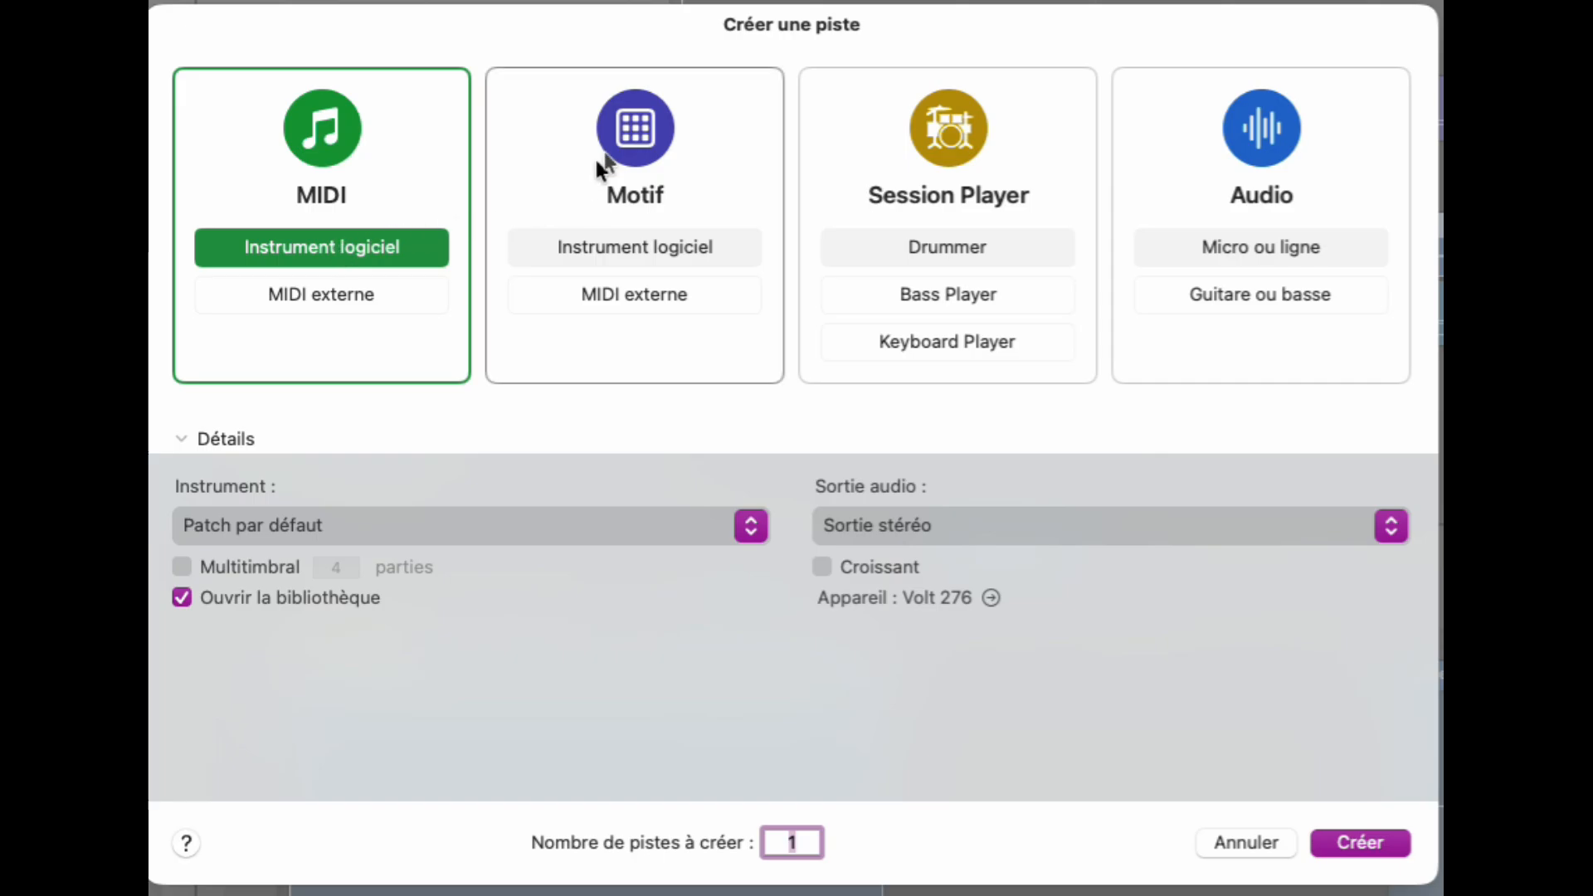
Step: Examine the Motif type, the Session Player options Drummer, Bass Player and Keyboard Player, and the Audio option Guitare ou basse
{"action": "left_click", "coordinate": [619, 124]}
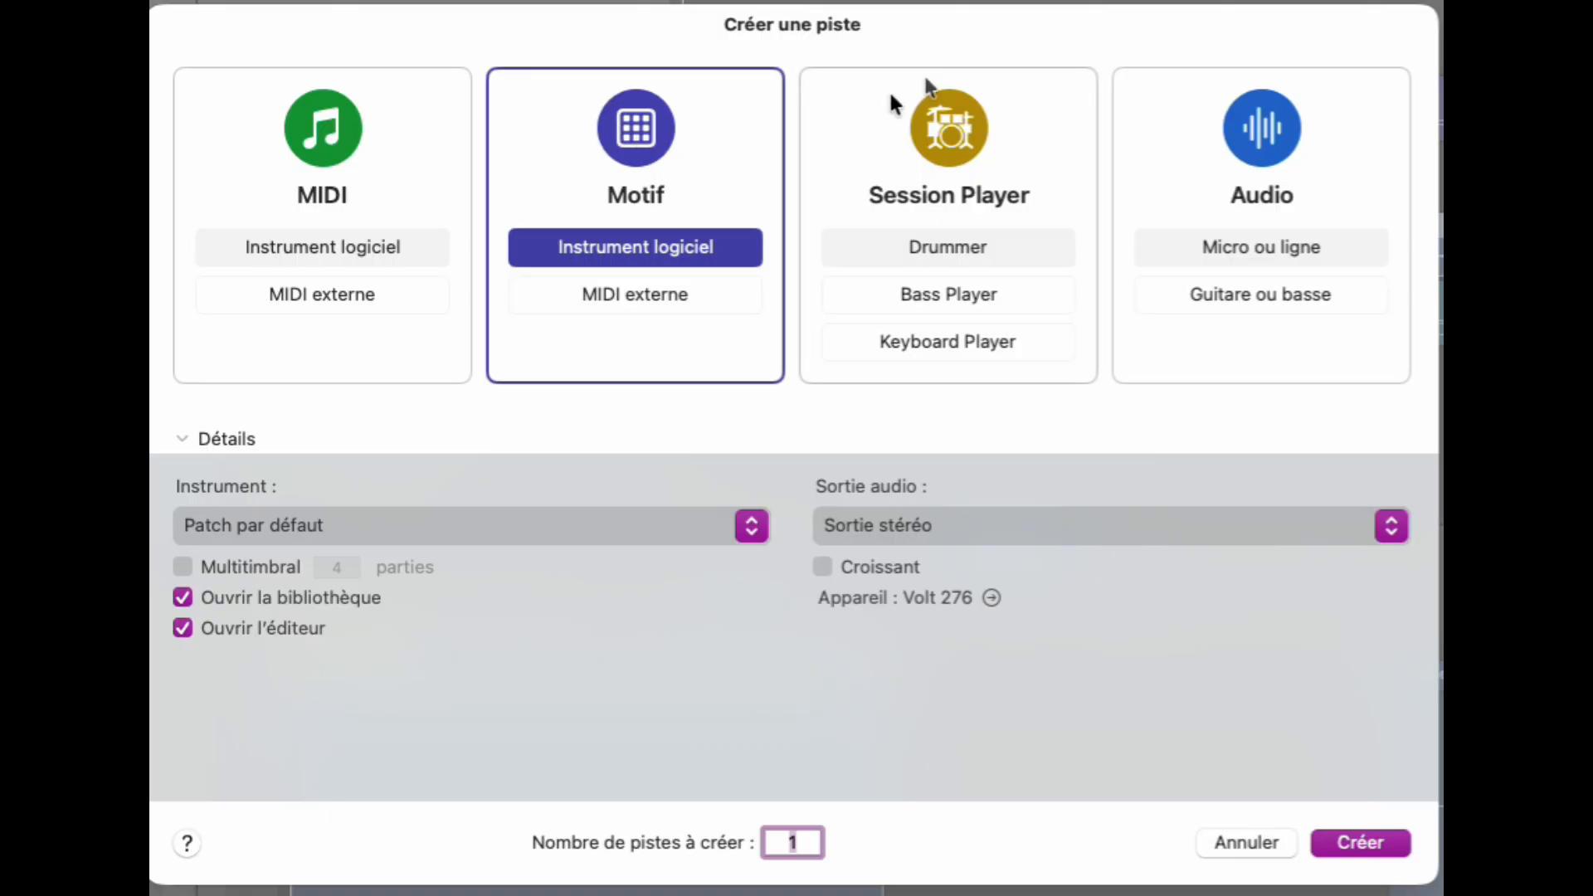
{"action": "left_click", "coordinate": [983, 117]}
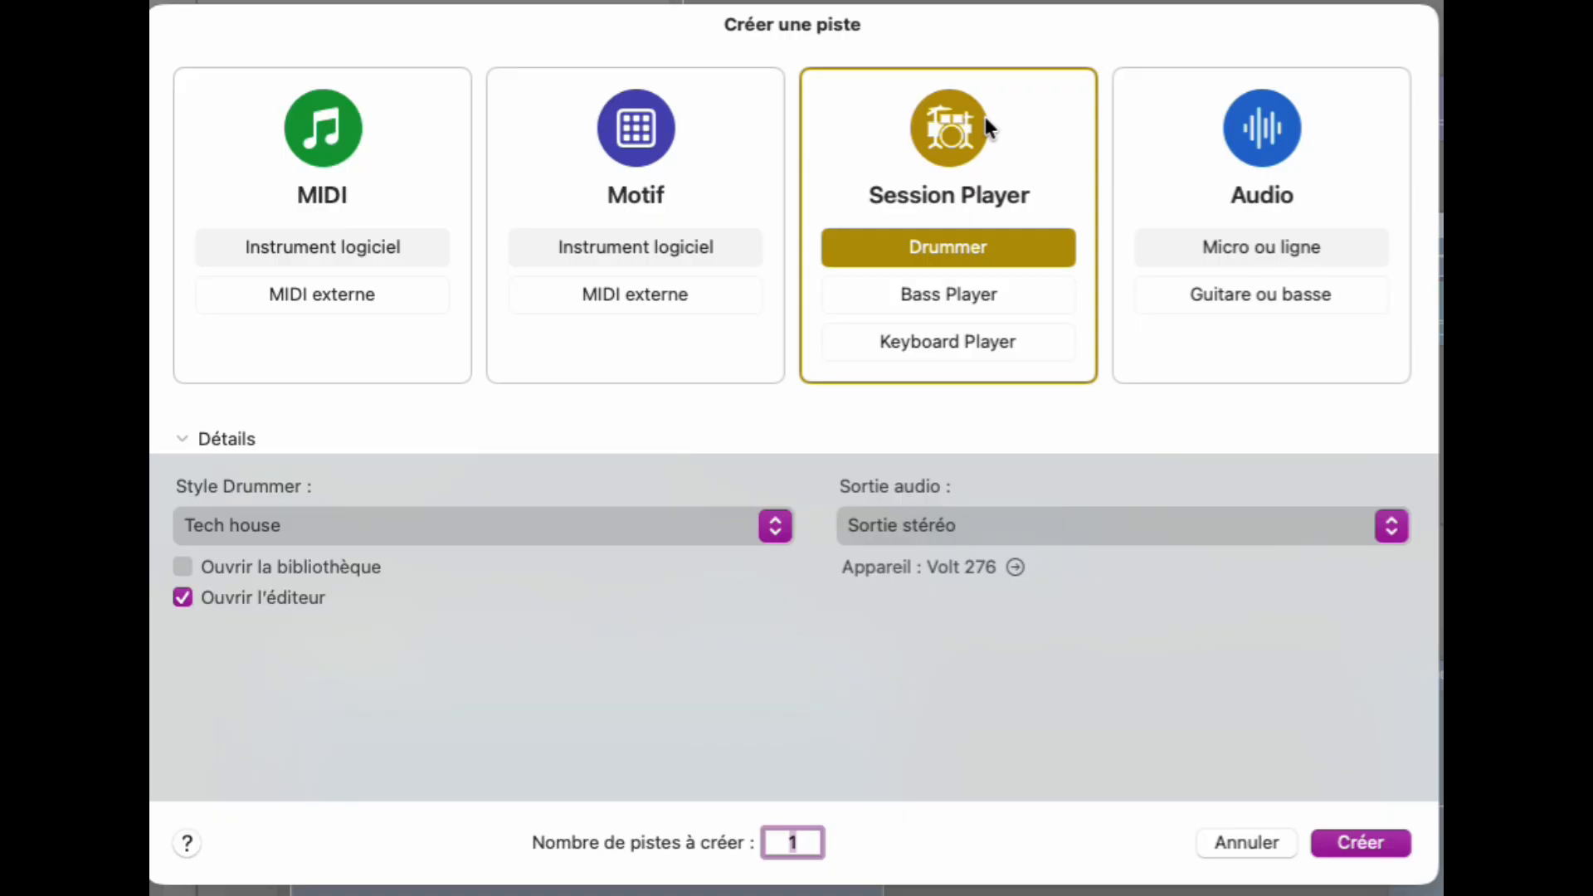
{"action": "left_click", "coordinate": [913, 299]}
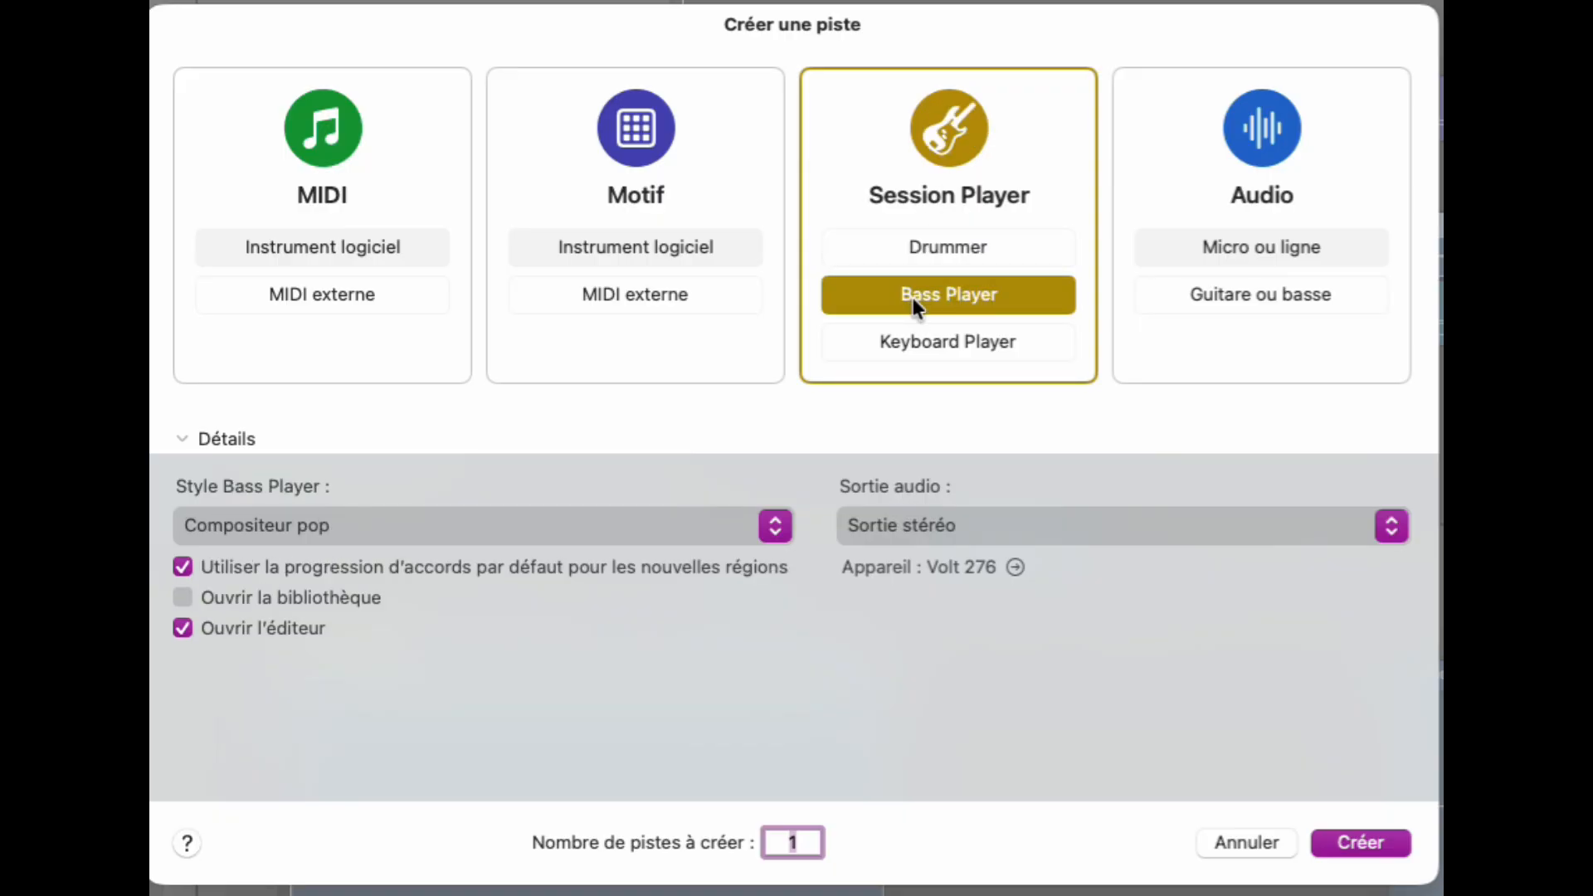
{"action": "left_click", "coordinate": [936, 348]}
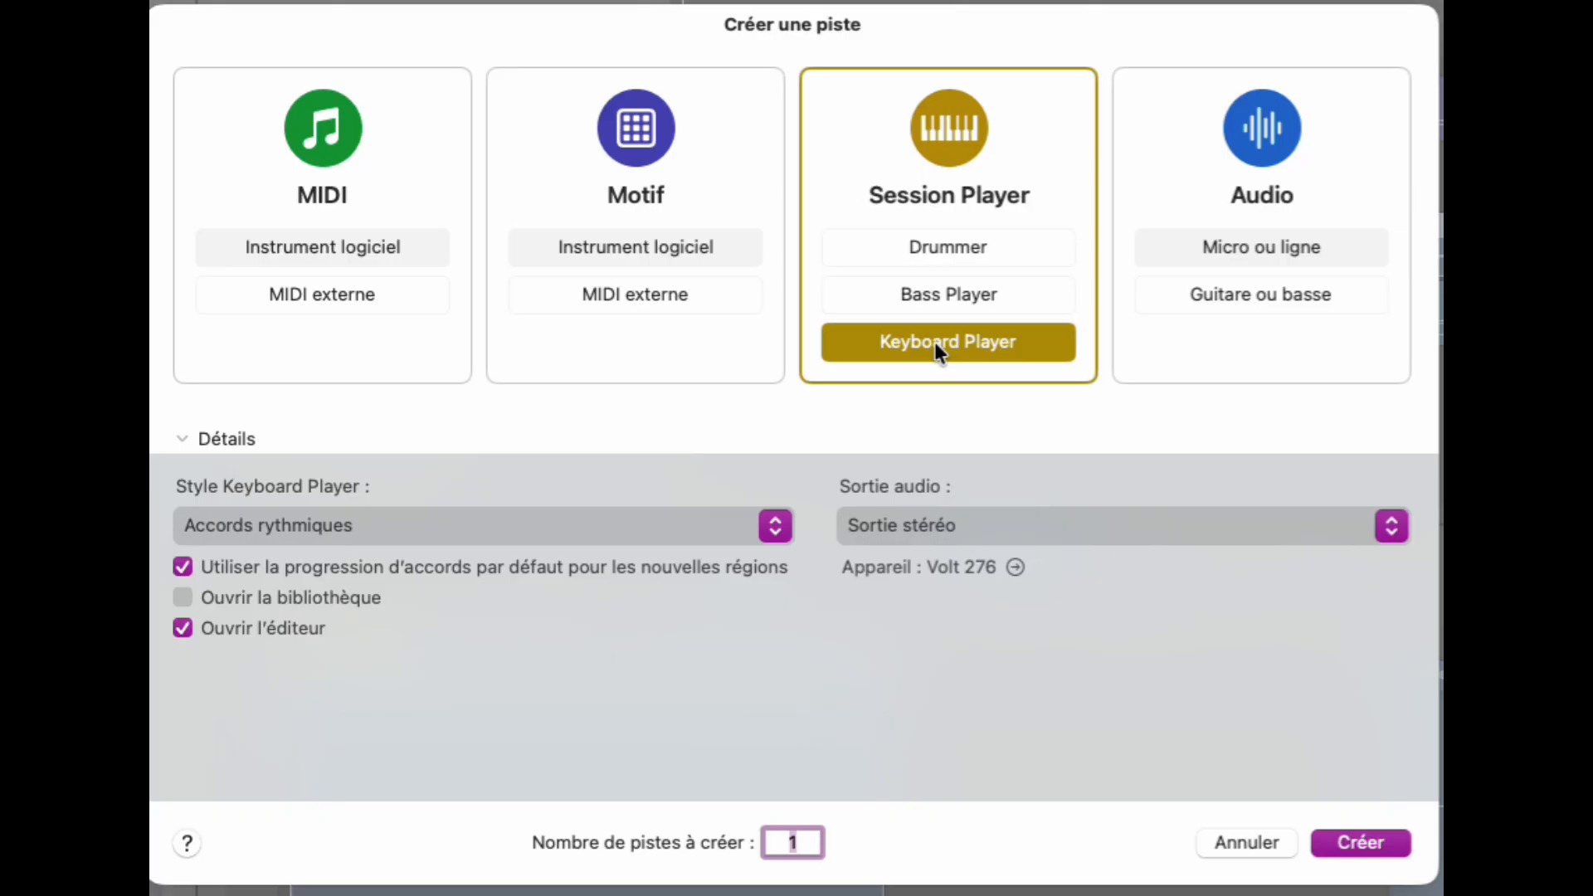
{"action": "left_click", "coordinate": [954, 248]}
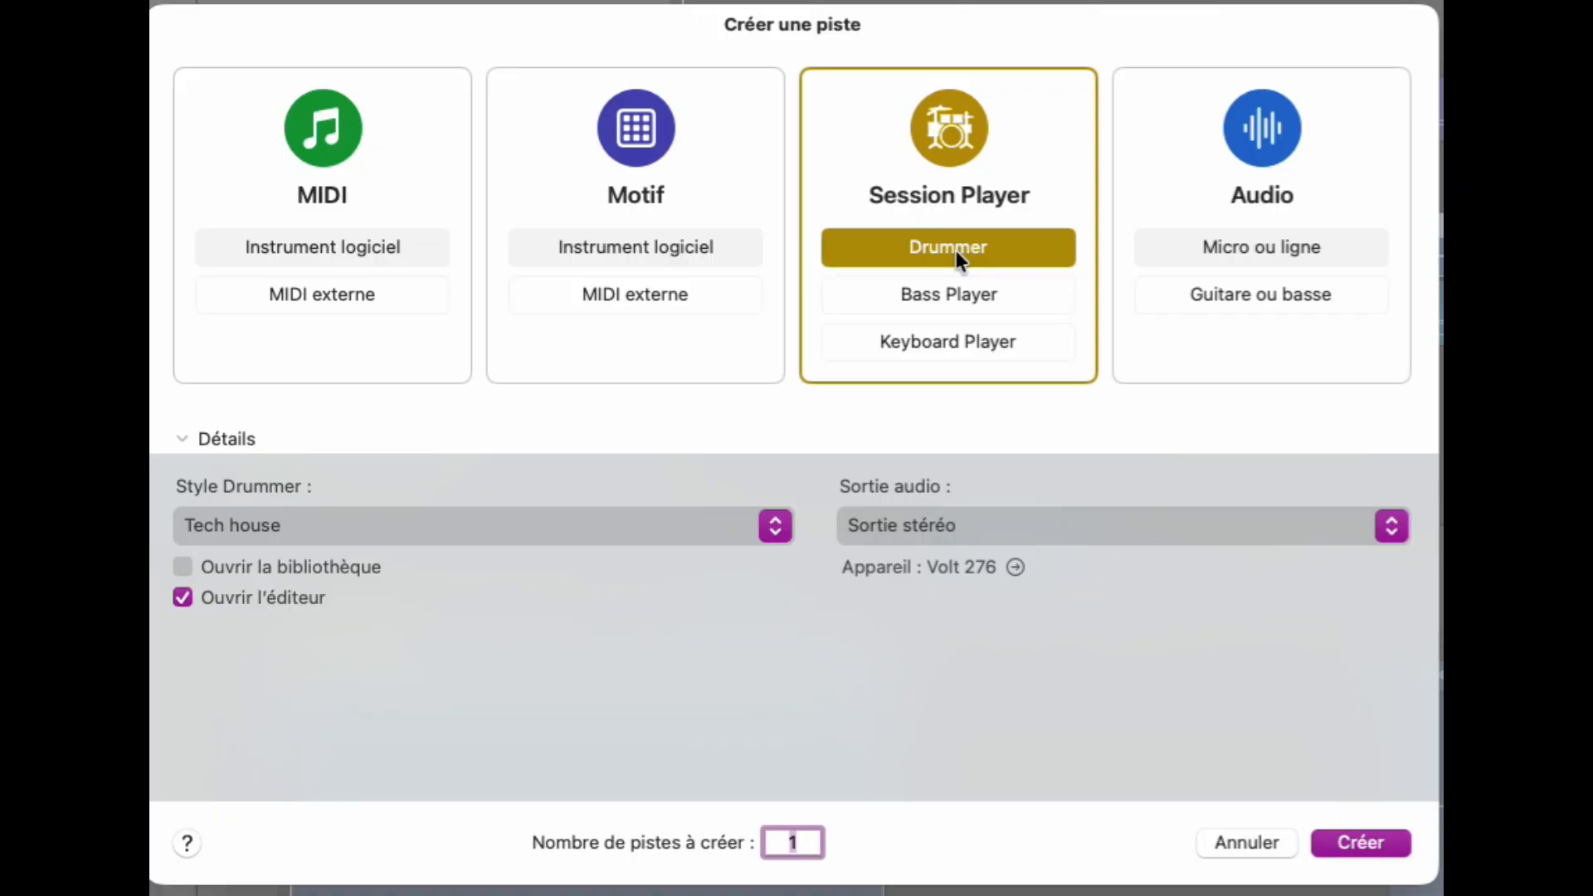
{"action": "left_click", "coordinate": [1242, 147]}
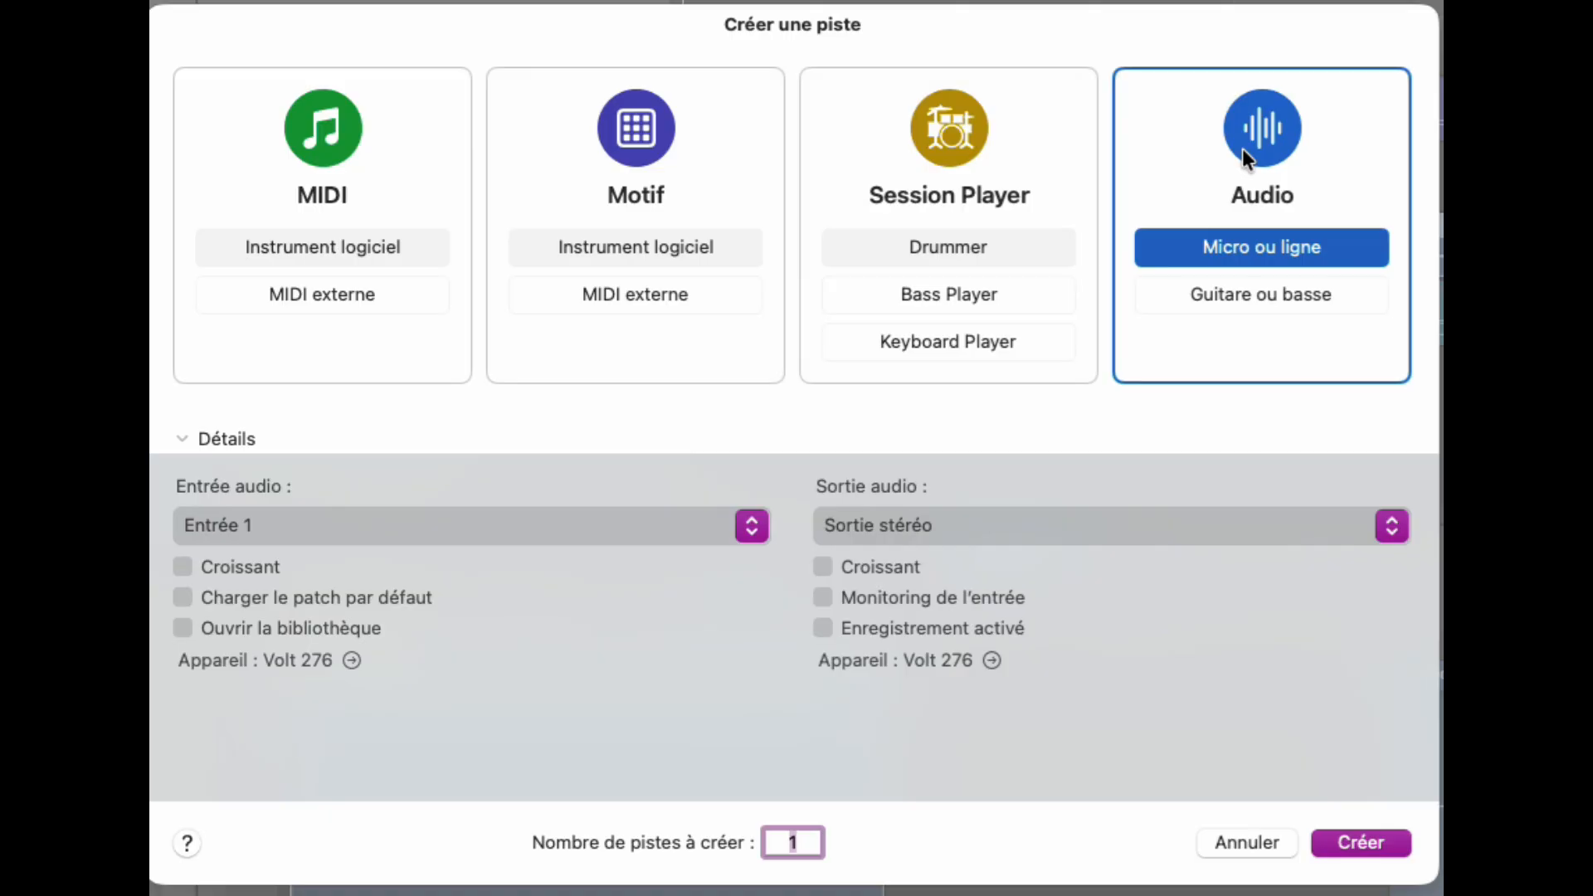
{"action": "left_click", "coordinate": [1274, 293]}
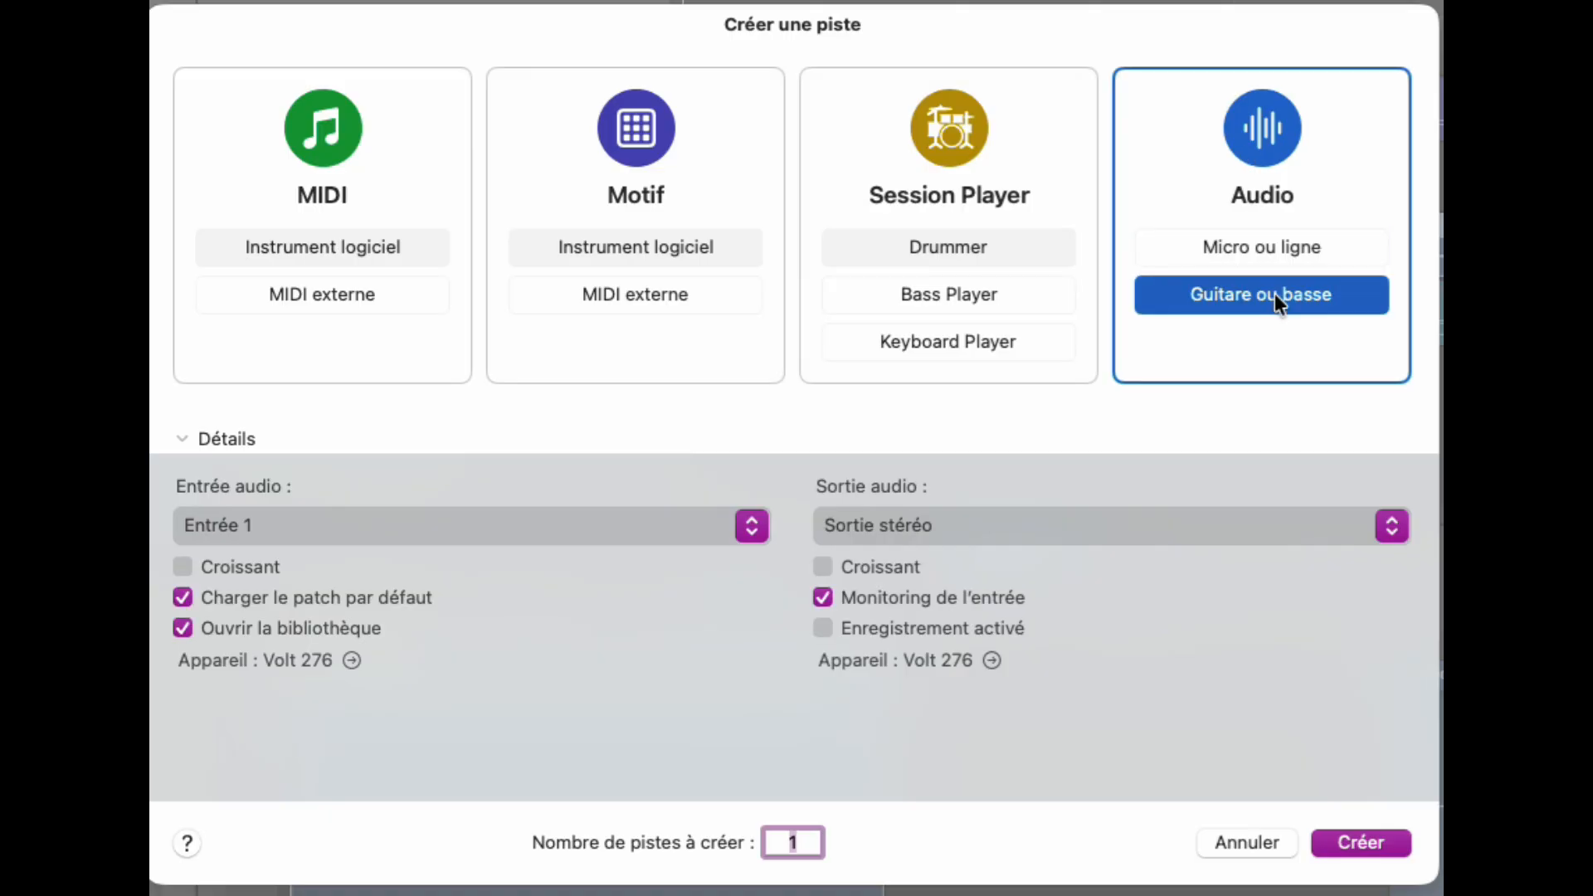
Step: Collapse the track details, go through the MIDI, Motif and Session Player types, and expand the details again
{"action": "left_click", "coordinate": [181, 439]}
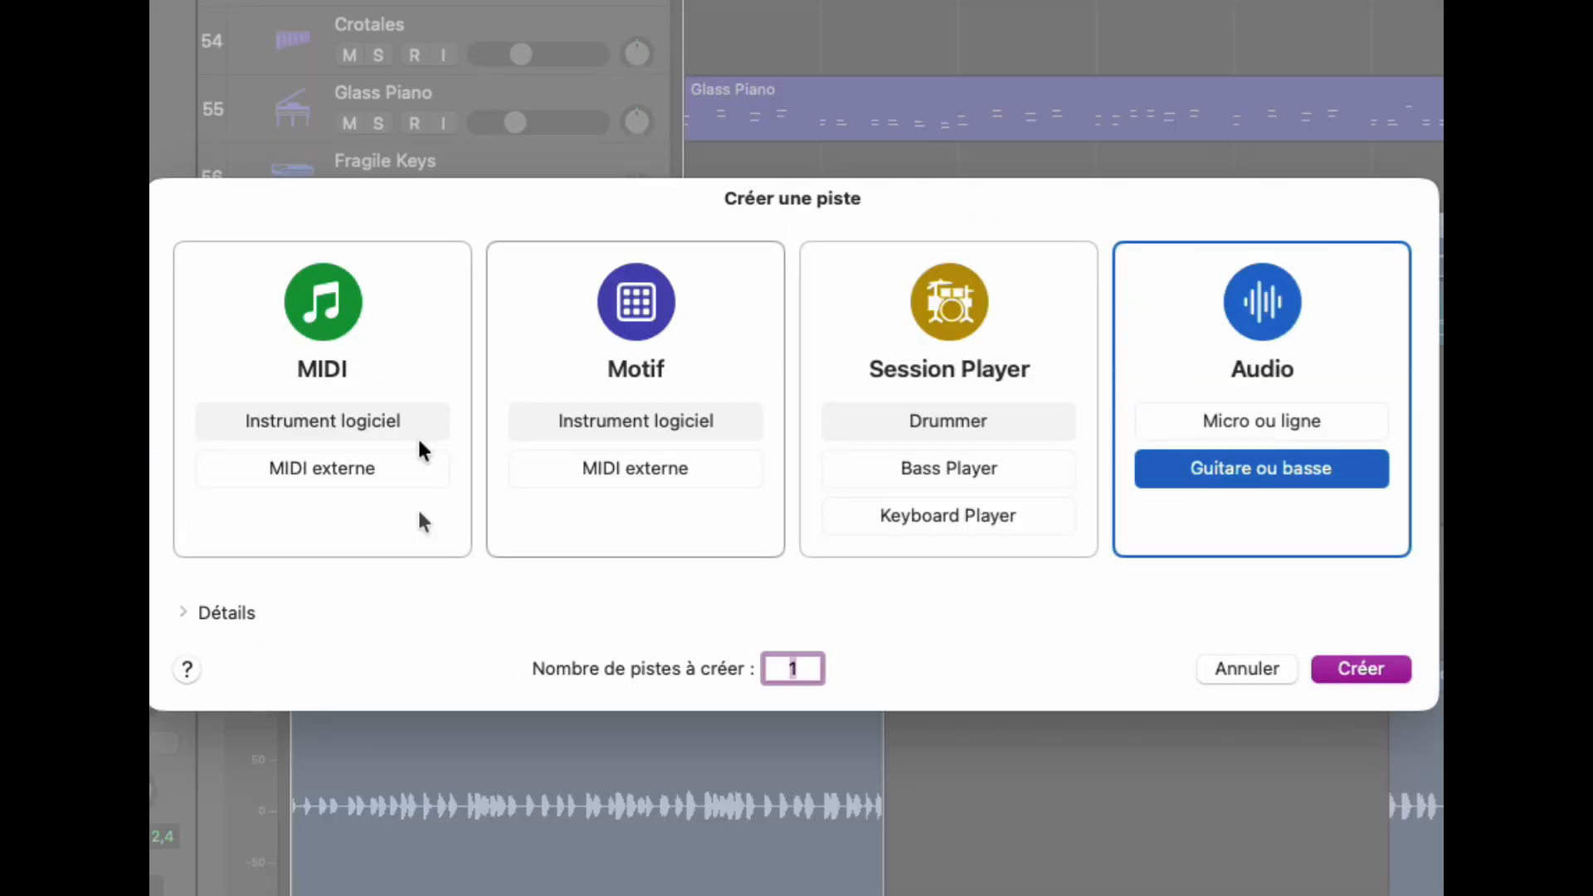
{"action": "left_click", "coordinate": [366, 338]}
{"action": "left_click", "coordinate": [558, 327]}
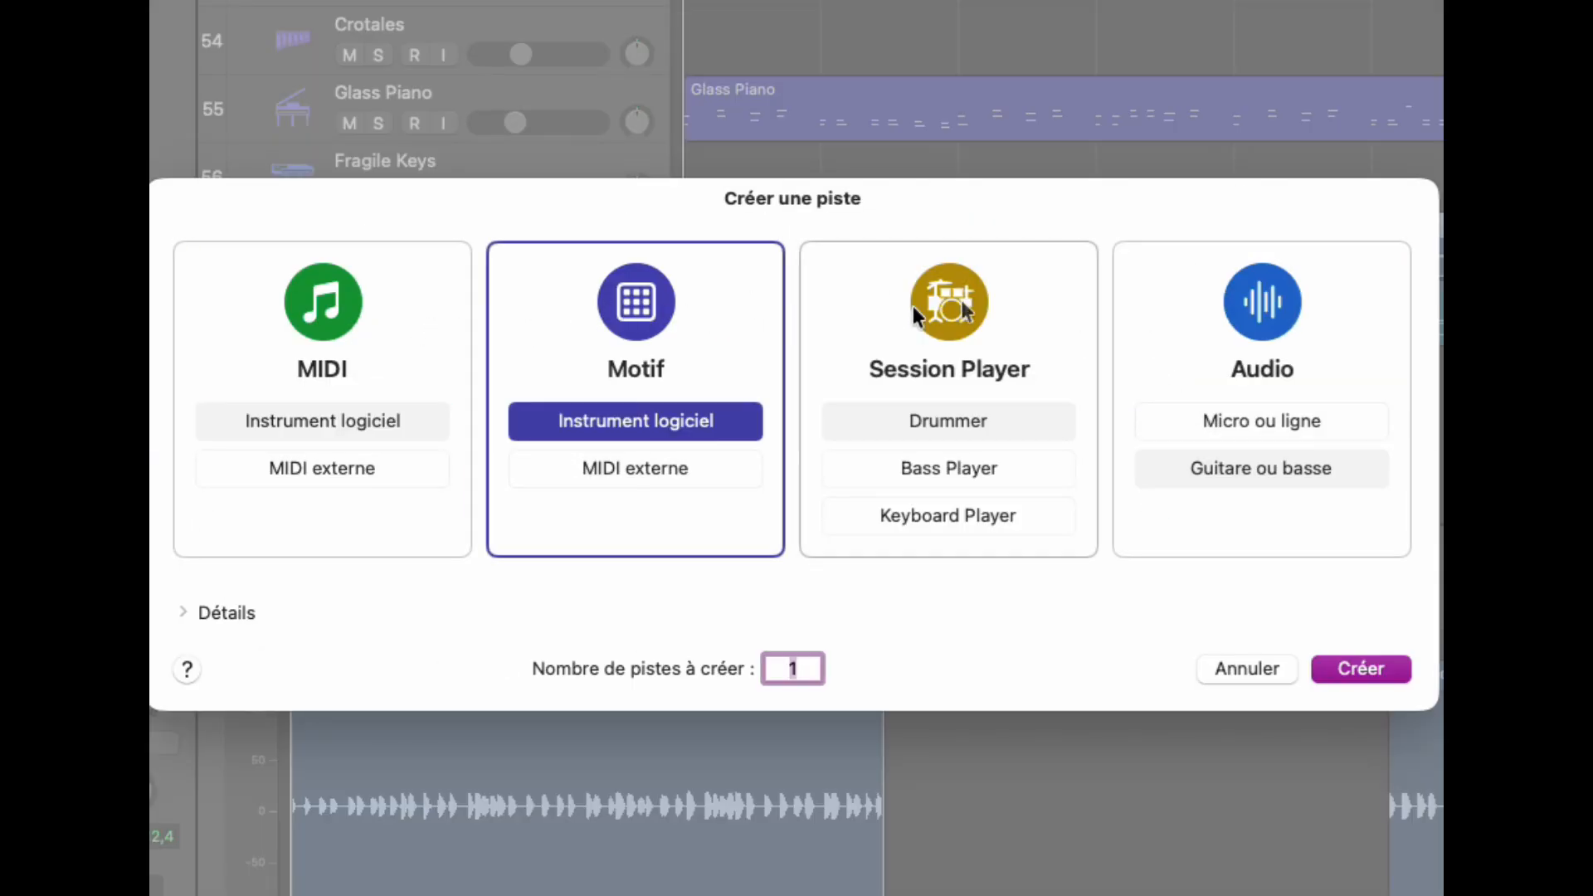
{"action": "left_click", "coordinate": [912, 306]}
{"action": "left_click", "coordinate": [182, 612]}
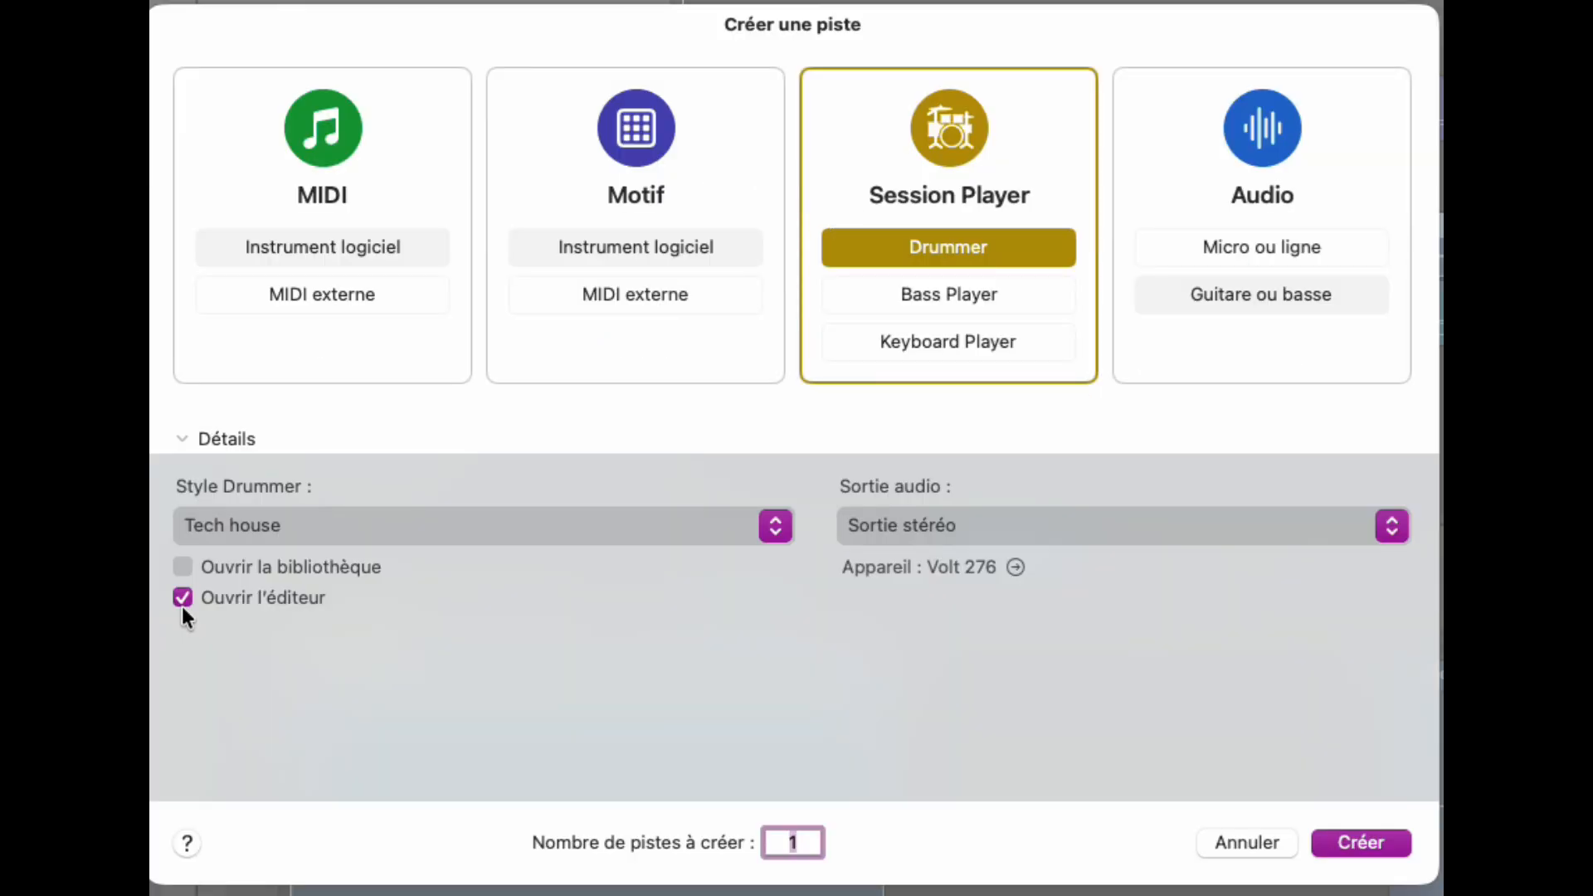
Step: Compare the details offered for Audio, Motif and MIDI tracks, and look through the available MIDI instruments down to Vintage Keys
{"action": "left_click", "coordinate": [1219, 187]}
{"action": "left_click", "coordinate": [596, 138]}
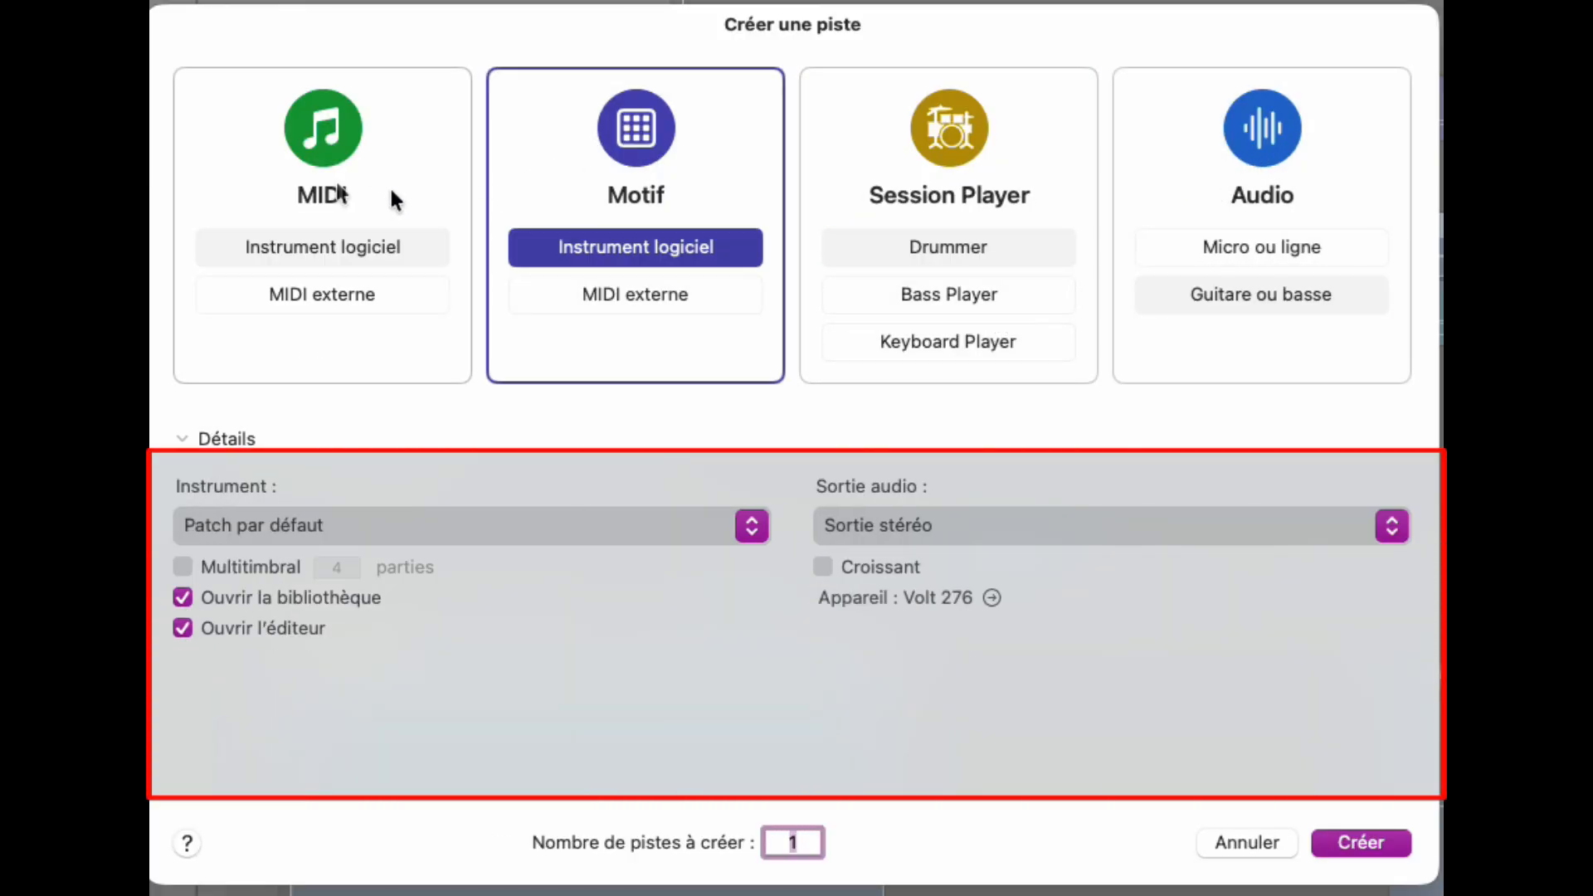
{"action": "left_click", "coordinate": [311, 173]}
{"action": "left_click", "coordinate": [292, 522]}
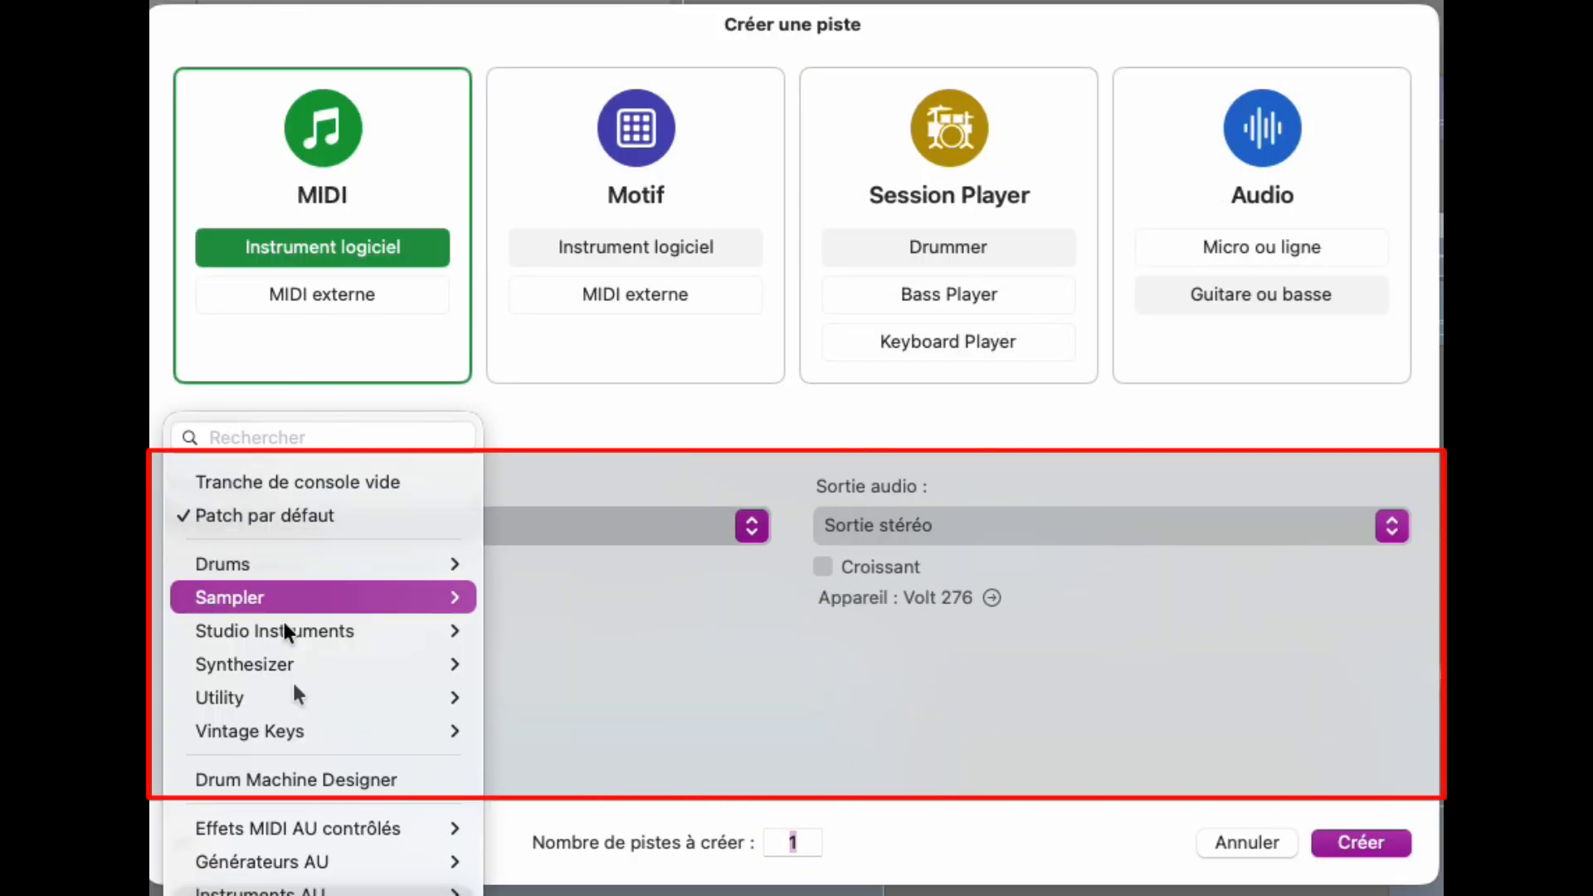
{"action": "mouse_move", "coordinate": [326, 718]}
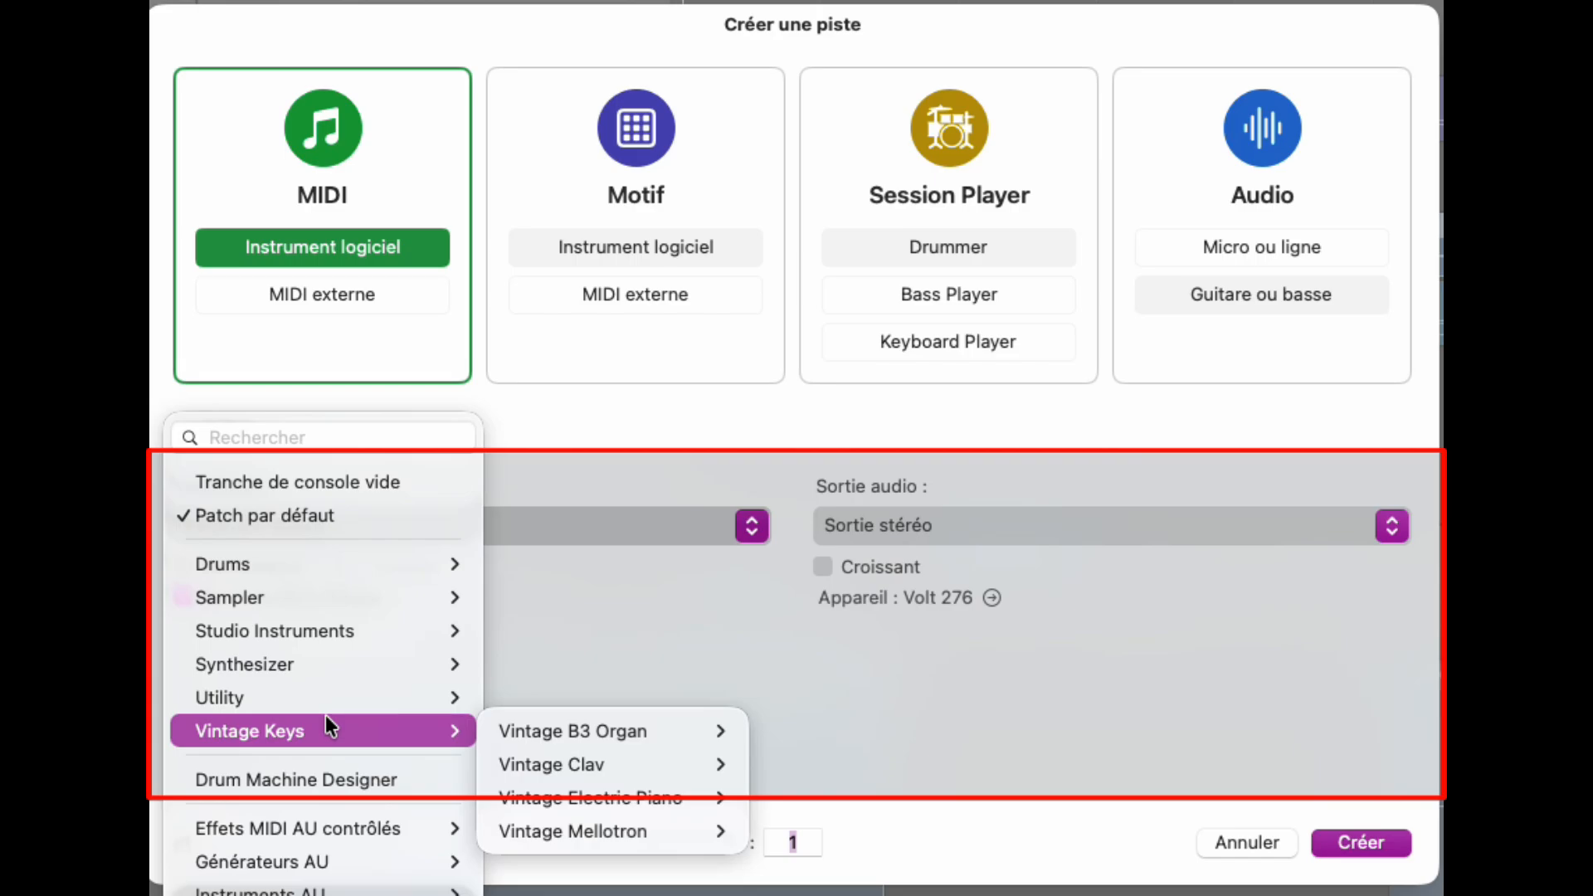
{"action": "left_click", "coordinate": [825, 690]}
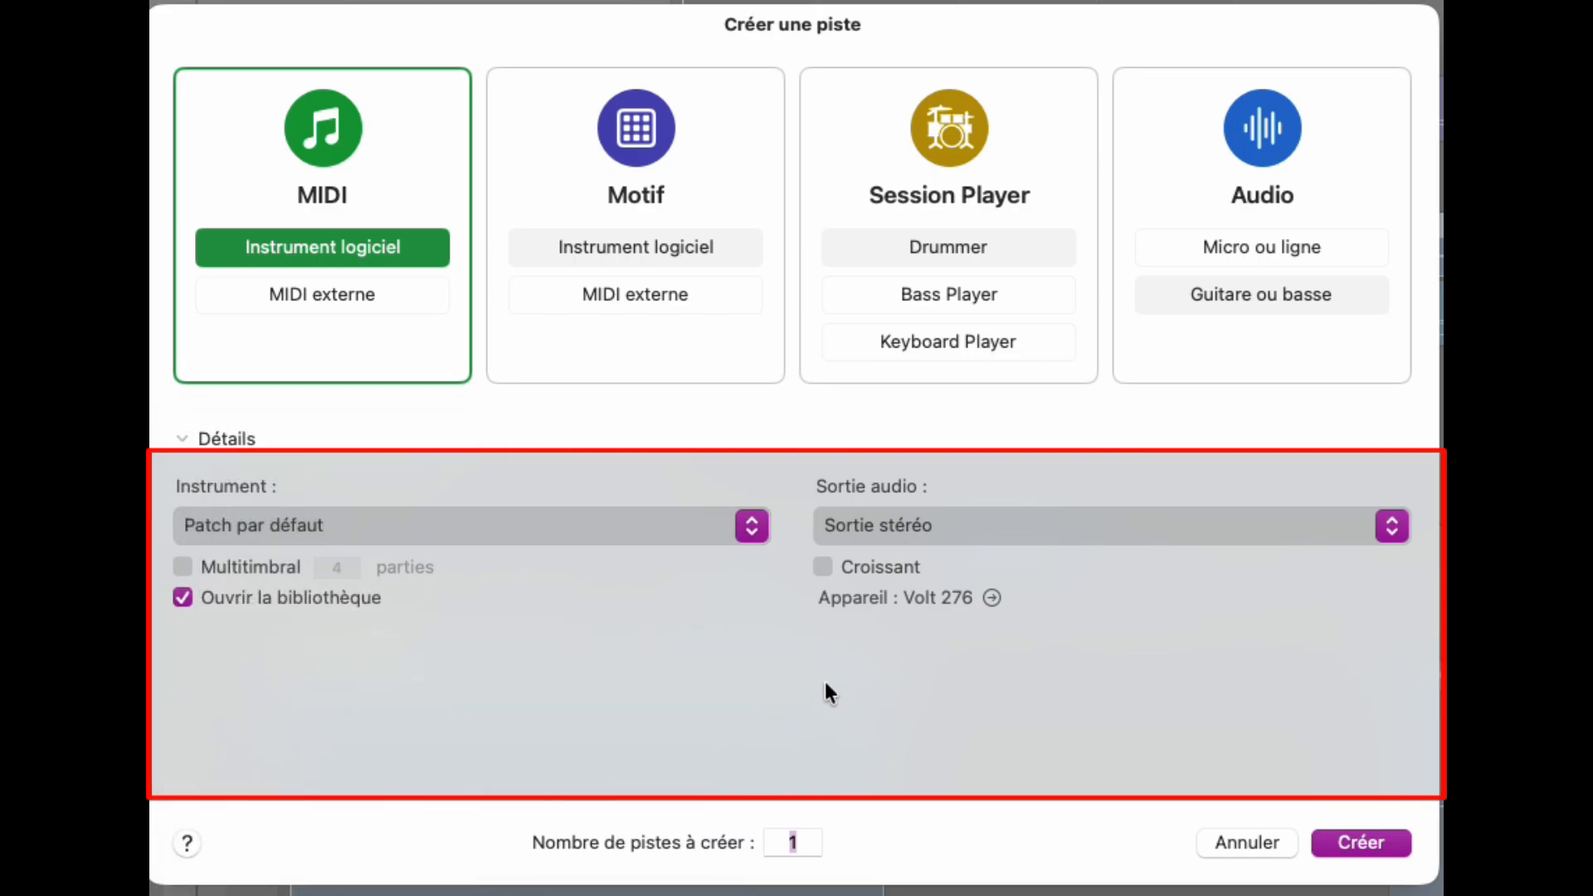
Step: Create one Motif track of type Instrument logiciel with the instrument Patch par défaut
{"action": "left_click", "coordinate": [644, 249]}
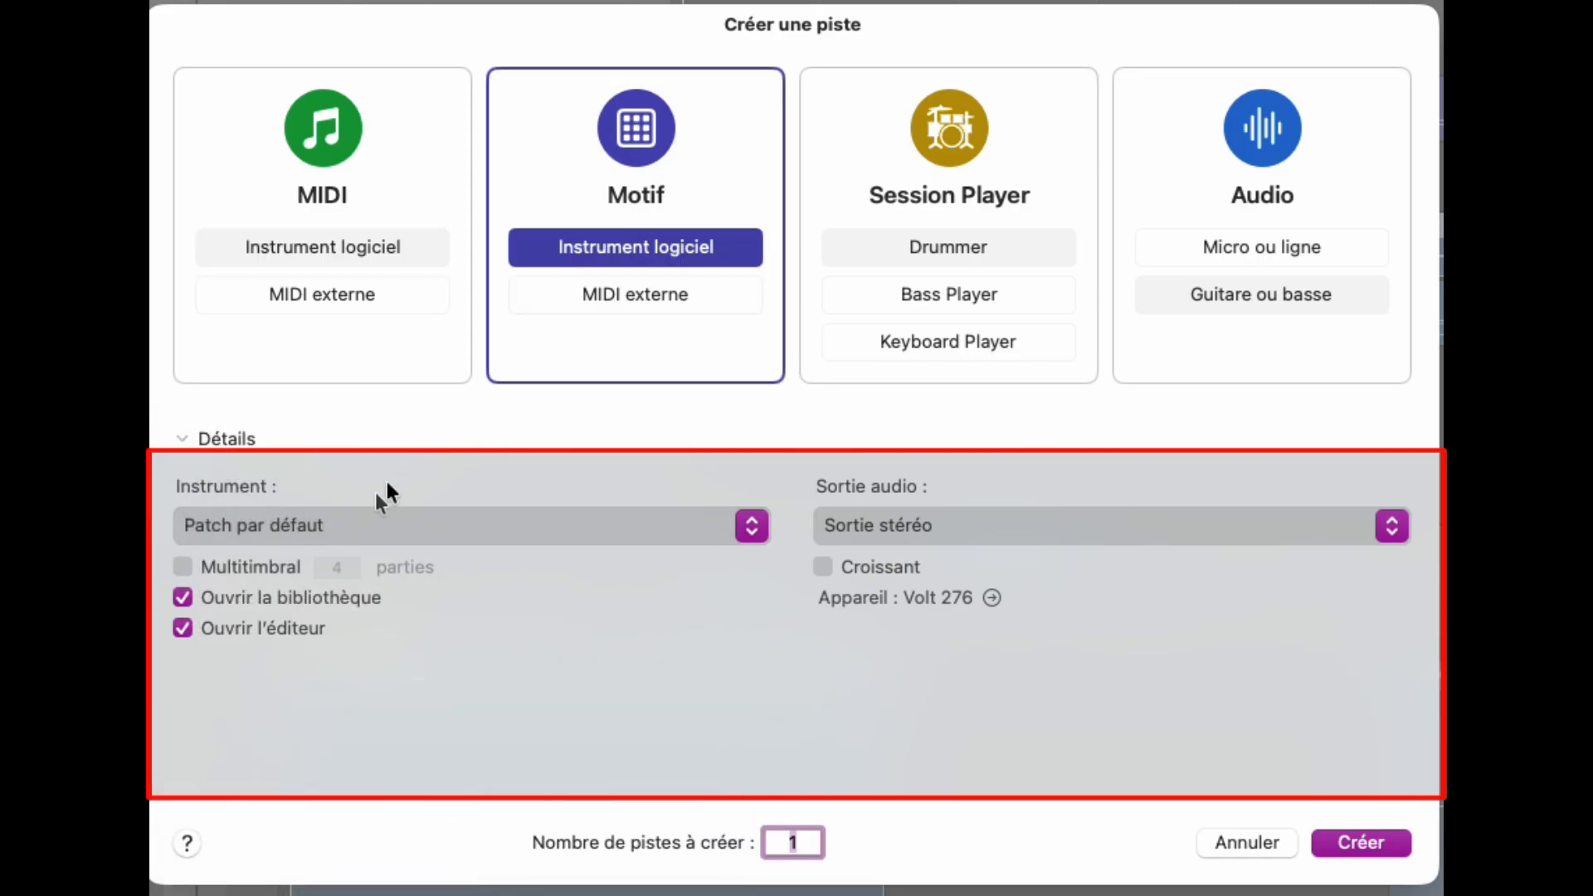
{"action": "left_click", "coordinate": [336, 524]}
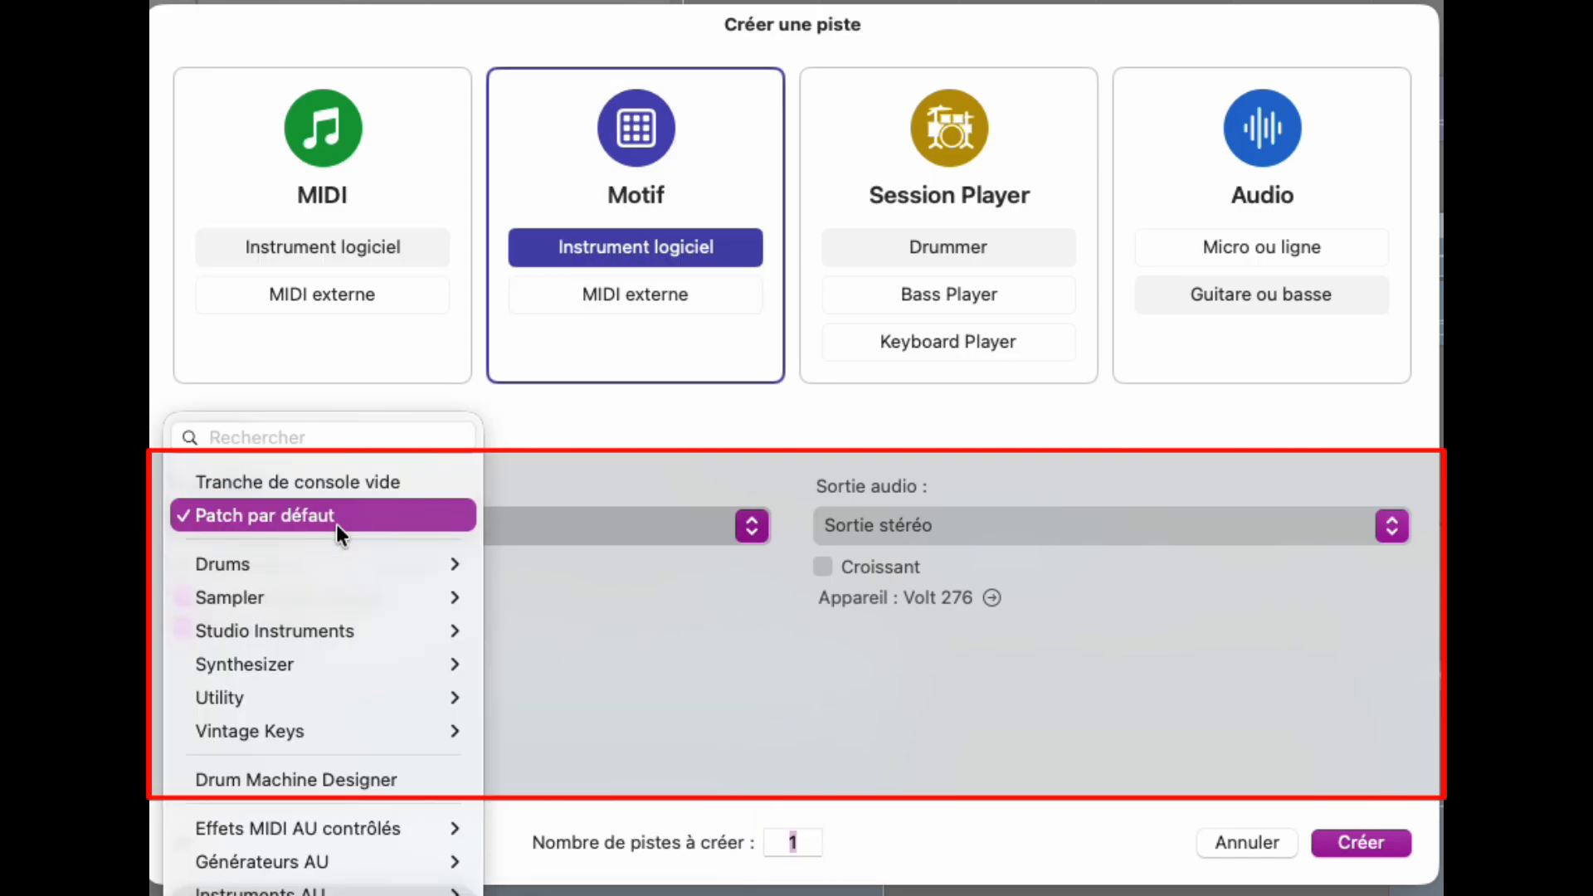
{"action": "left_click", "coordinate": [277, 514]}
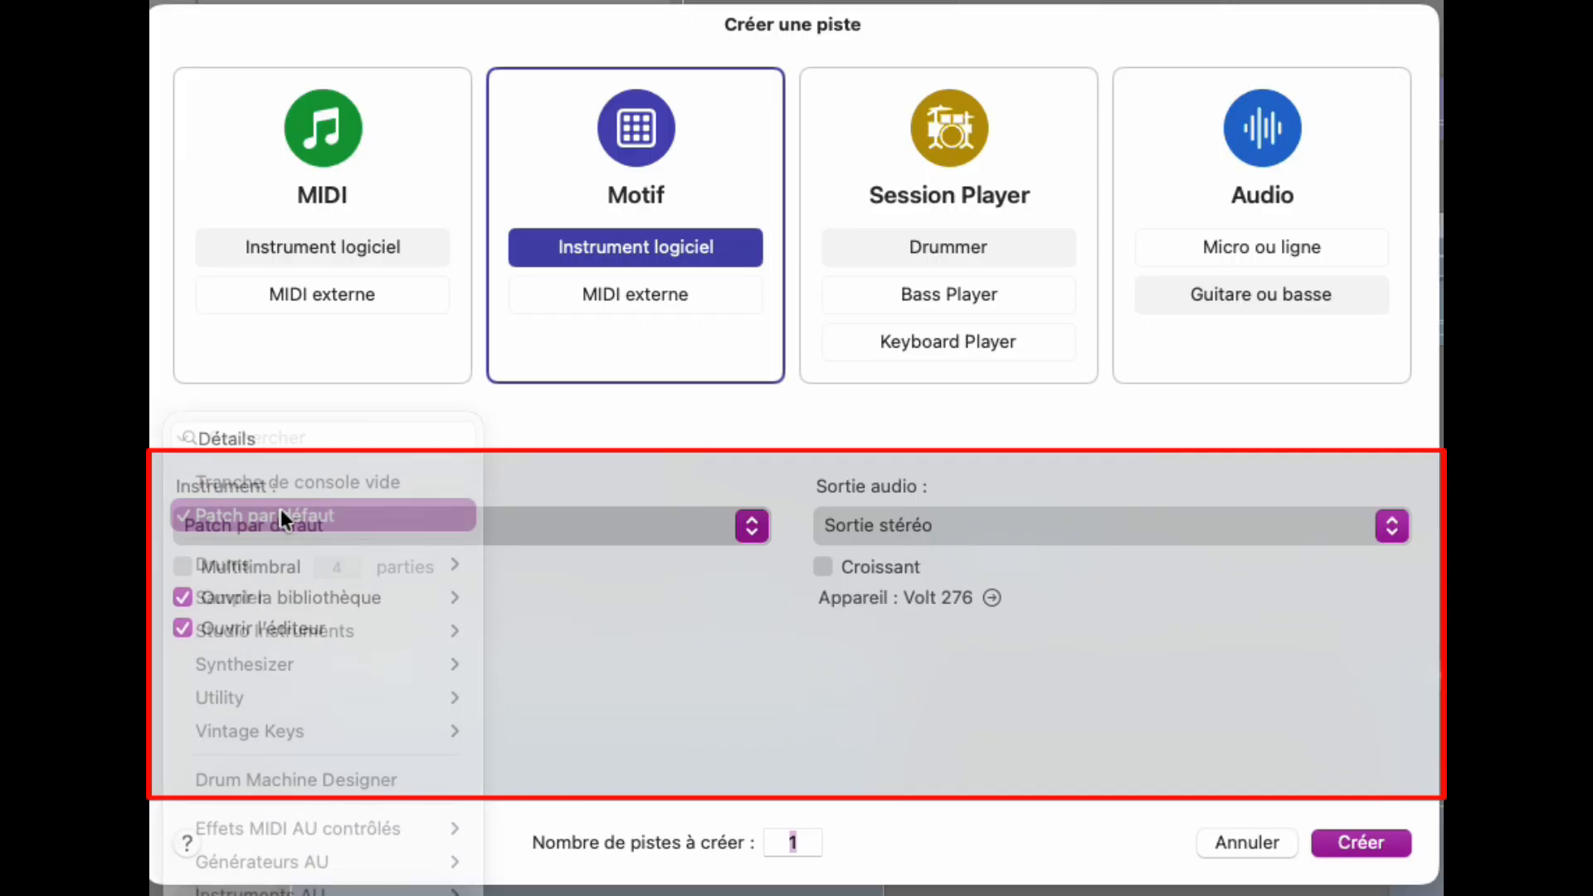
{"action": "left_click", "coordinate": [1333, 839]}
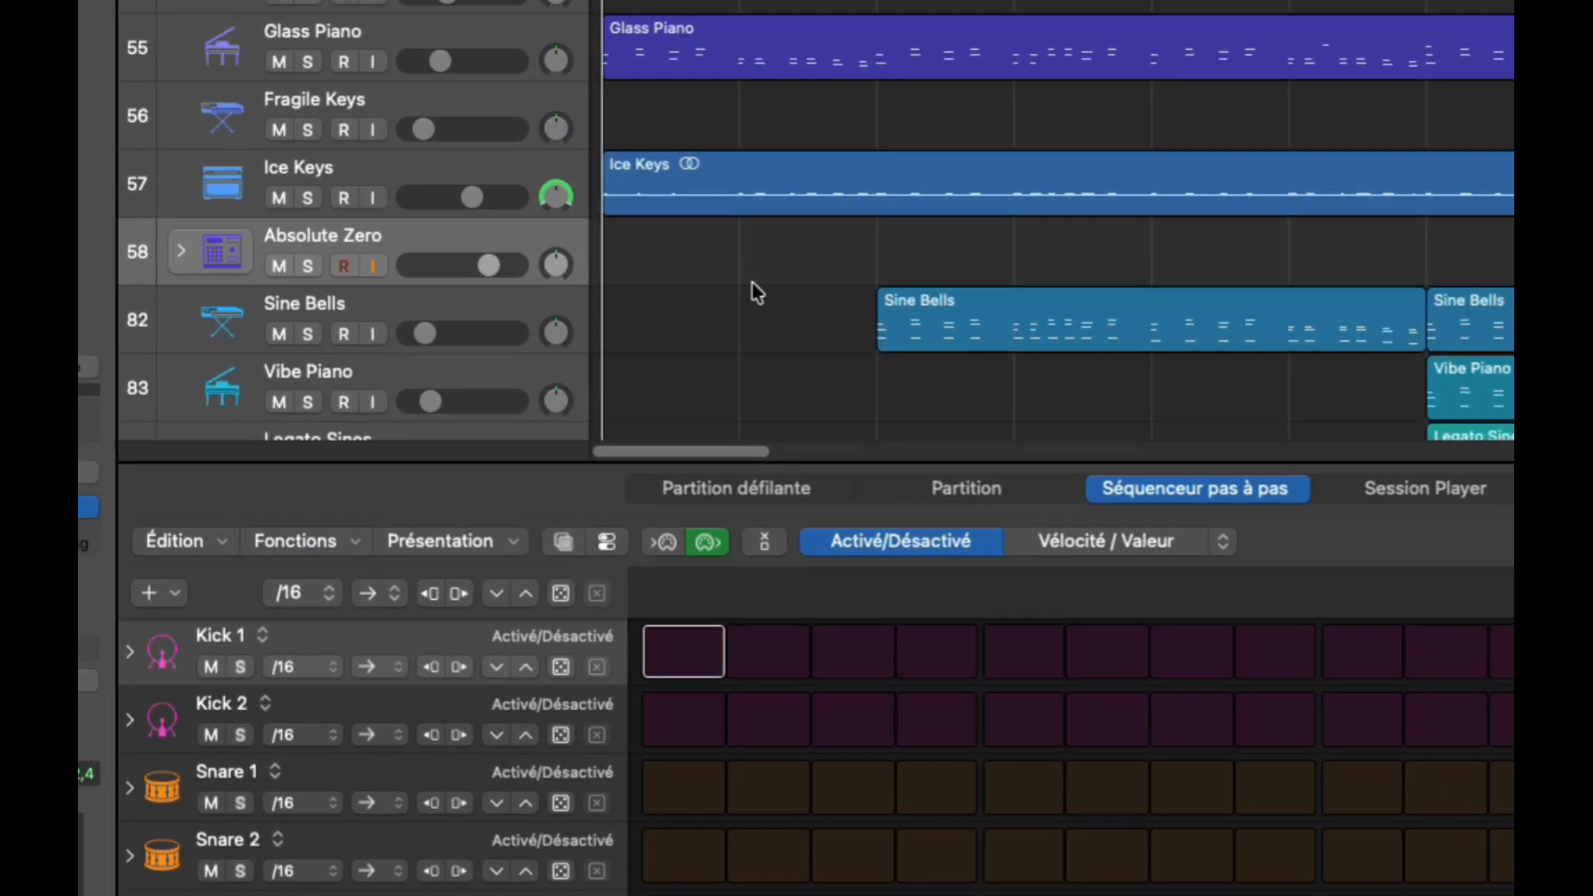
Step: Move the Absolute Zero track to the very end of the track list, below Electric Slap 02, and select it
{"action": "left_click_drag", "start_coordinate": [309, 237], "coordinate": [300, 477]}
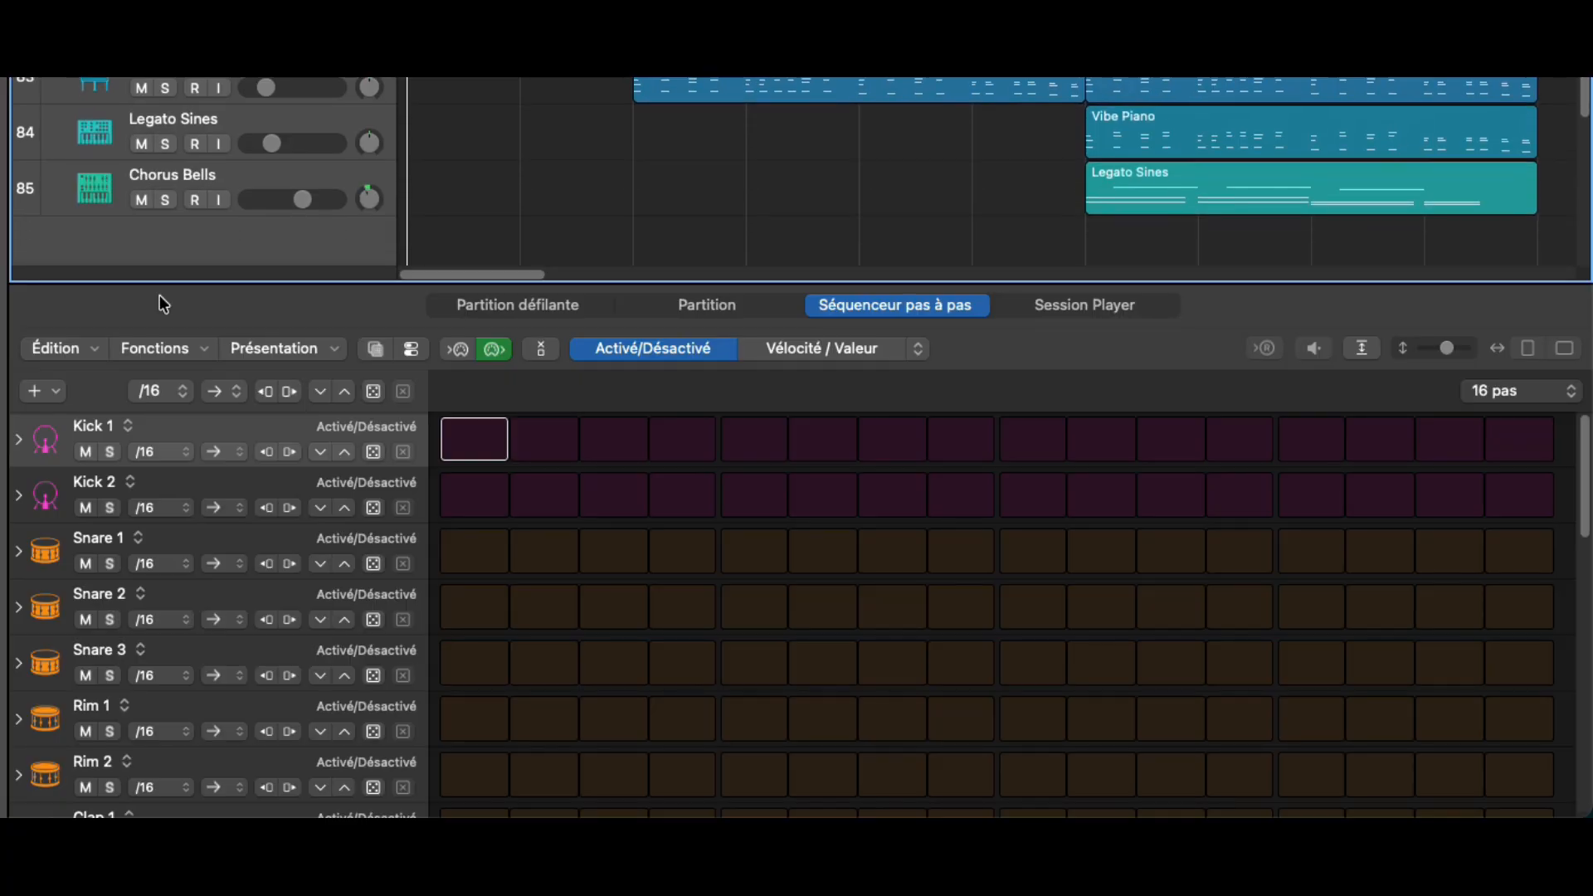
{"action": "left_click_drag", "start_coordinate": [160, 295], "coordinate": [202, 162]}
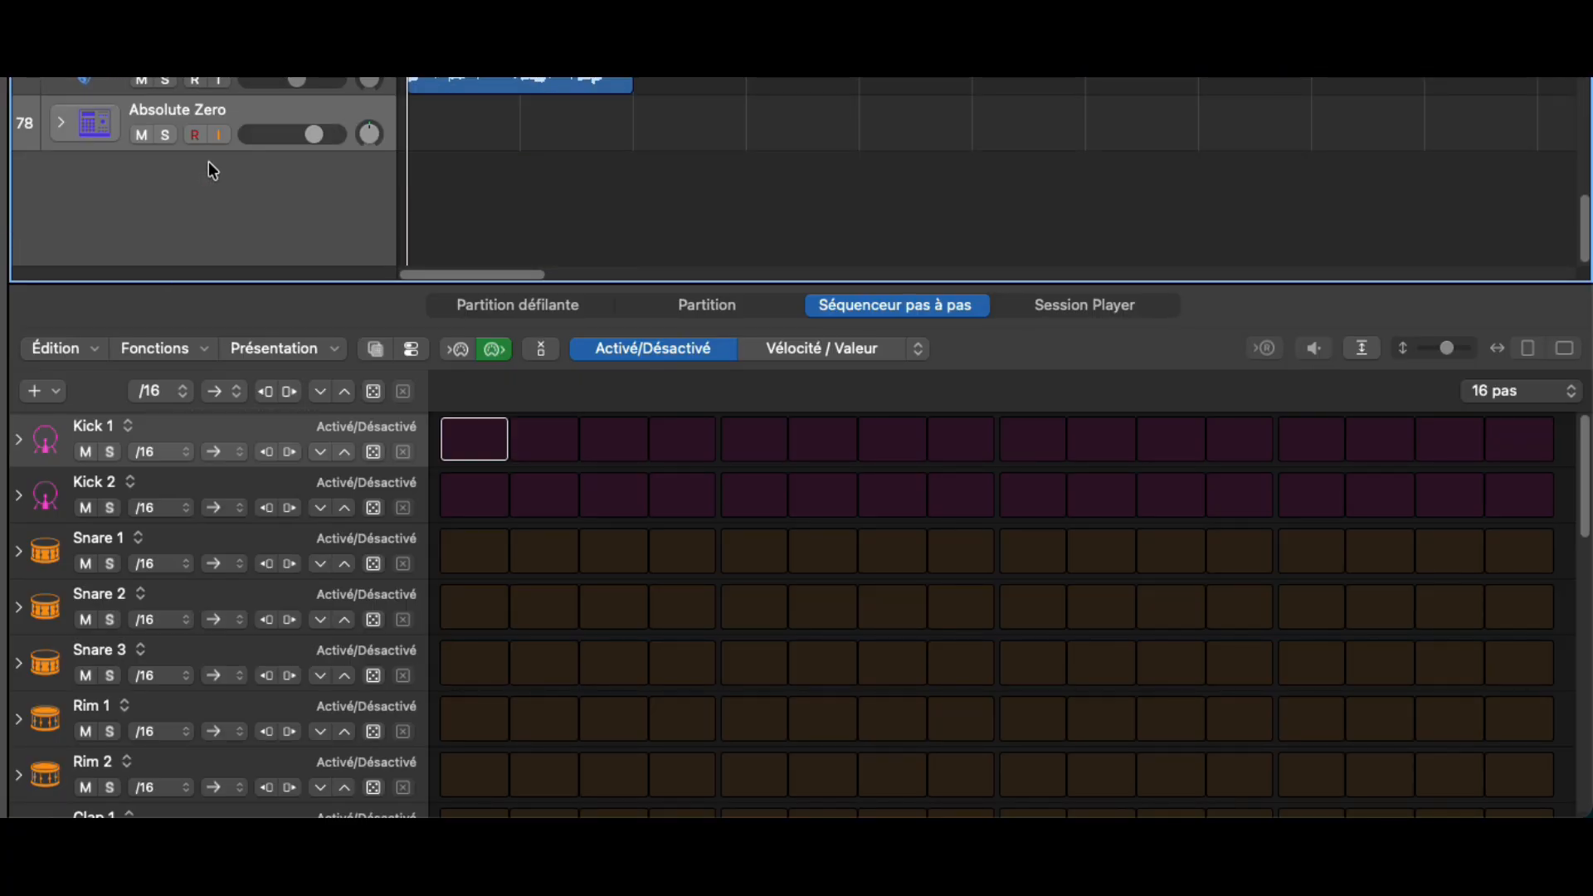
{"action": "key", "text": "Up"}
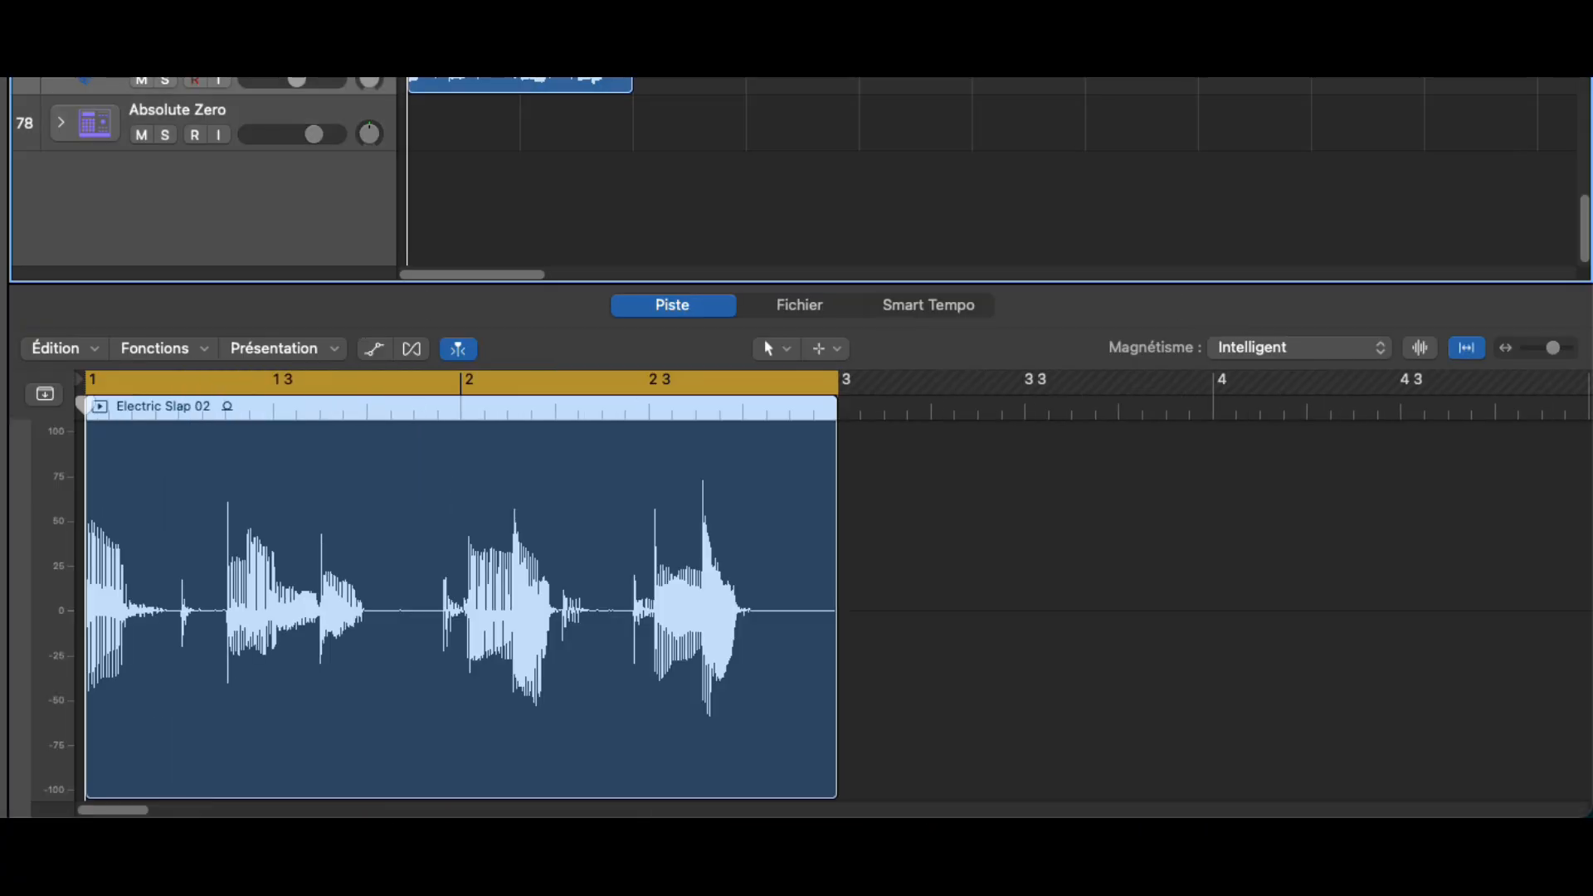
{"action": "left_click", "coordinate": [253, 121]}
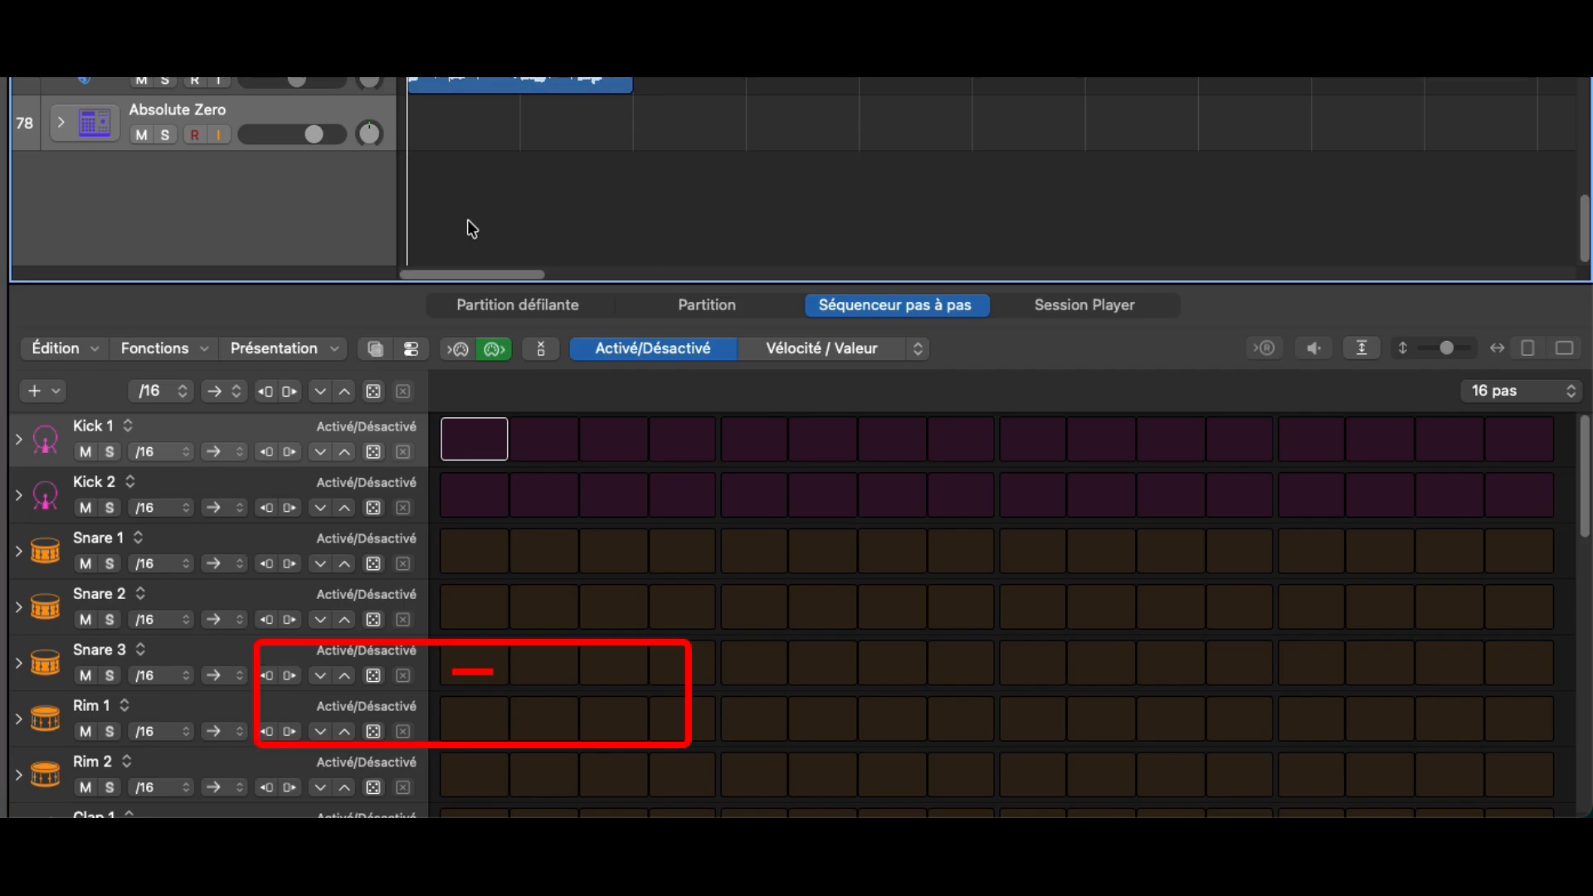
Step: Start playback and activate Kick 1 on steps 1, 5, 9 and 13 of the Absolute Zero pattern
{"action": "key", "text": "space"}
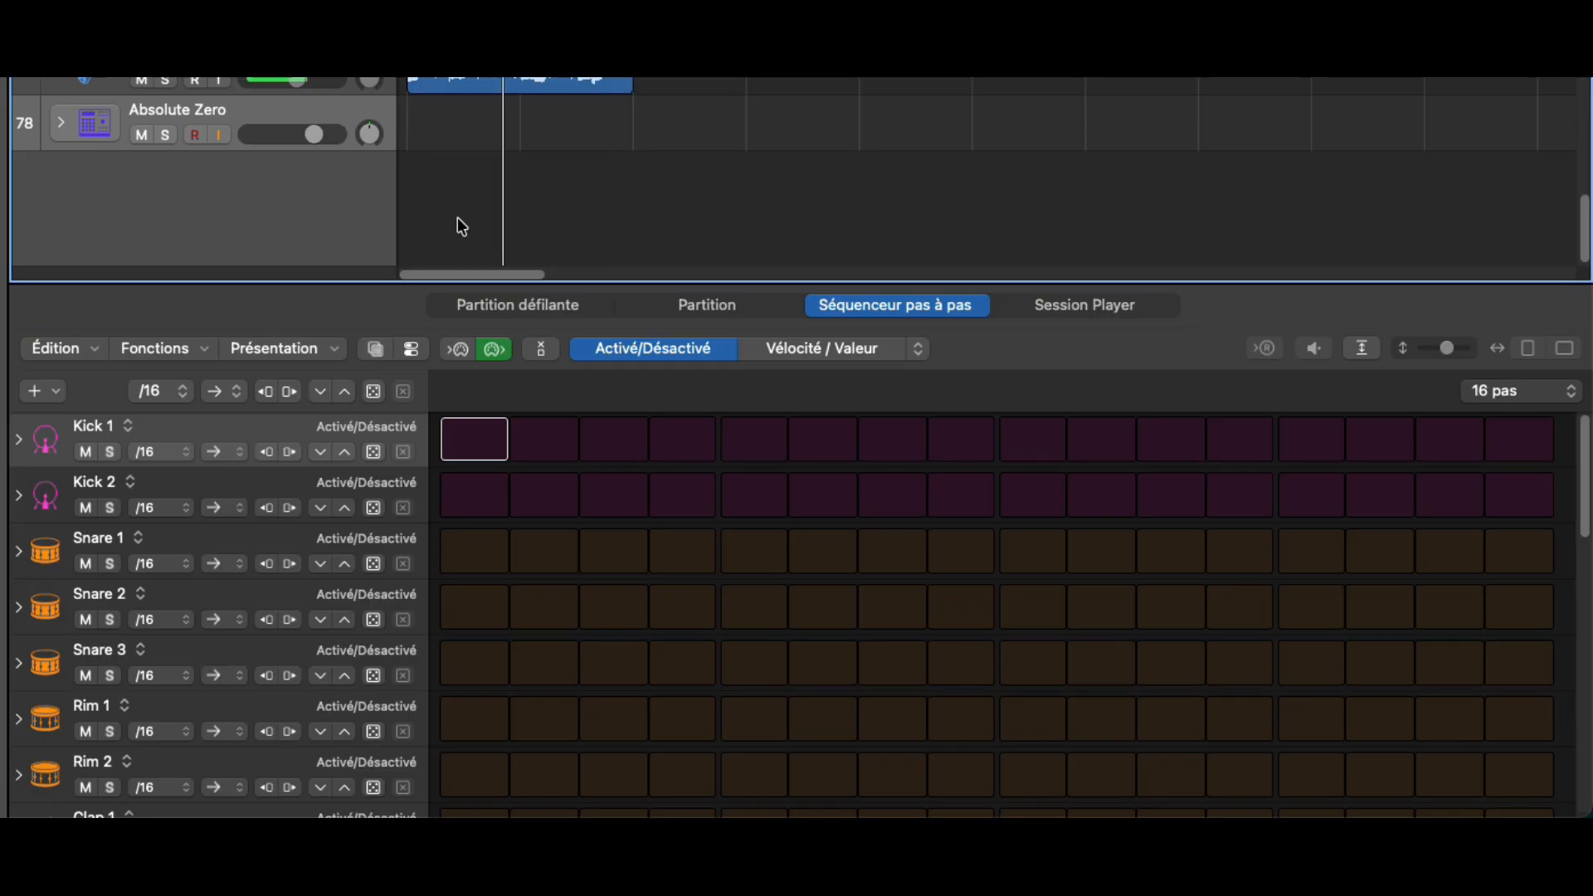
{"action": "left_click", "coordinate": [474, 448]}
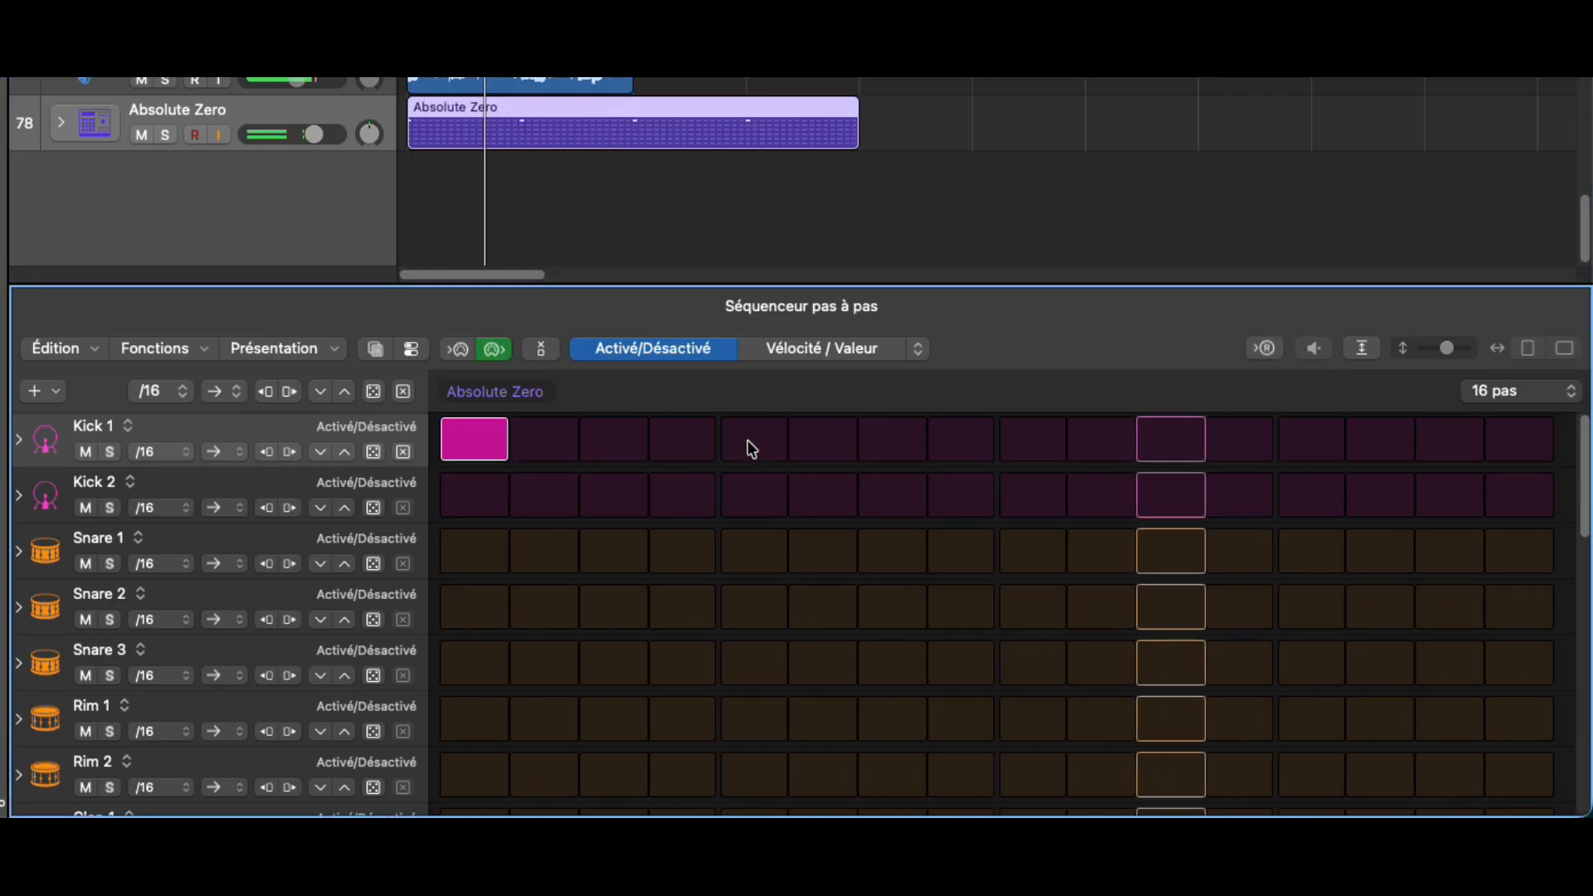
{"action": "left_click", "coordinate": [751, 448]}
{"action": "left_click", "coordinate": [1037, 440]}
{"action": "left_click", "coordinate": [1329, 446]}
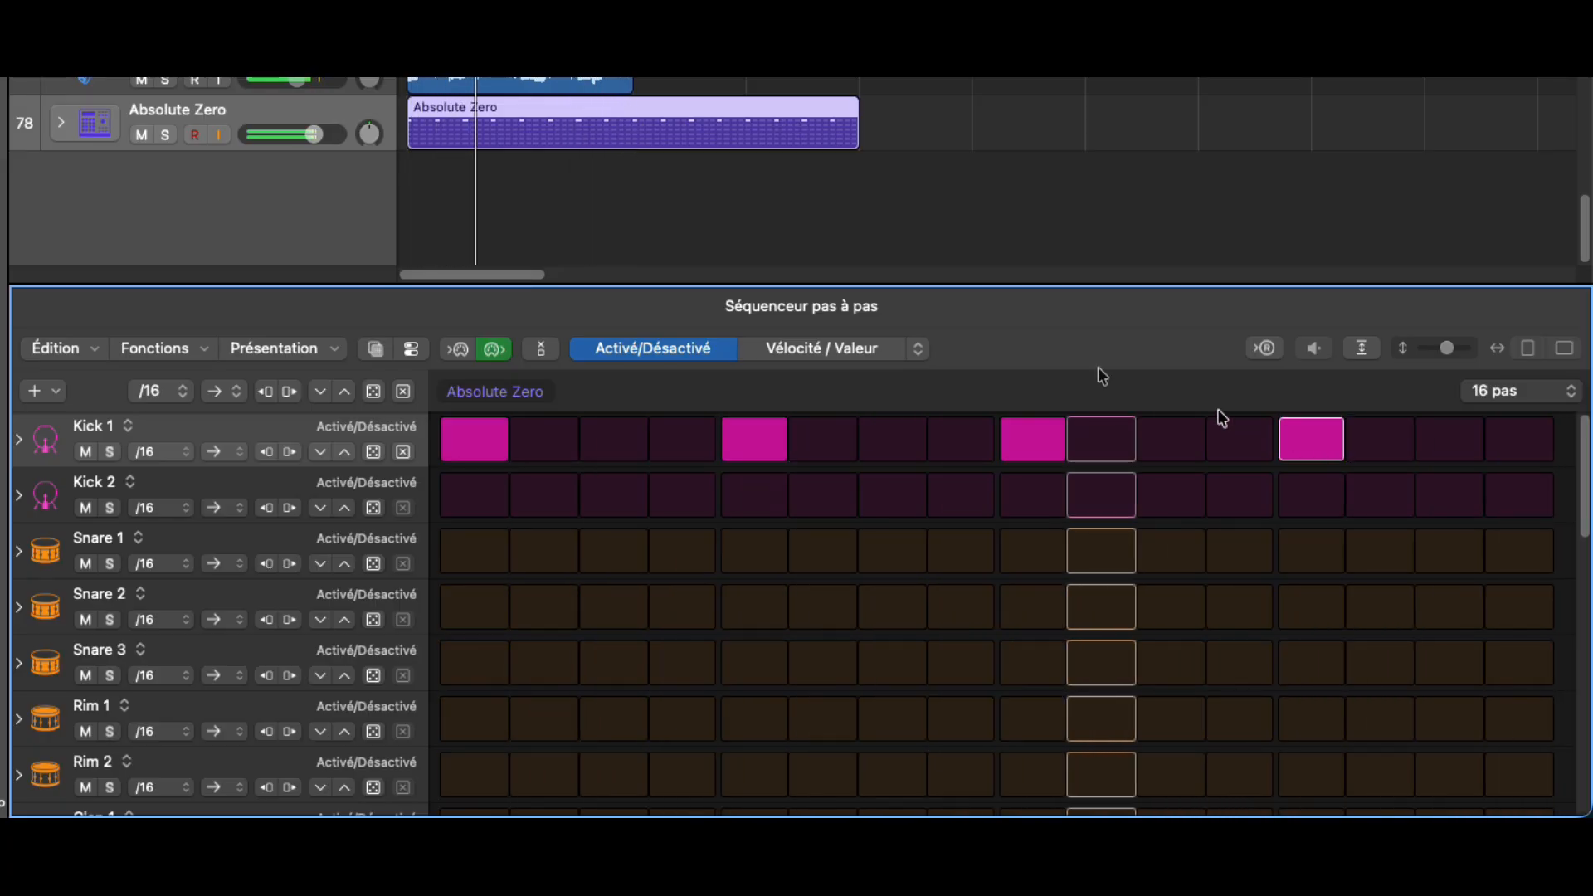
Step: Shorten the Absolute Zero region so it ends at bar 3, matching the Electric Slap 02 region, and stop playback
{"action": "left_click", "coordinate": [685, 123]}
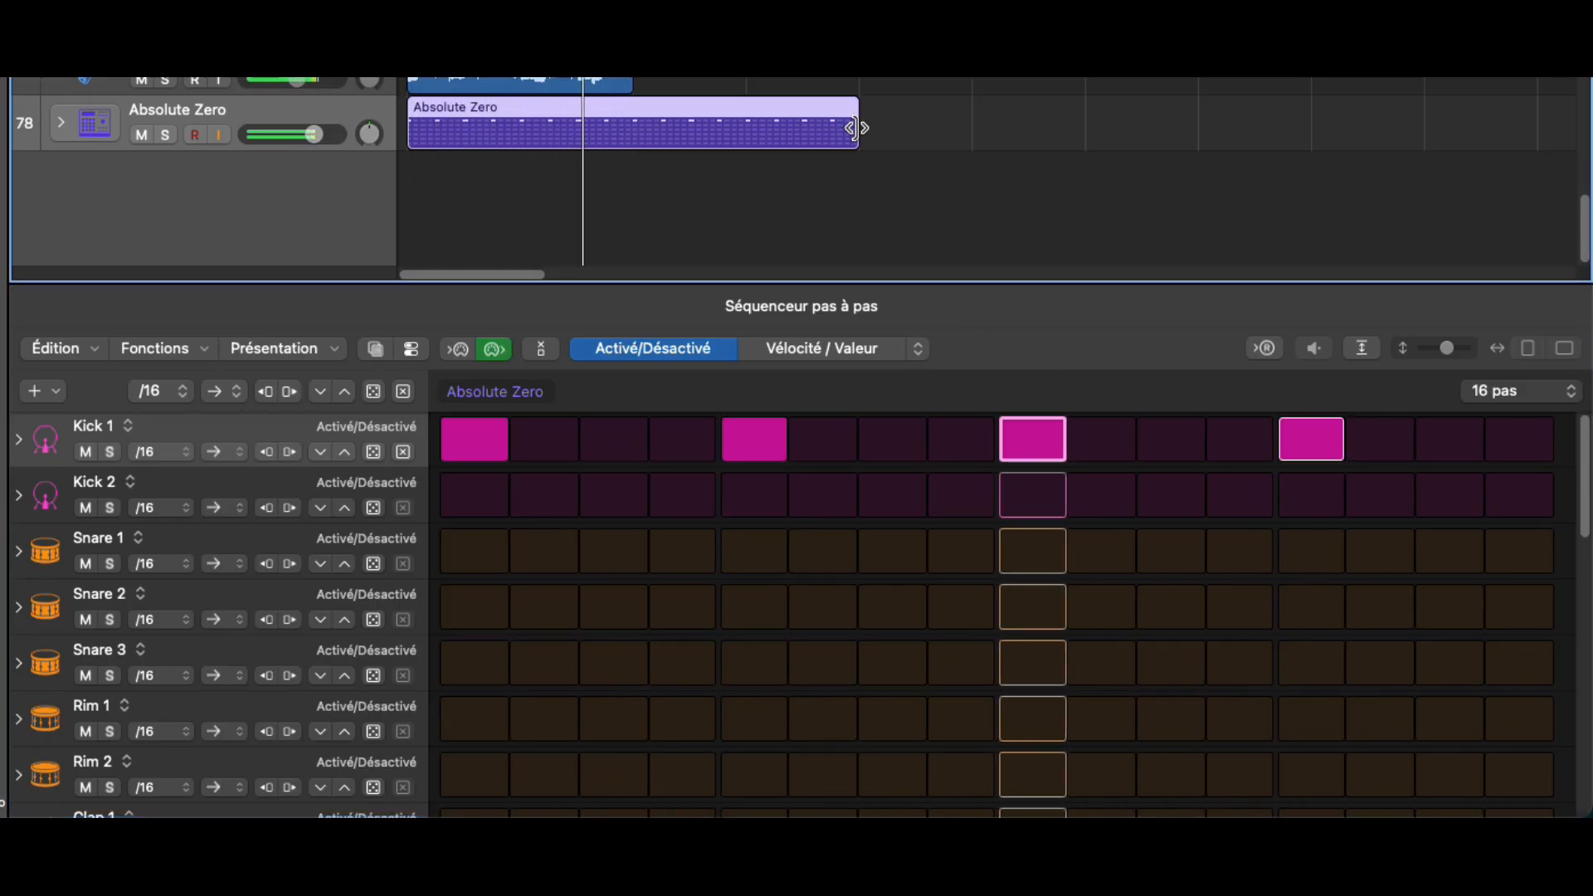
{"action": "left_click_drag", "start_coordinate": [859, 131], "coordinate": [624, 132]}
{"action": "left_click_drag", "start_coordinate": [806, 315], "coordinate": [806, 316]}
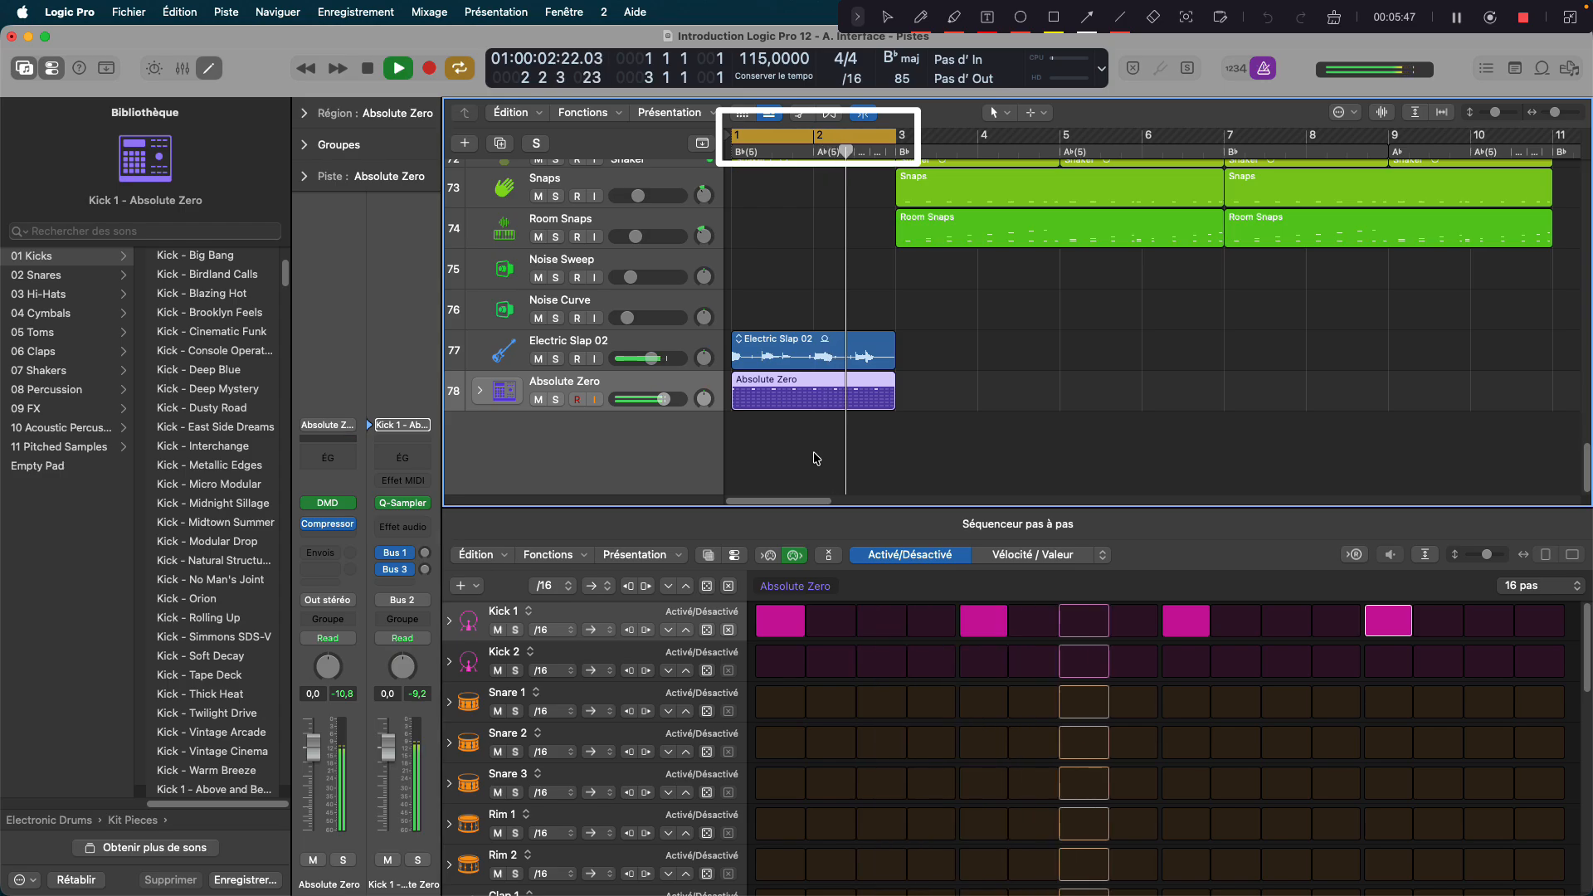
{"action": "key", "text": "space"}
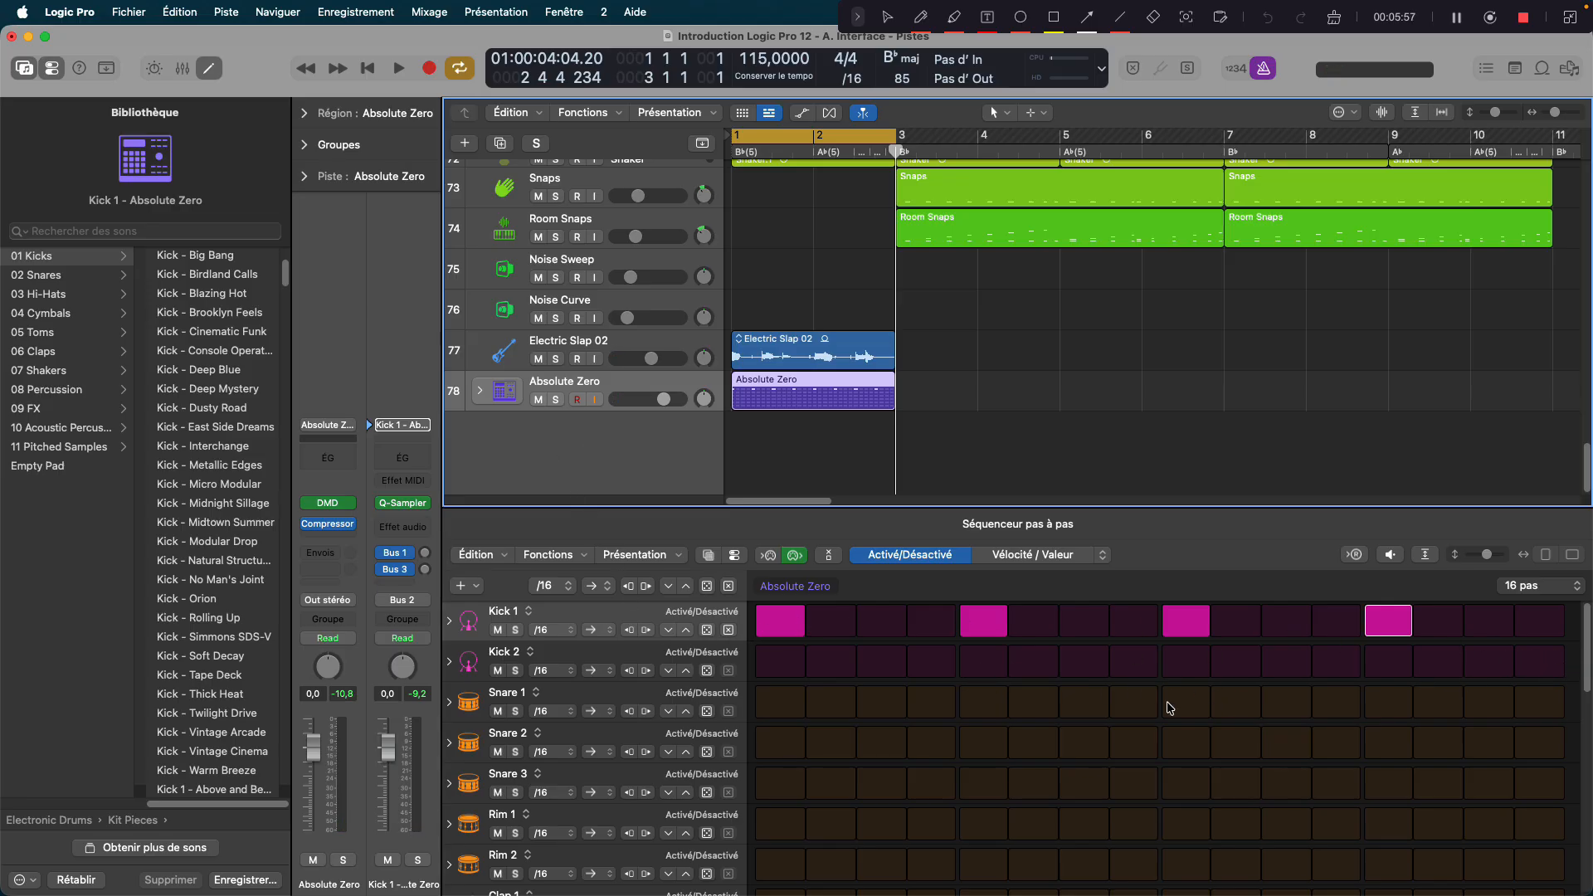
Step: Activate Snare 1 on steps 4, 8 and 14 of the Absolute Zero pattern
{"action": "left_click", "coordinate": [604, 699]}
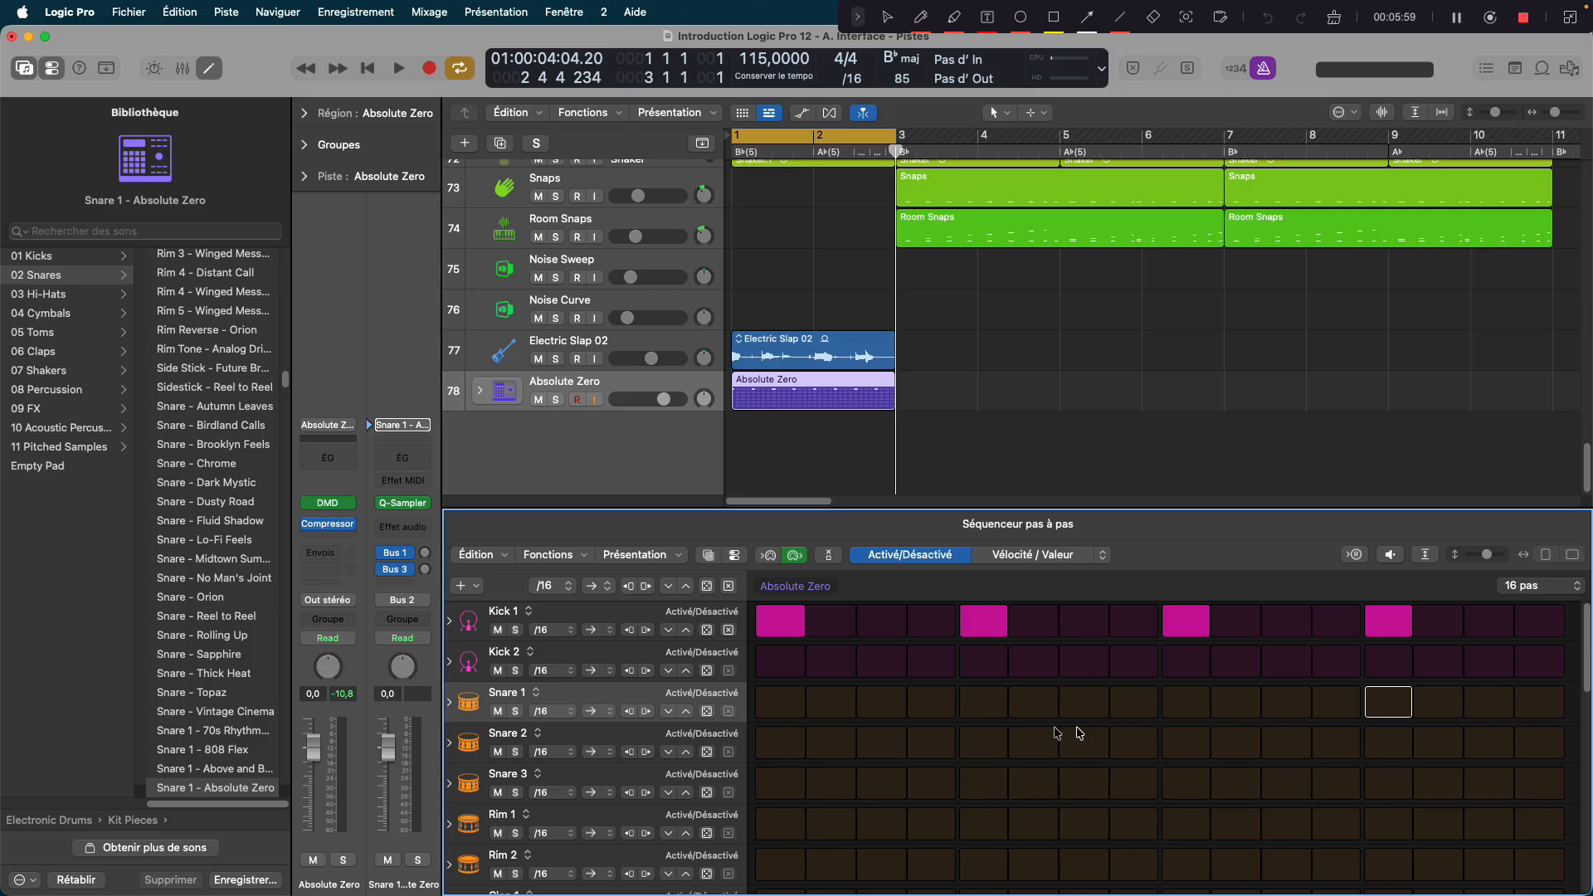
{"action": "left_click", "coordinate": [942, 713]}
{"action": "left_click", "coordinate": [1116, 711]}
{"action": "left_click", "coordinate": [1433, 712]}
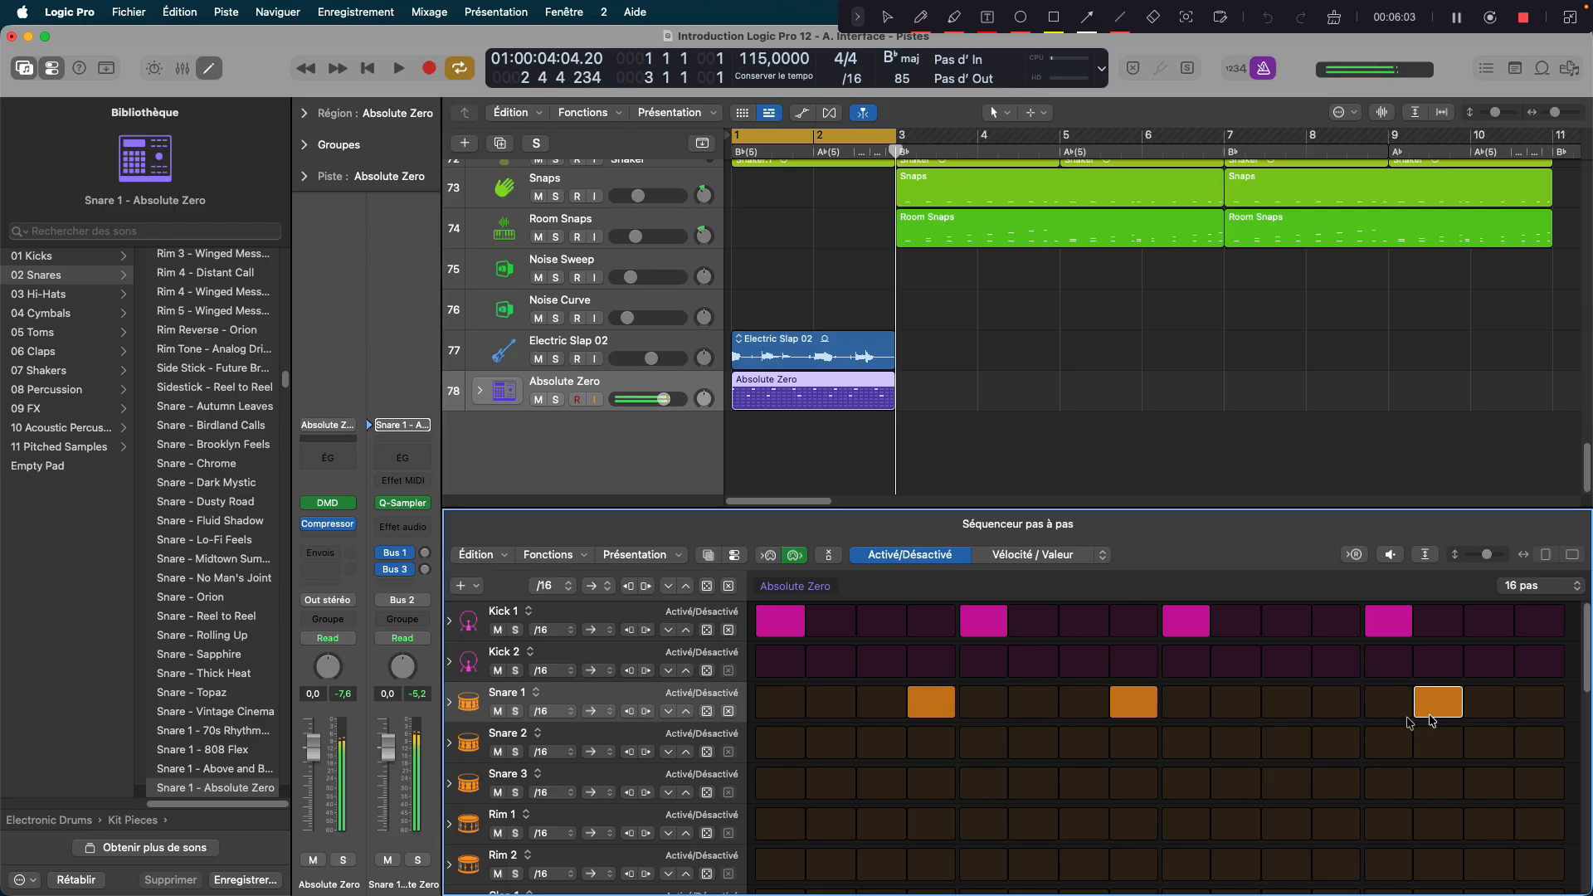
Step: Start playback and revise the Snare 1 row by activating steps 9 and 12 and deactivating step 8
{"action": "left_click", "coordinate": [1338, 719]}
{"action": "key", "text": "space"}
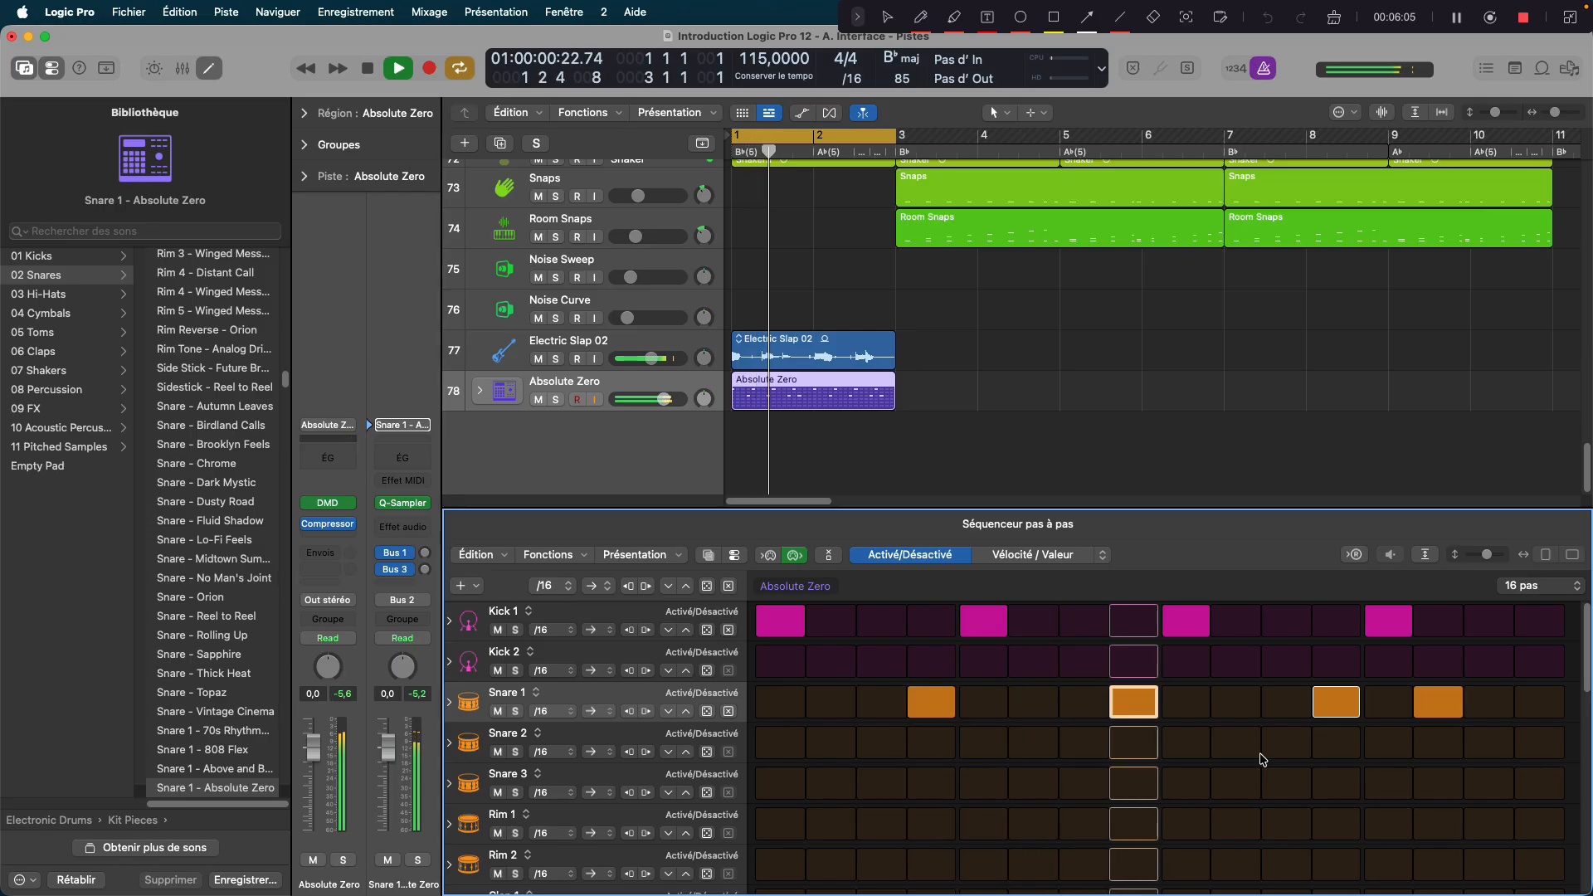
{"action": "left_click", "coordinate": [1135, 704]}
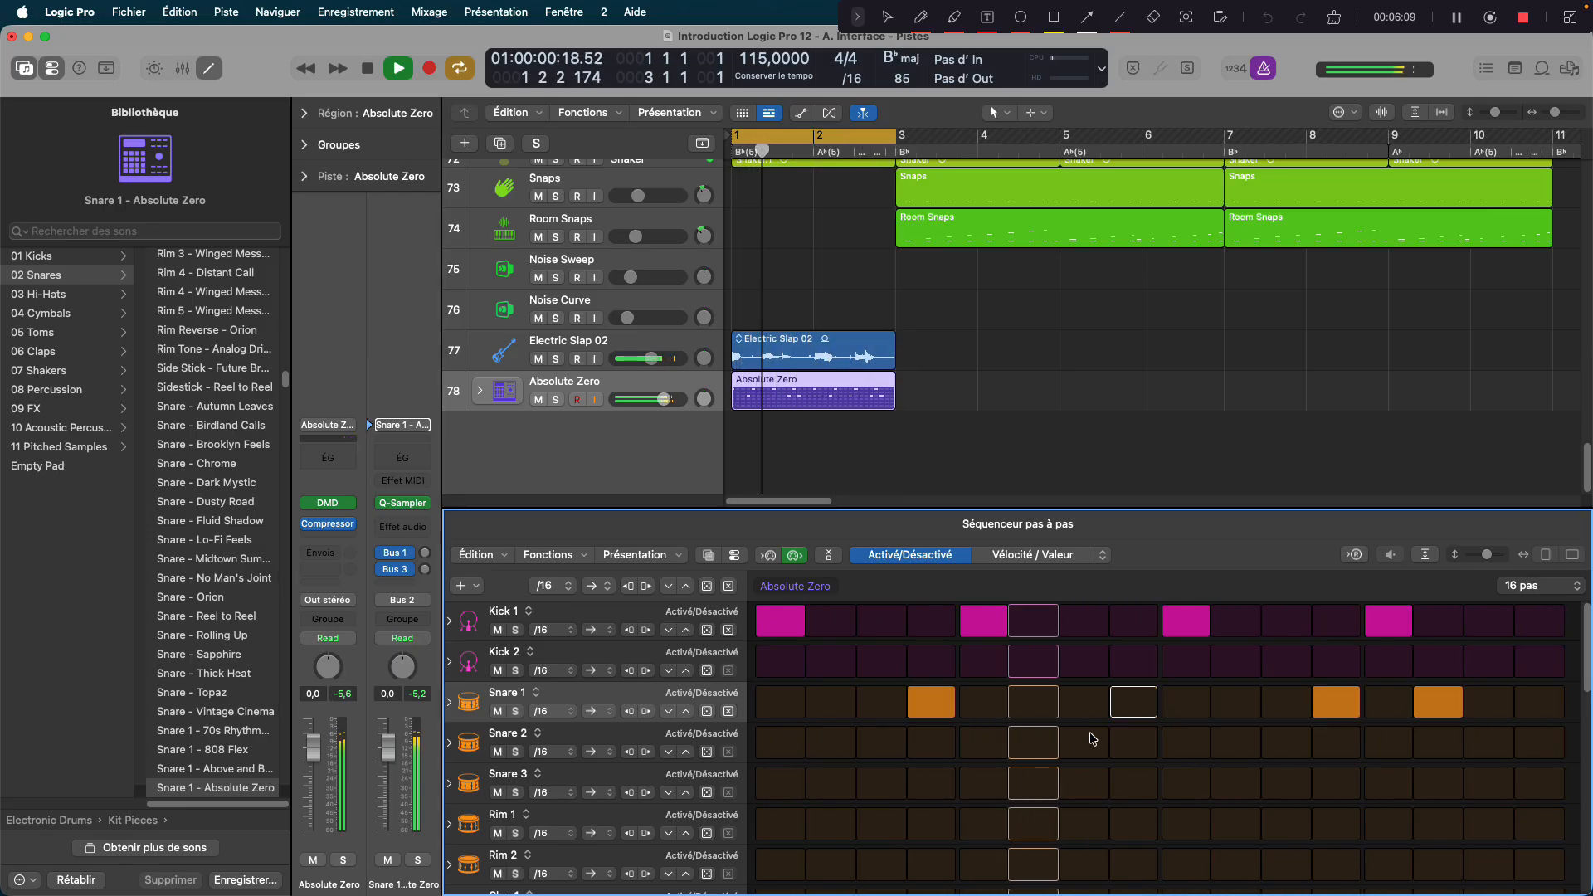
{"action": "left_click", "coordinate": [1185, 705]}
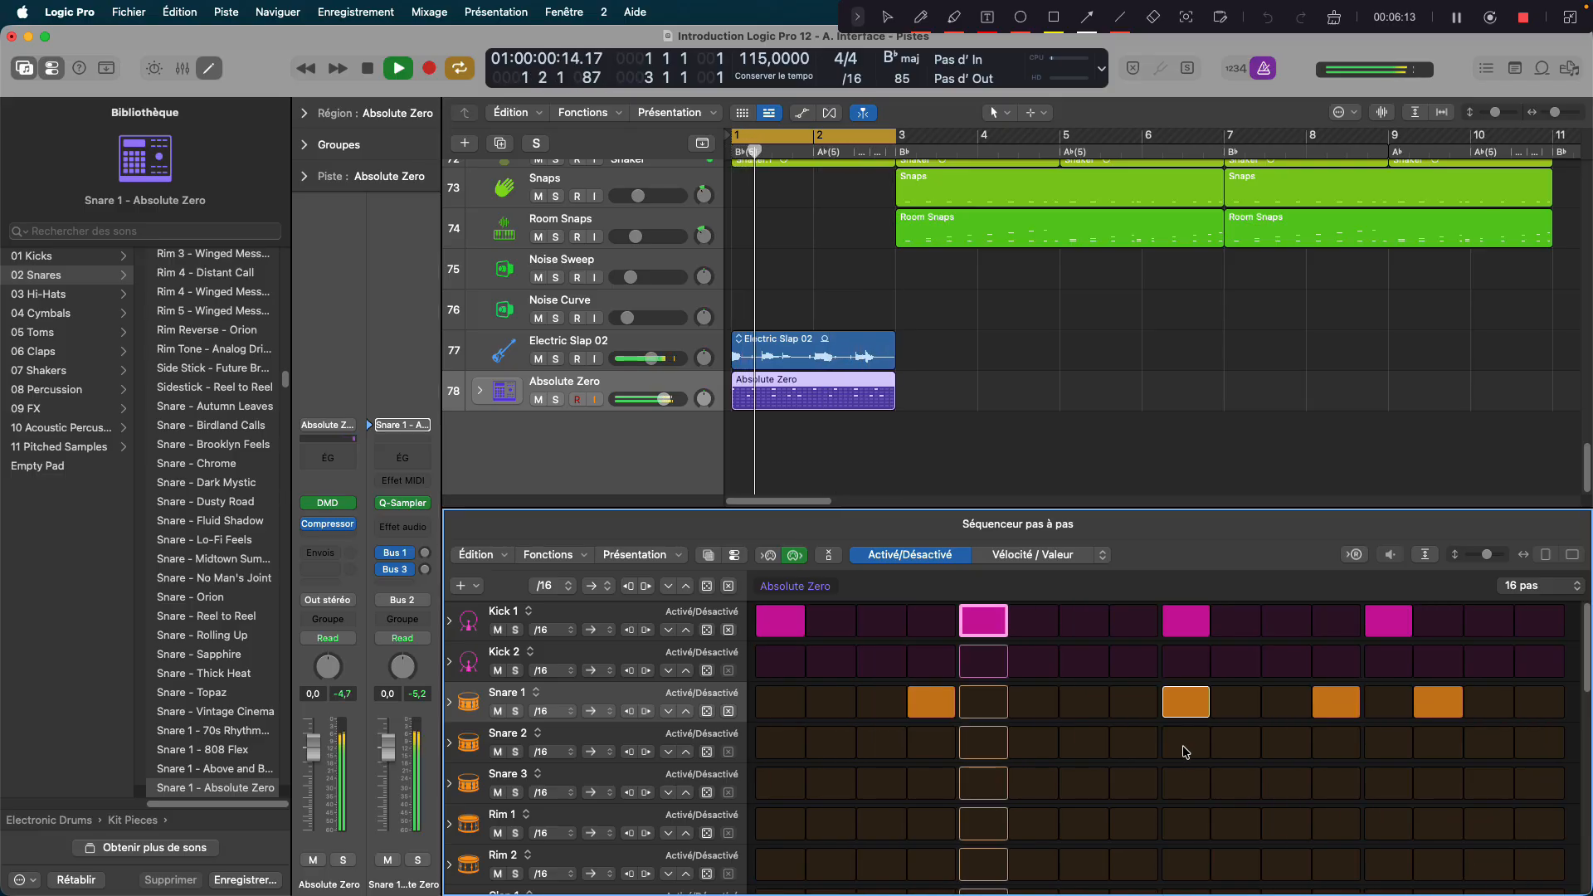
Step: Activate Clap 1 on steps 4, 10 and 14 of the Absolute Zero pattern, leaving step 8 off
{"action": "scroll", "coordinate": [746, 750], "scroll_direction": "down", "scroll_amount": 5}
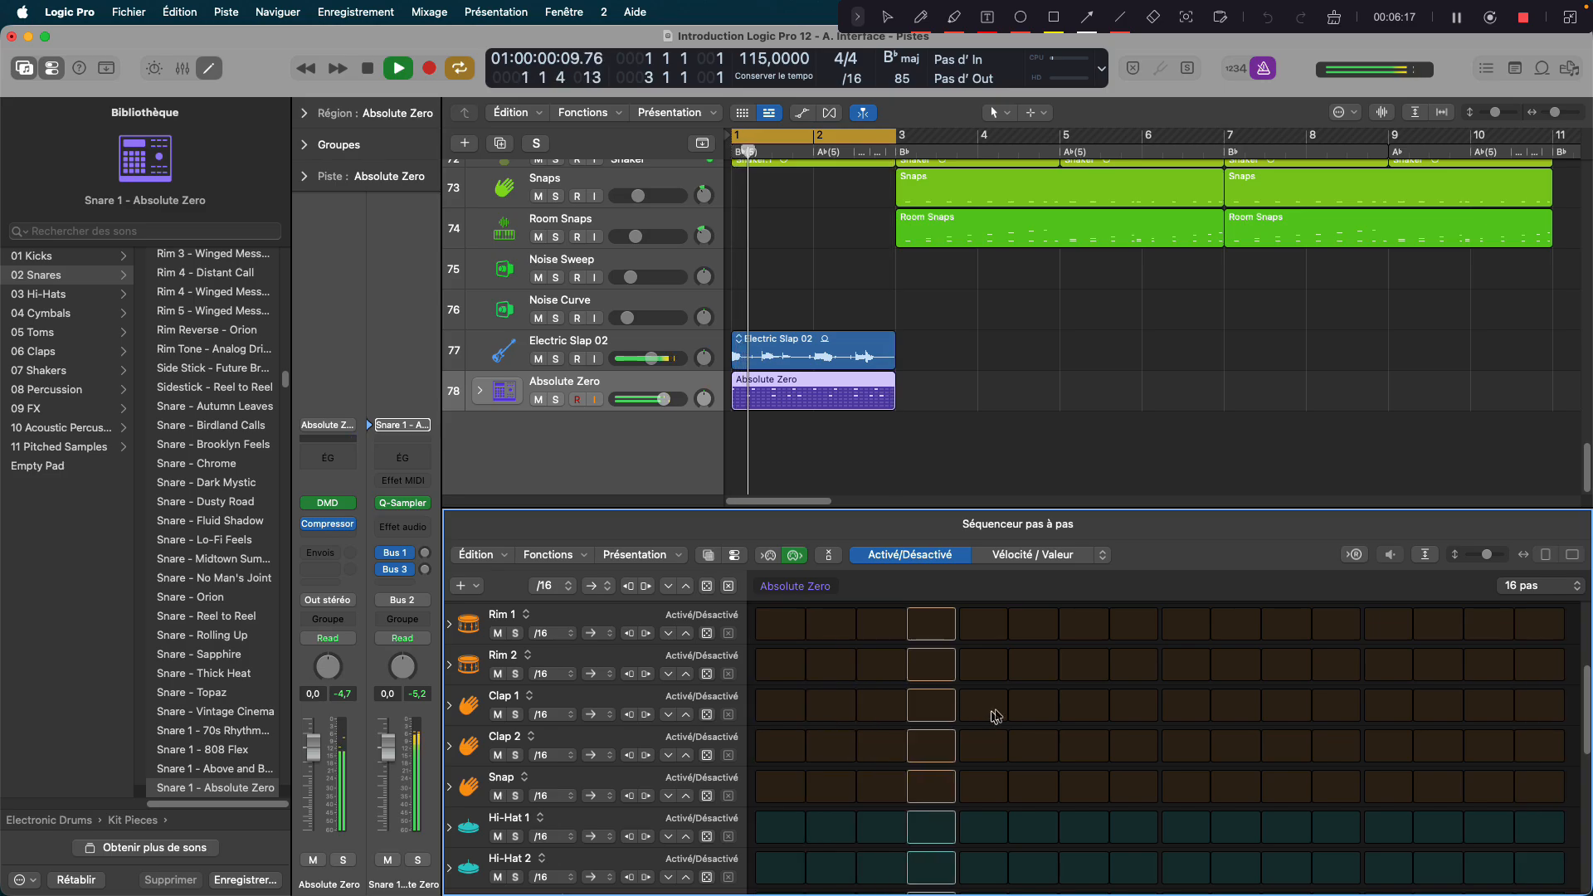
{"action": "left_click", "coordinate": [943, 715]}
{"action": "left_click", "coordinate": [1145, 709]}
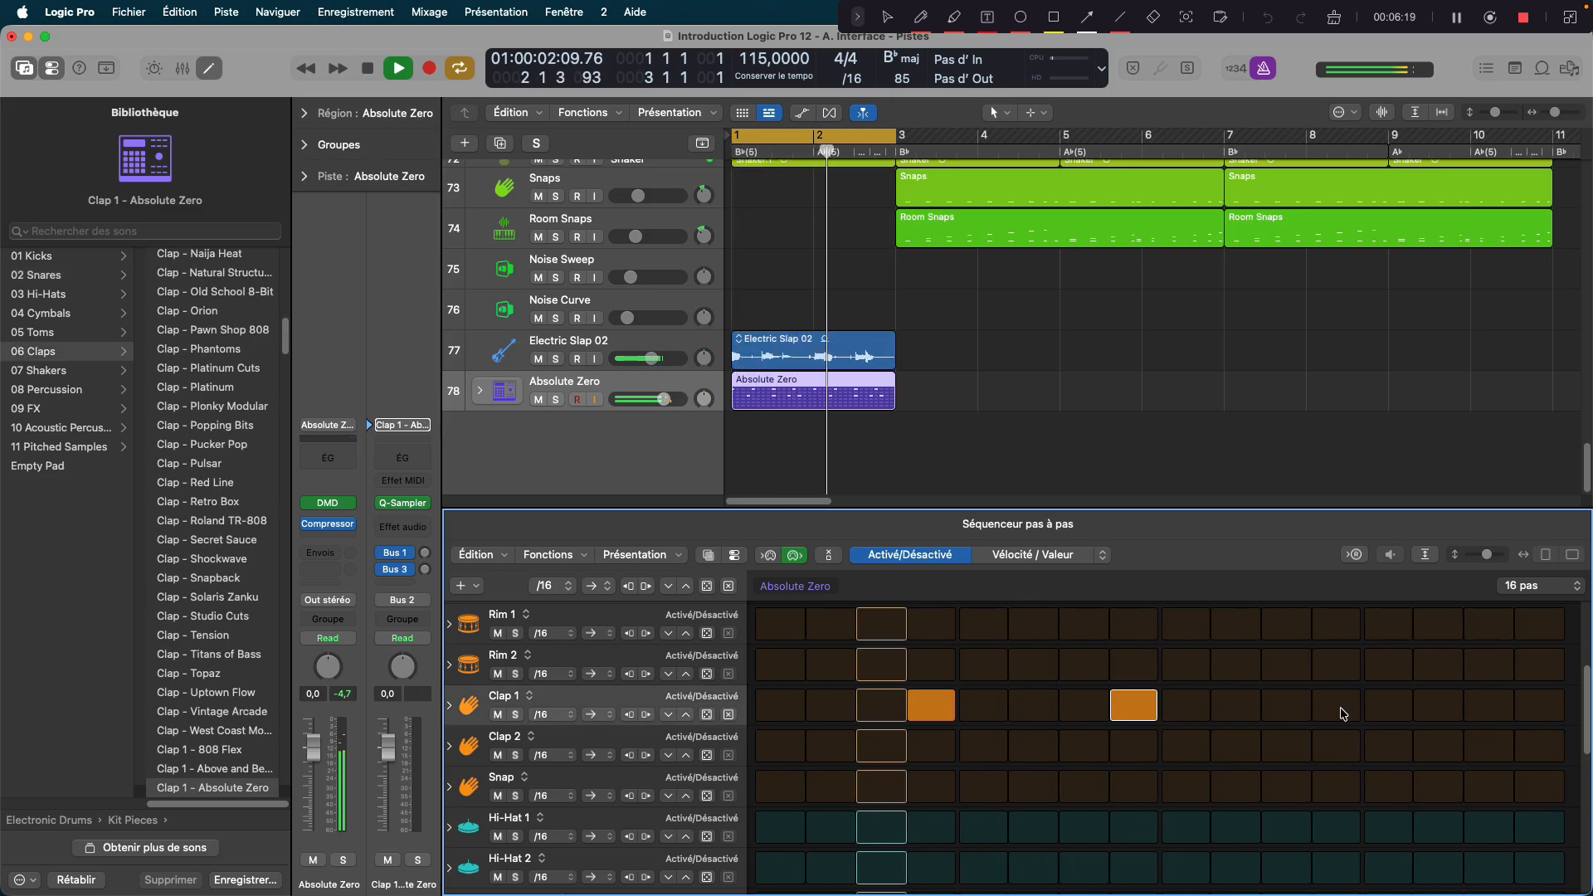
{"action": "left_click", "coordinate": [1133, 706]}
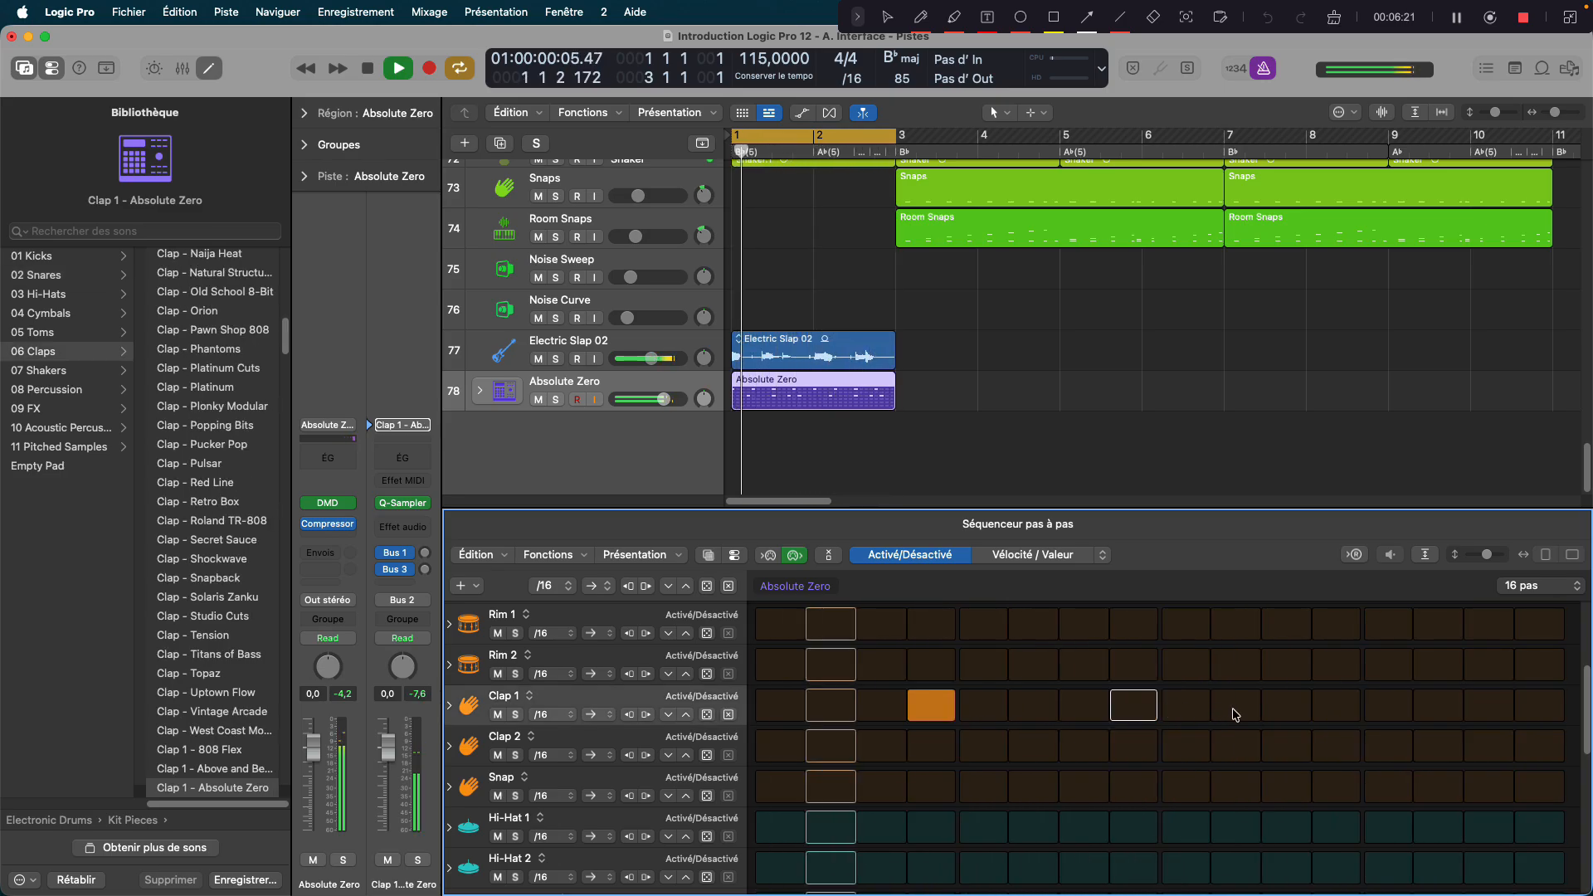
{"action": "left_click", "coordinate": [1235, 706]}
{"action": "left_click", "coordinate": [1444, 707]}
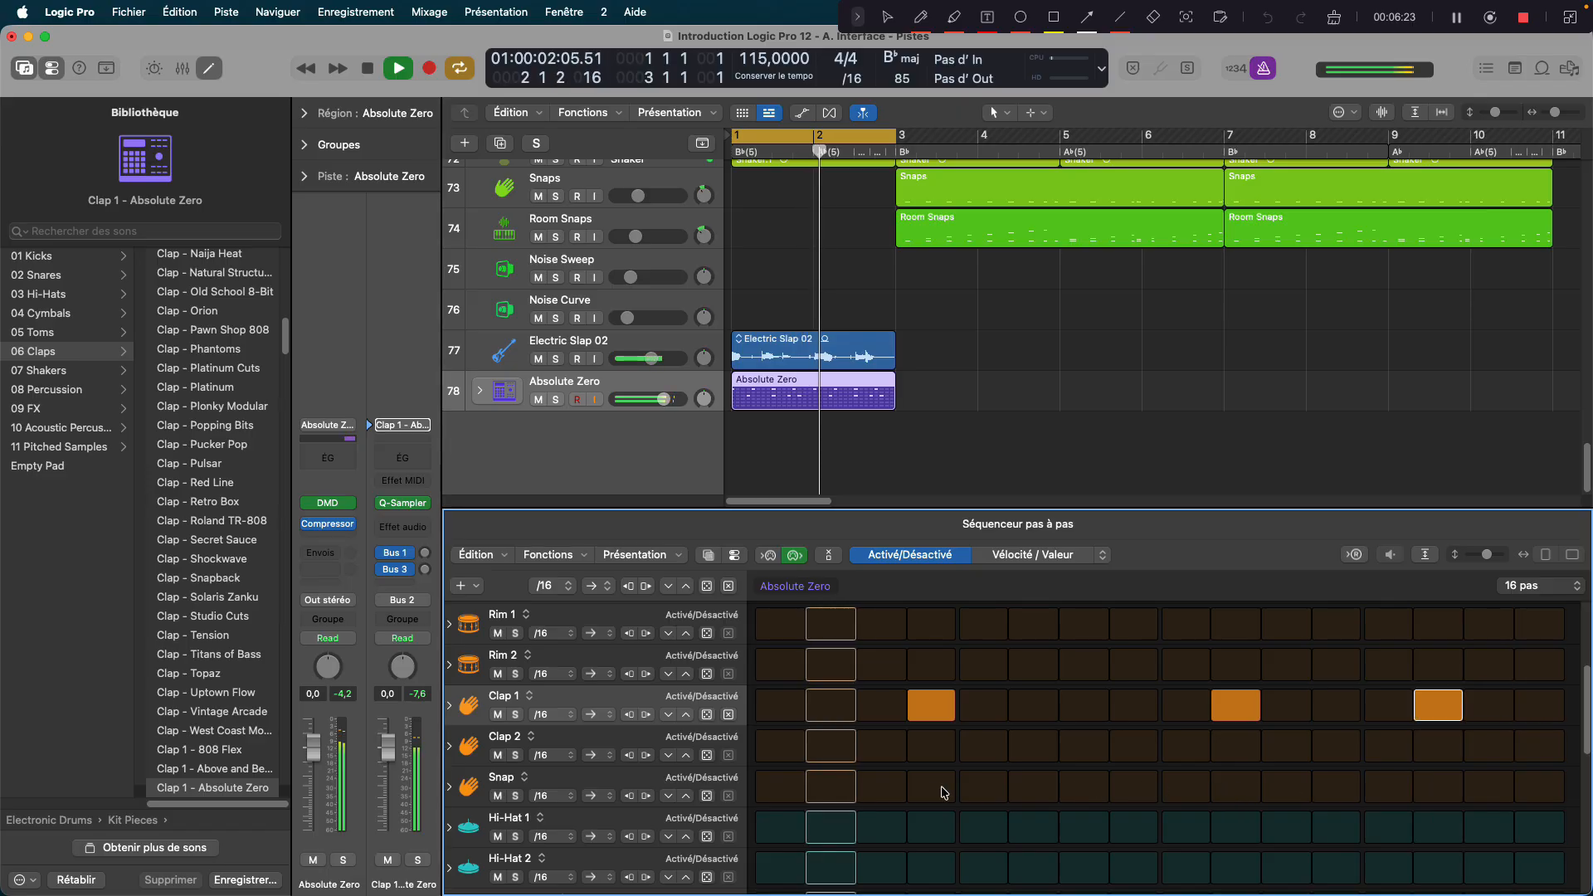
Step: Activate Hi-Hat 1 on steps 3, 7, 11 and 14 of the Absolute Zero pattern
{"action": "left_click", "coordinate": [883, 821]}
{"action": "left_click", "coordinate": [1084, 821]}
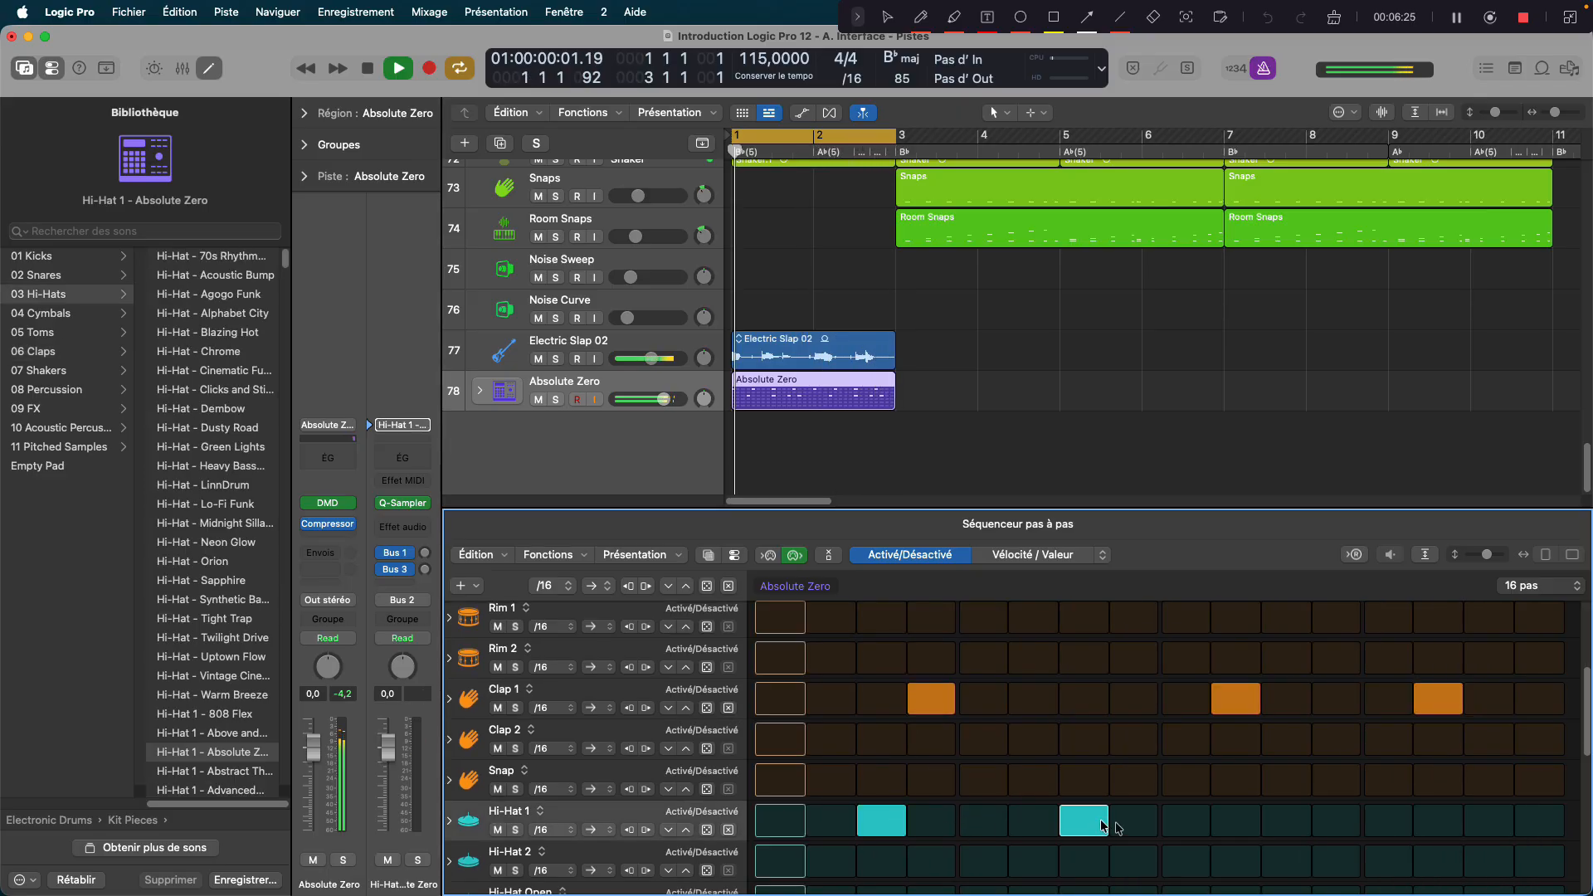
{"action": "left_click", "coordinate": [1283, 822]}
{"action": "left_click", "coordinate": [1437, 821]}
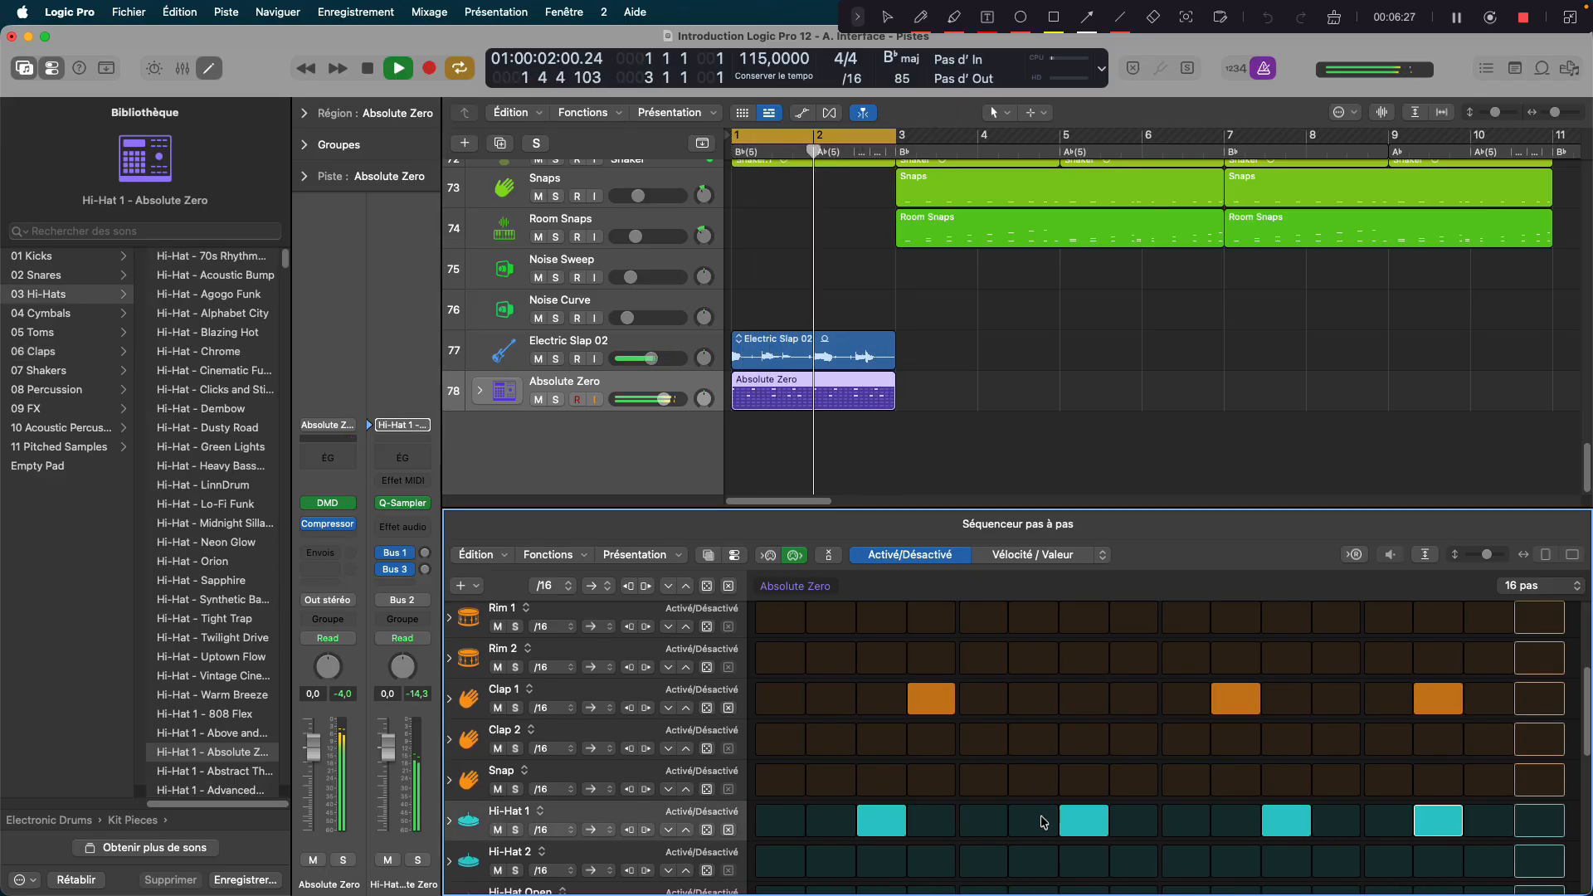
Step: Activate Hi-Hat 2 on steps 5, 10 and 13 of the Absolute Zero pattern
{"action": "scroll", "coordinate": [985, 826], "scroll_direction": "down", "scroll_amount": 1}
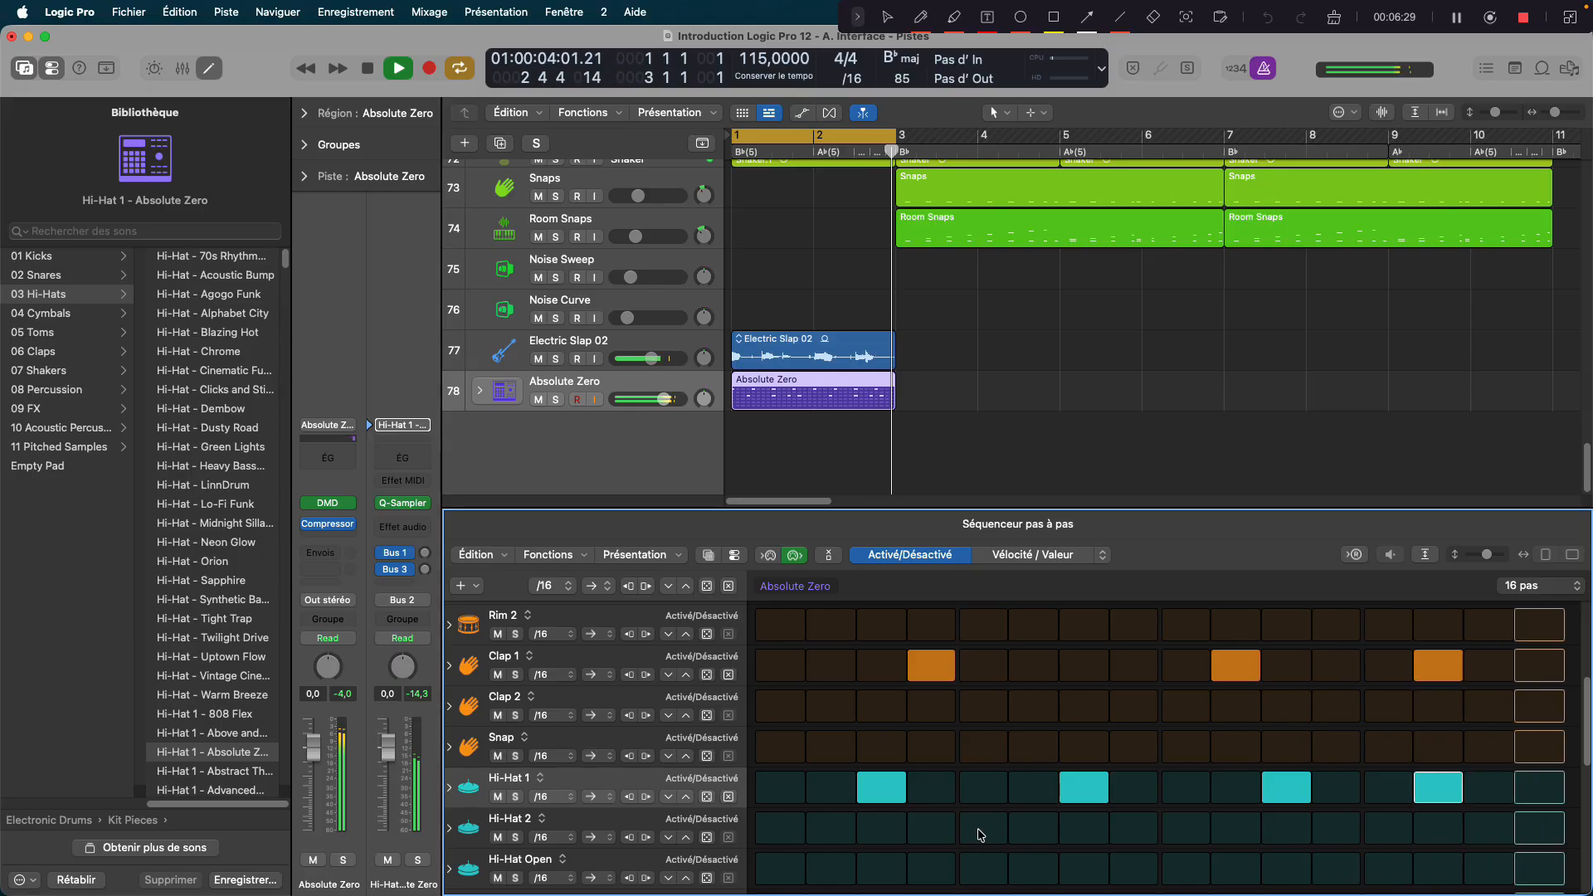
{"action": "left_click", "coordinate": [984, 828]}
{"action": "left_click", "coordinate": [1235, 828]}
{"action": "left_click", "coordinate": [1388, 828]}
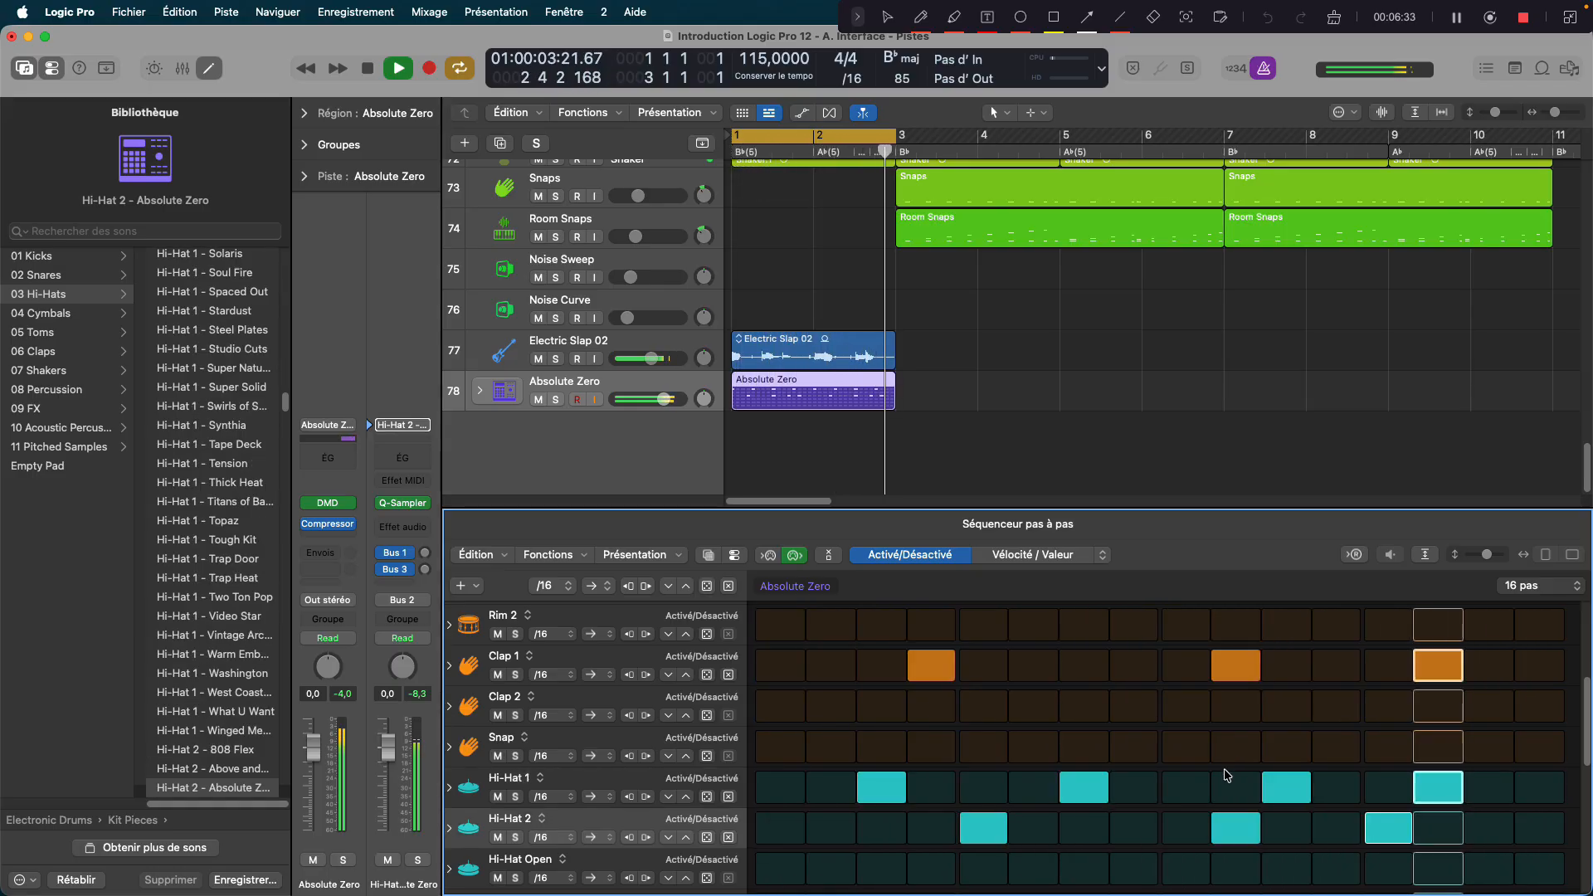
Step: Try Tom Low on steps 2, 6 and 11 of the pattern and clear those steps again
{"action": "scroll", "coordinate": [1108, 833], "scroll_direction": "down", "scroll_amount": 5}
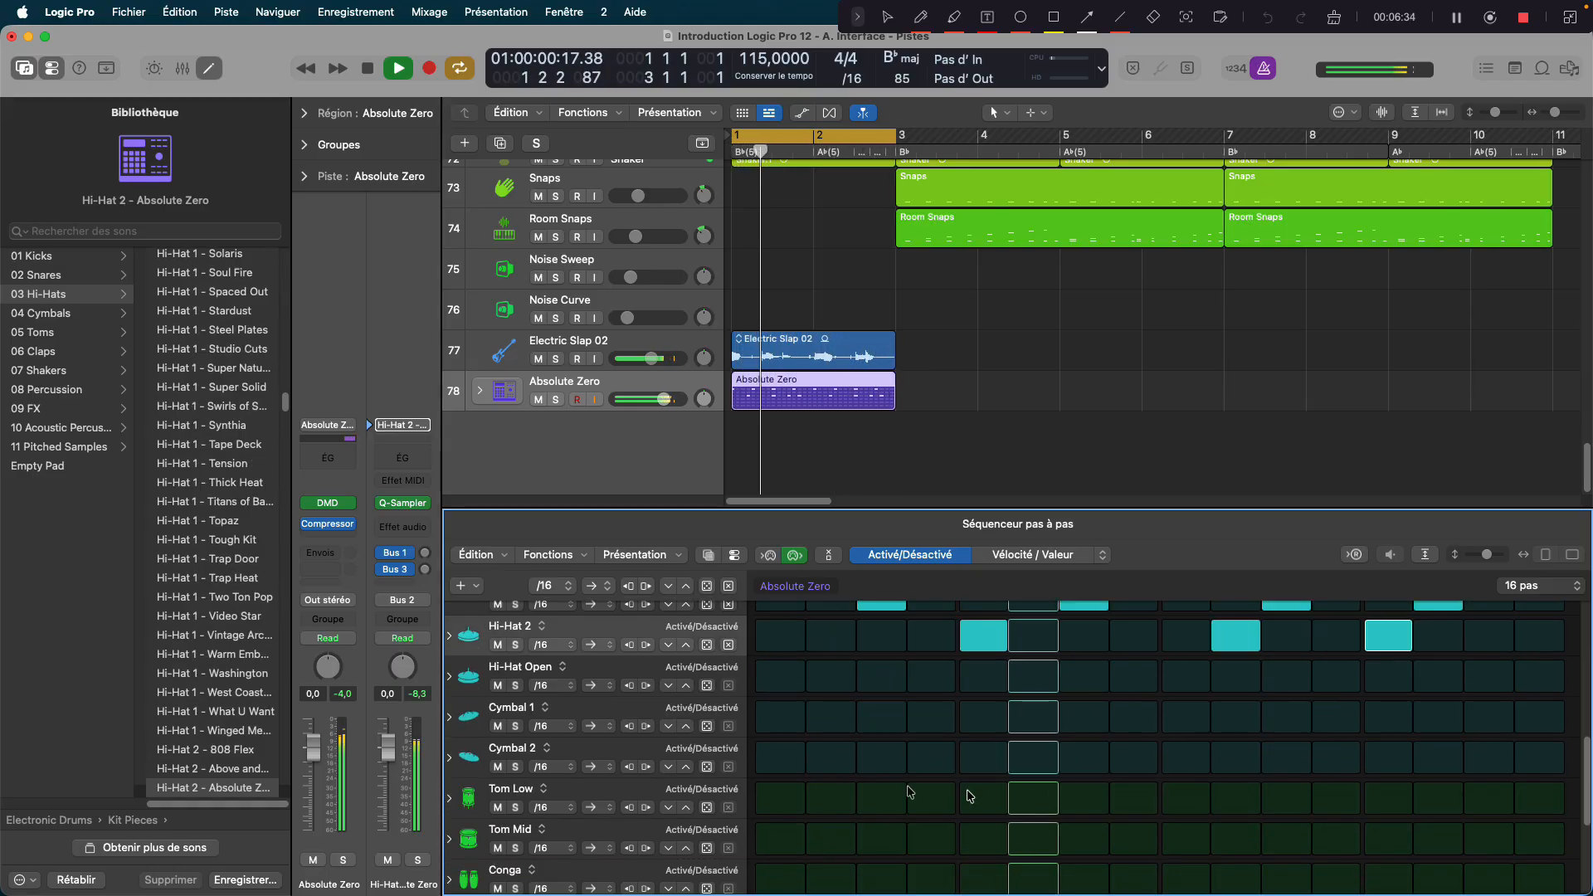
{"action": "left_click", "coordinate": [831, 798]}
{"action": "left_click", "coordinate": [1044, 802]}
{"action": "left_click", "coordinate": [1286, 798]}
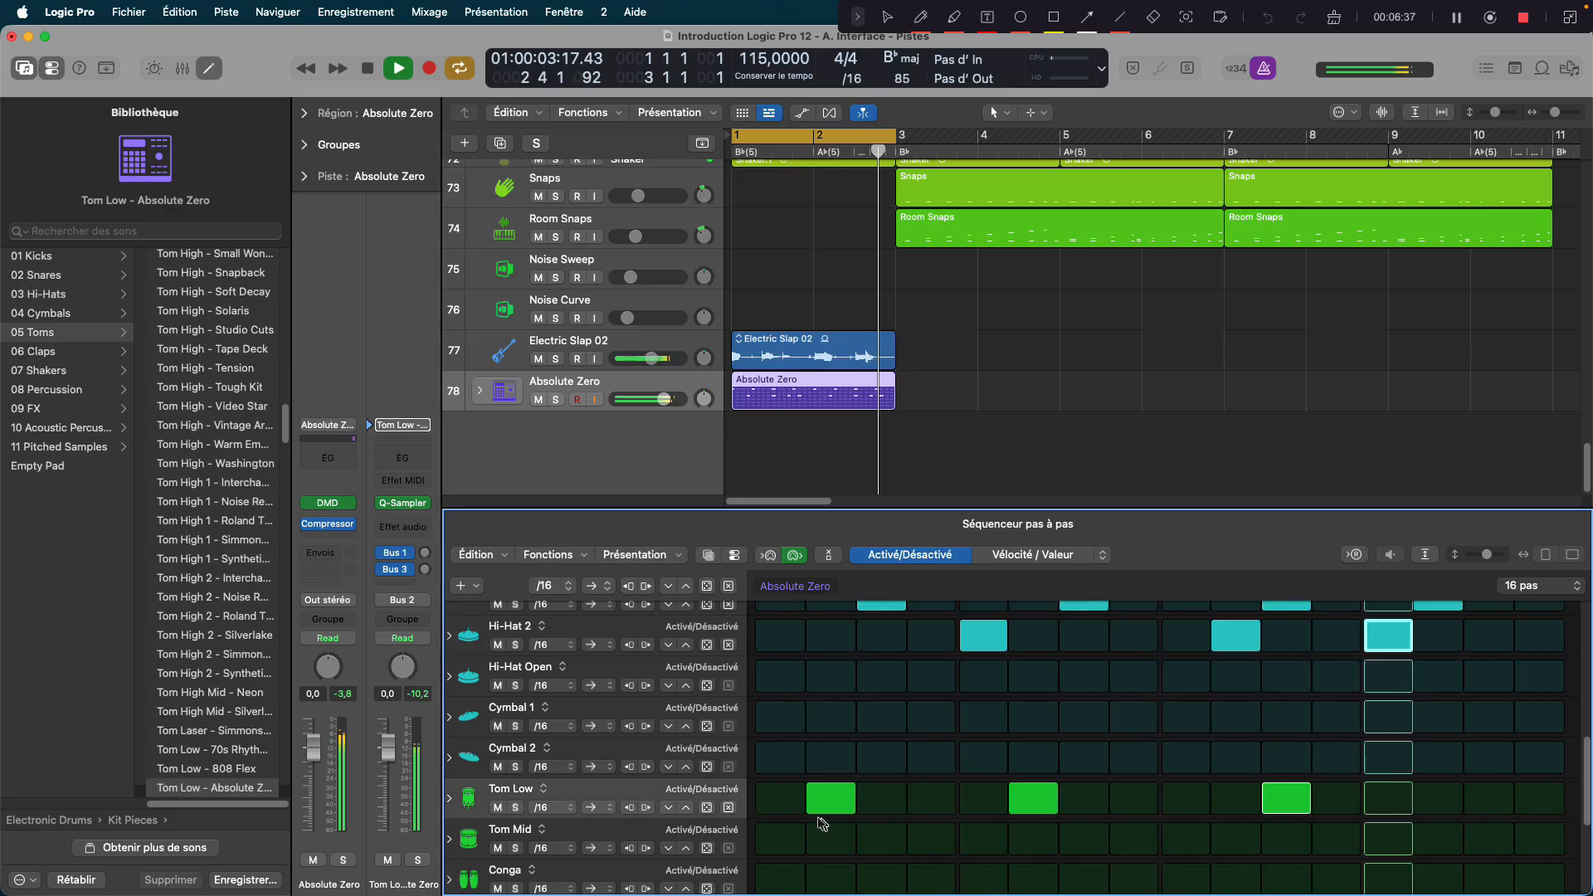
{"action": "left_click", "coordinate": [831, 798]}
{"action": "left_click", "coordinate": [1033, 798]}
{"action": "left_click", "coordinate": [1286, 798]}
Step: Activate Shaker on steps 1, 4, 6, 7, 11 and 14 of the Absolute Zero pattern
{"action": "scroll", "coordinate": [806, 800], "scroll_direction": "down", "scroll_amount": 2}
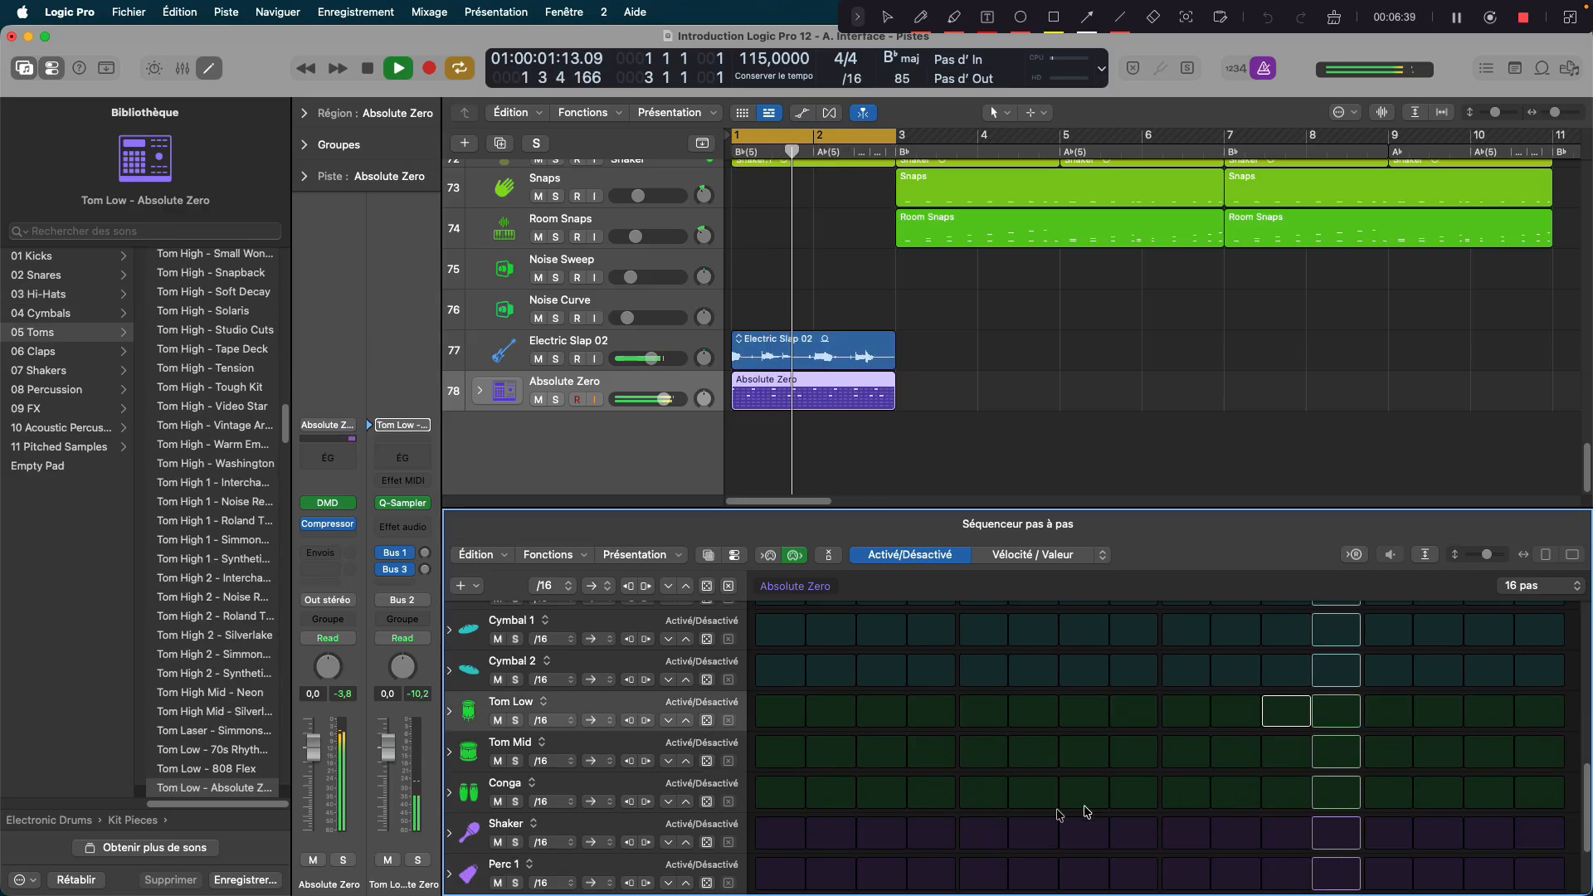
{"action": "left_click", "coordinate": [780, 832]}
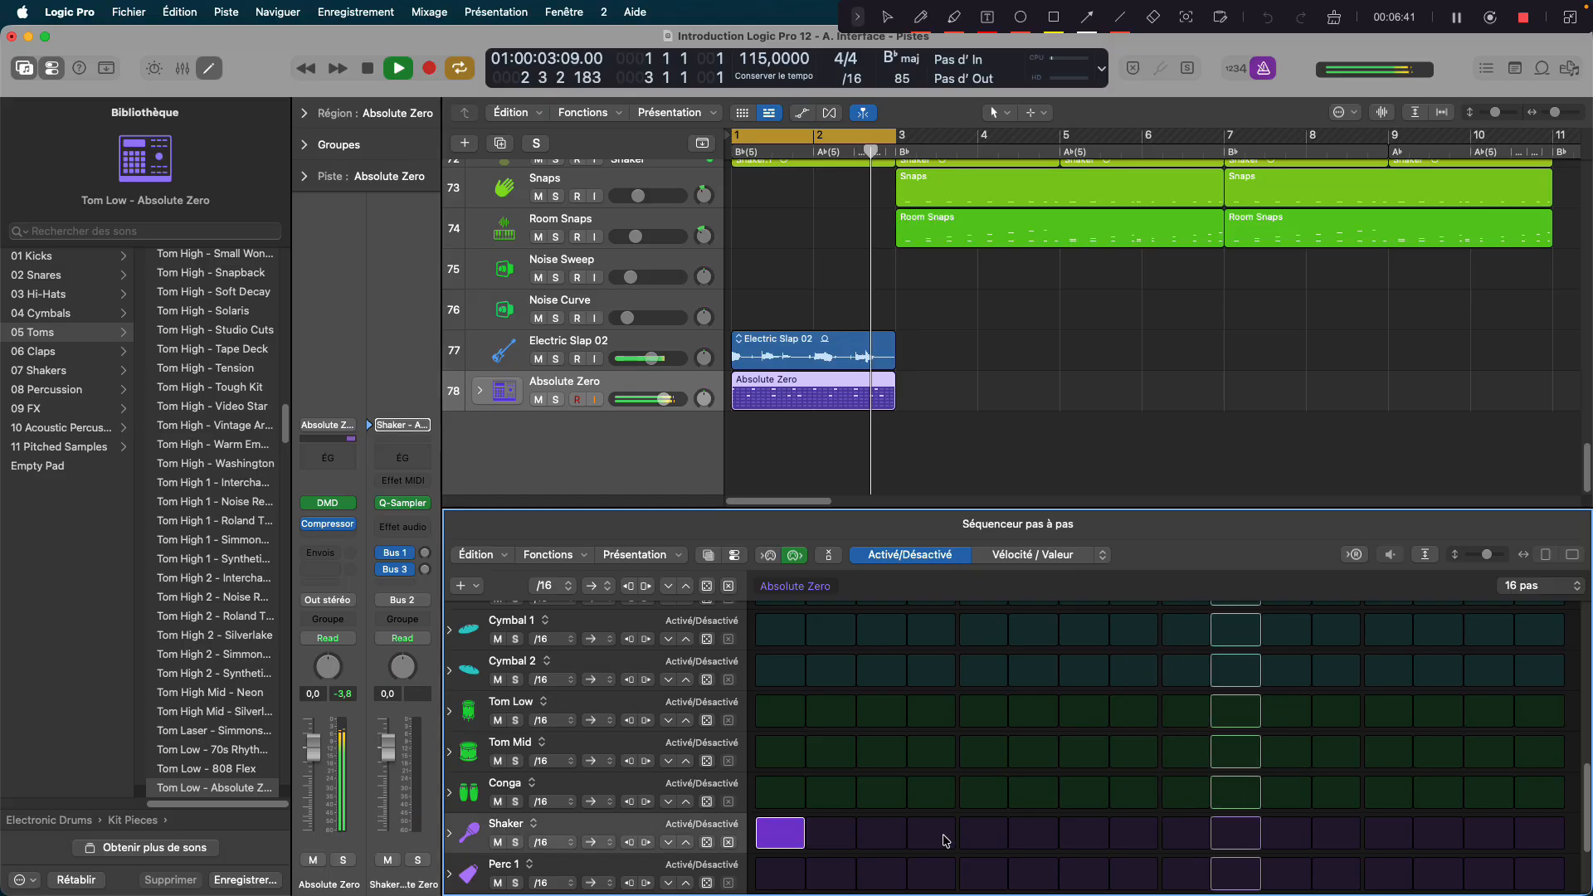
{"action": "left_click", "coordinate": [931, 832]}
{"action": "left_click", "coordinate": [1033, 832]}
{"action": "left_click", "coordinate": [1084, 832]}
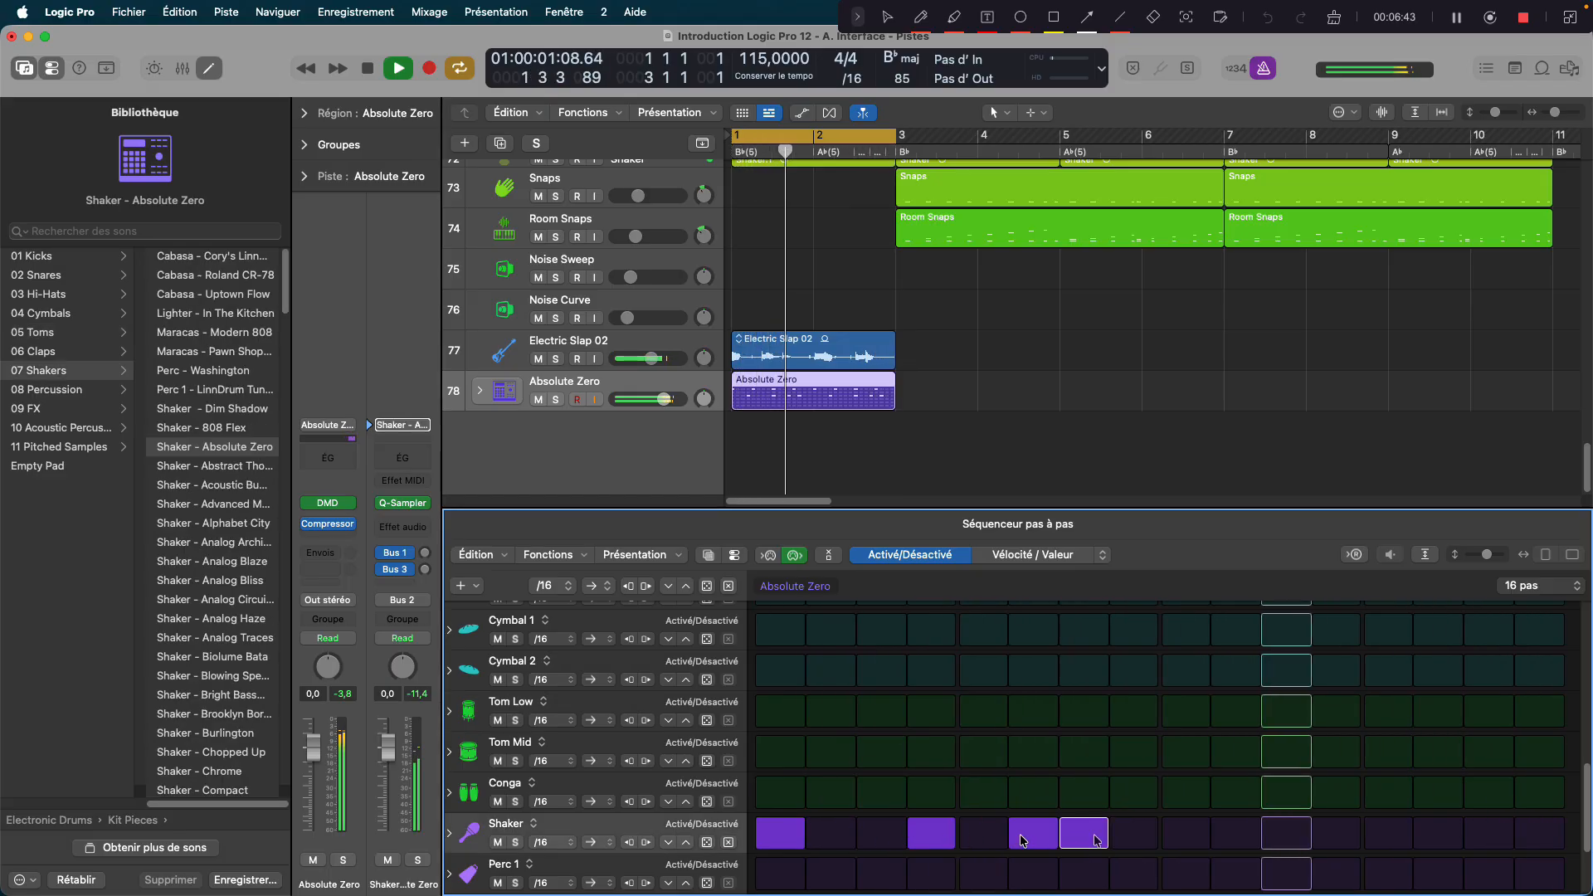
{"action": "left_click", "coordinate": [1286, 832]}
{"action": "left_click", "coordinate": [1437, 832]}
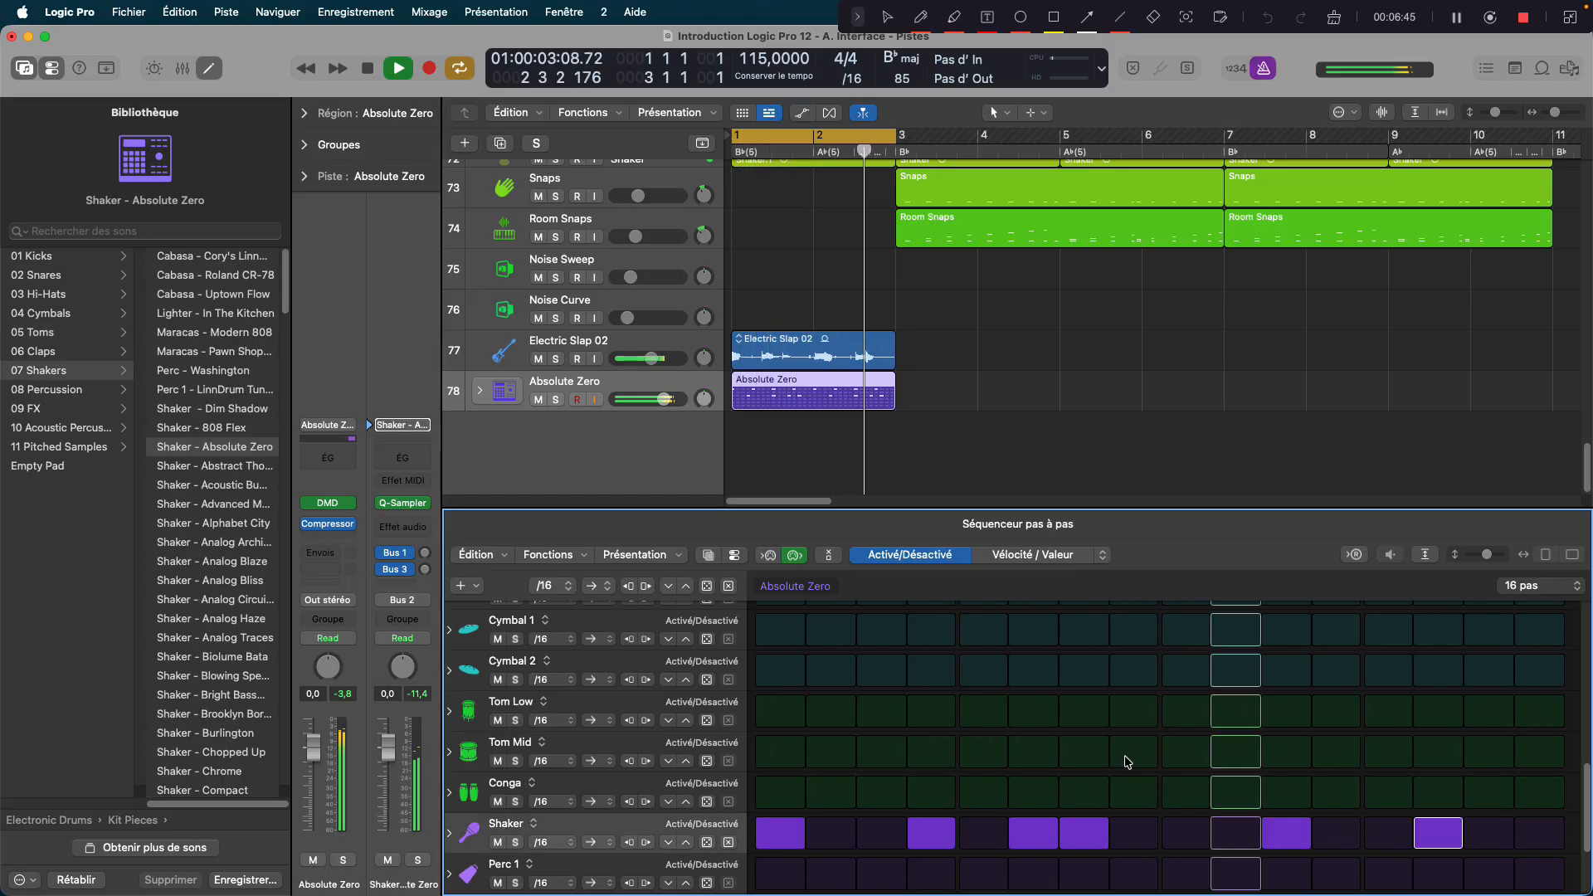
Step: Activate Perc 1 on steps 3, 8, 11 and 16 of the Absolute Zero pattern, leaving step 7 off
{"action": "scroll", "coordinate": [1091, 765], "scroll_direction": "down", "scroll_amount": 2}
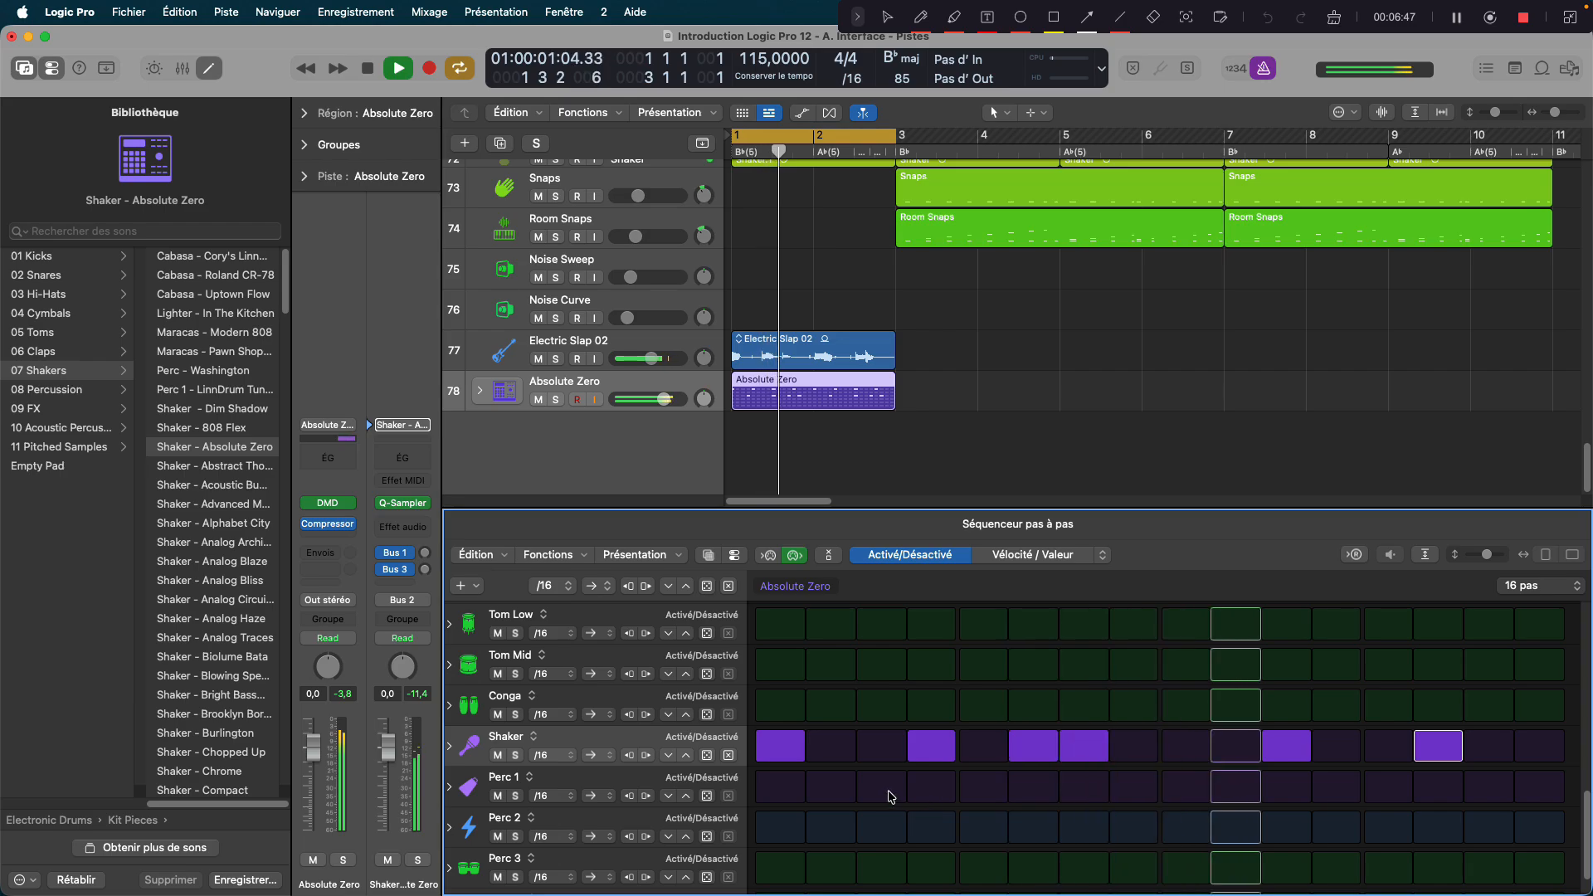
{"action": "left_click", "coordinate": [881, 785]}
{"action": "left_click", "coordinate": [1069, 796]}
{"action": "left_click", "coordinate": [1286, 786]}
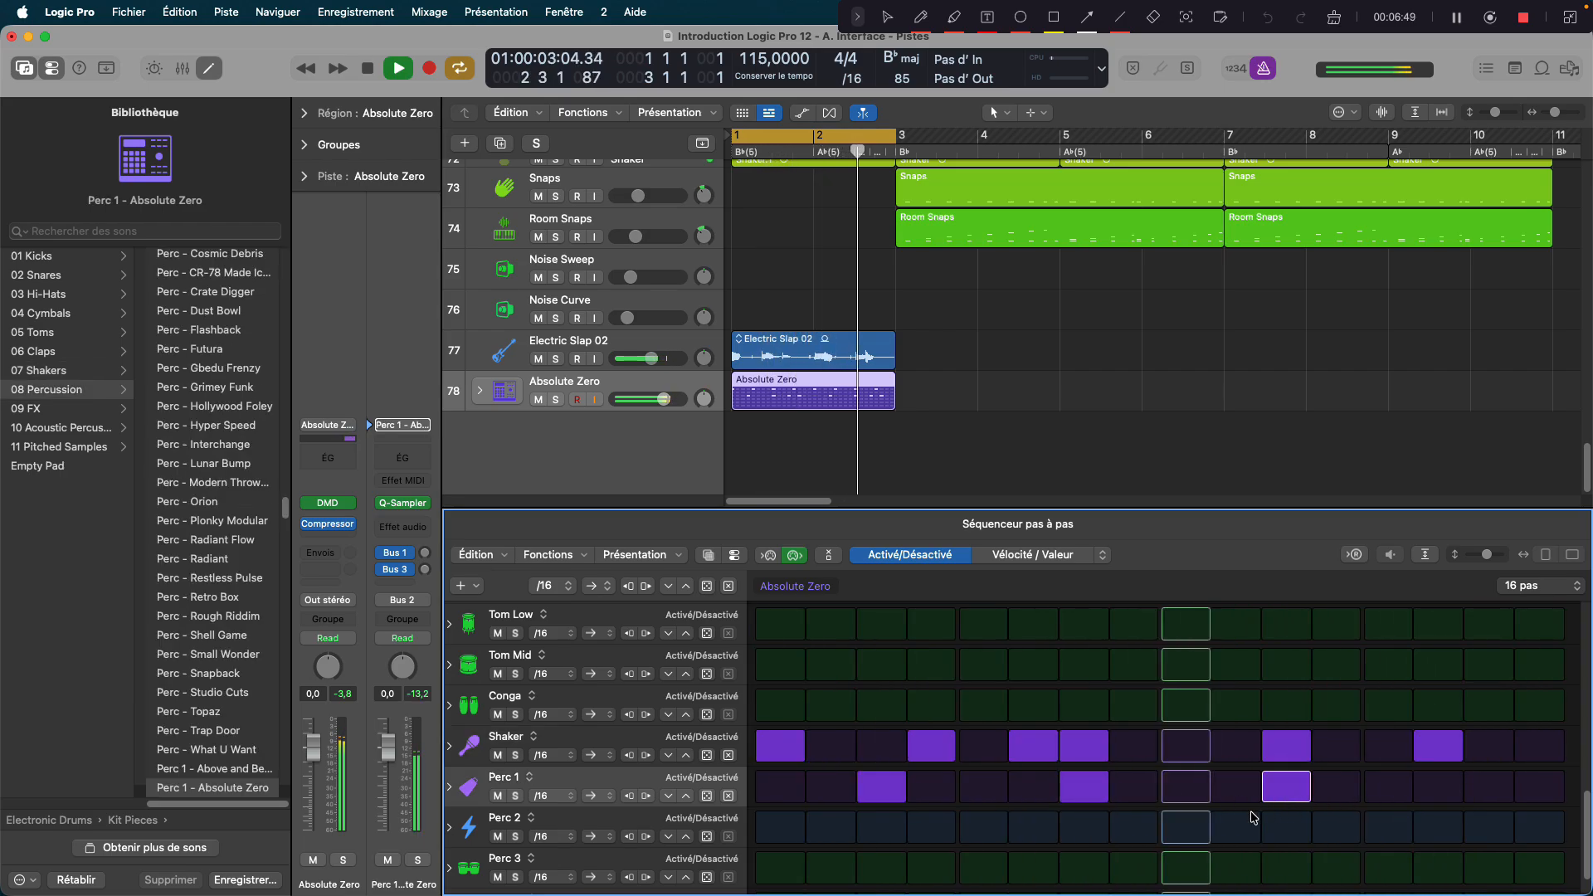
{"action": "left_click", "coordinate": [1531, 789]}
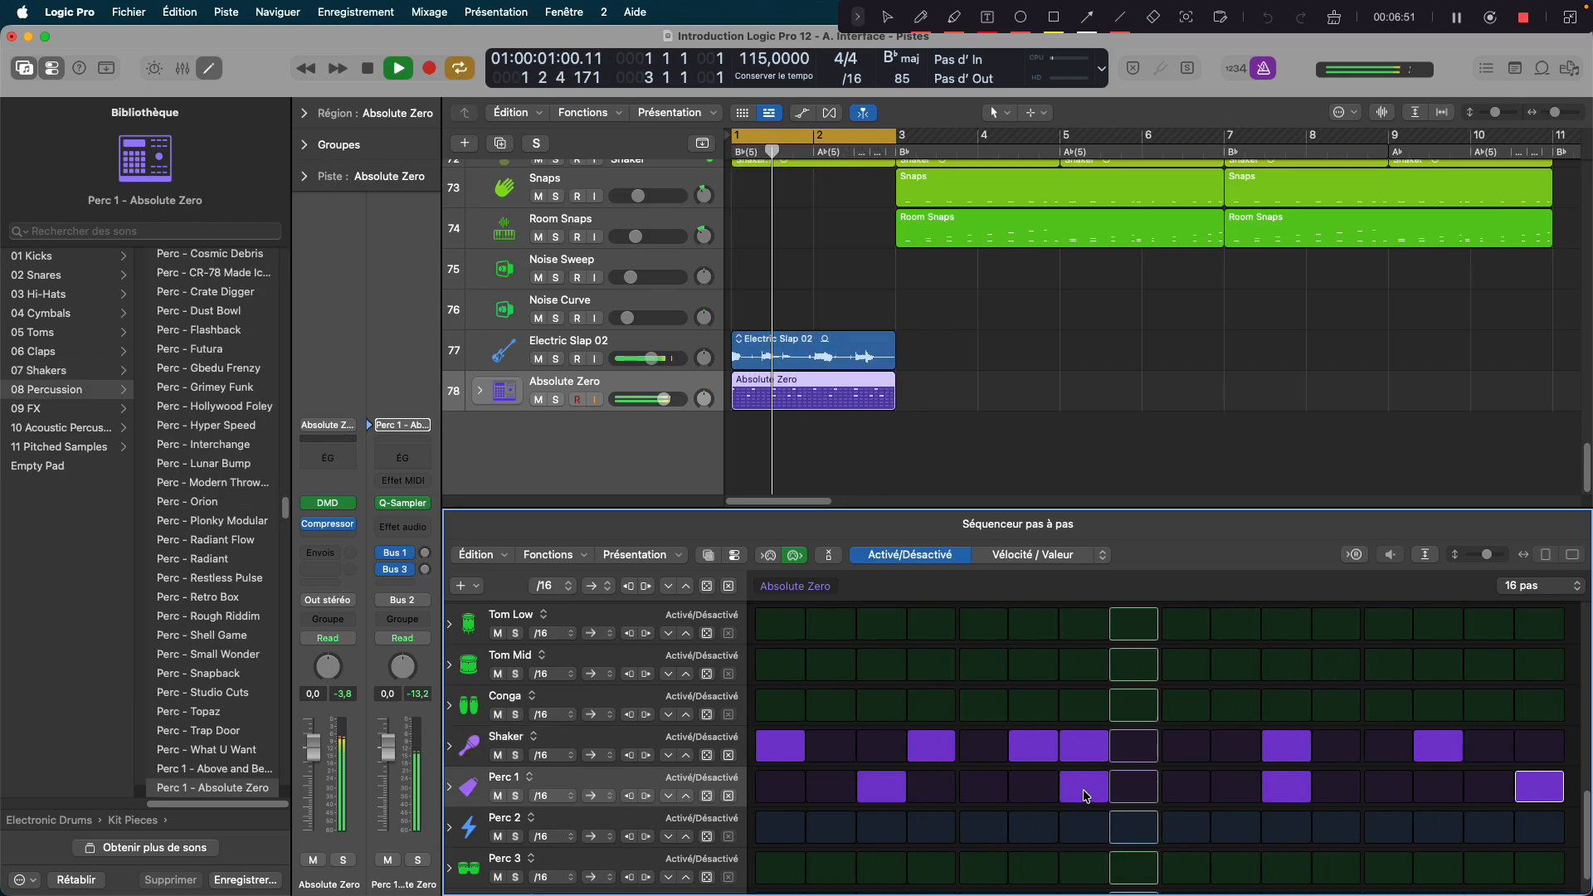
{"action": "left_click", "coordinate": [1084, 787]}
{"action": "left_click", "coordinate": [1133, 792]}
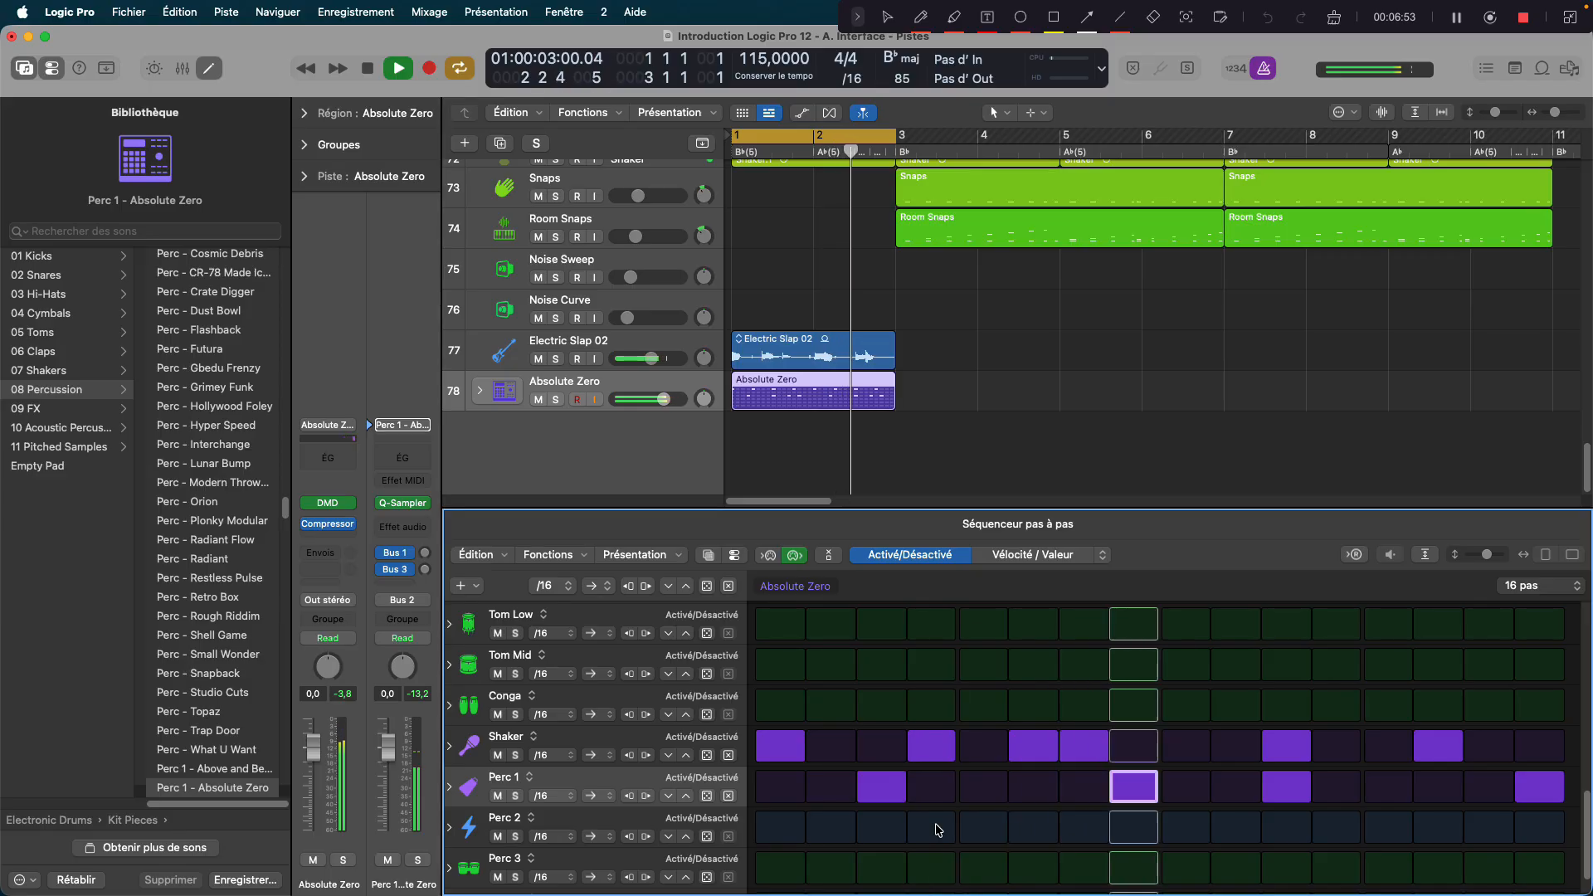
Step: Activate Perc 3 on steps 2, 4, 10 and 15 and Perc 4 on steps 10 and 13, and stop playback
{"action": "scroll", "coordinate": [832, 824], "scroll_direction": "down", "scroll_amount": 1}
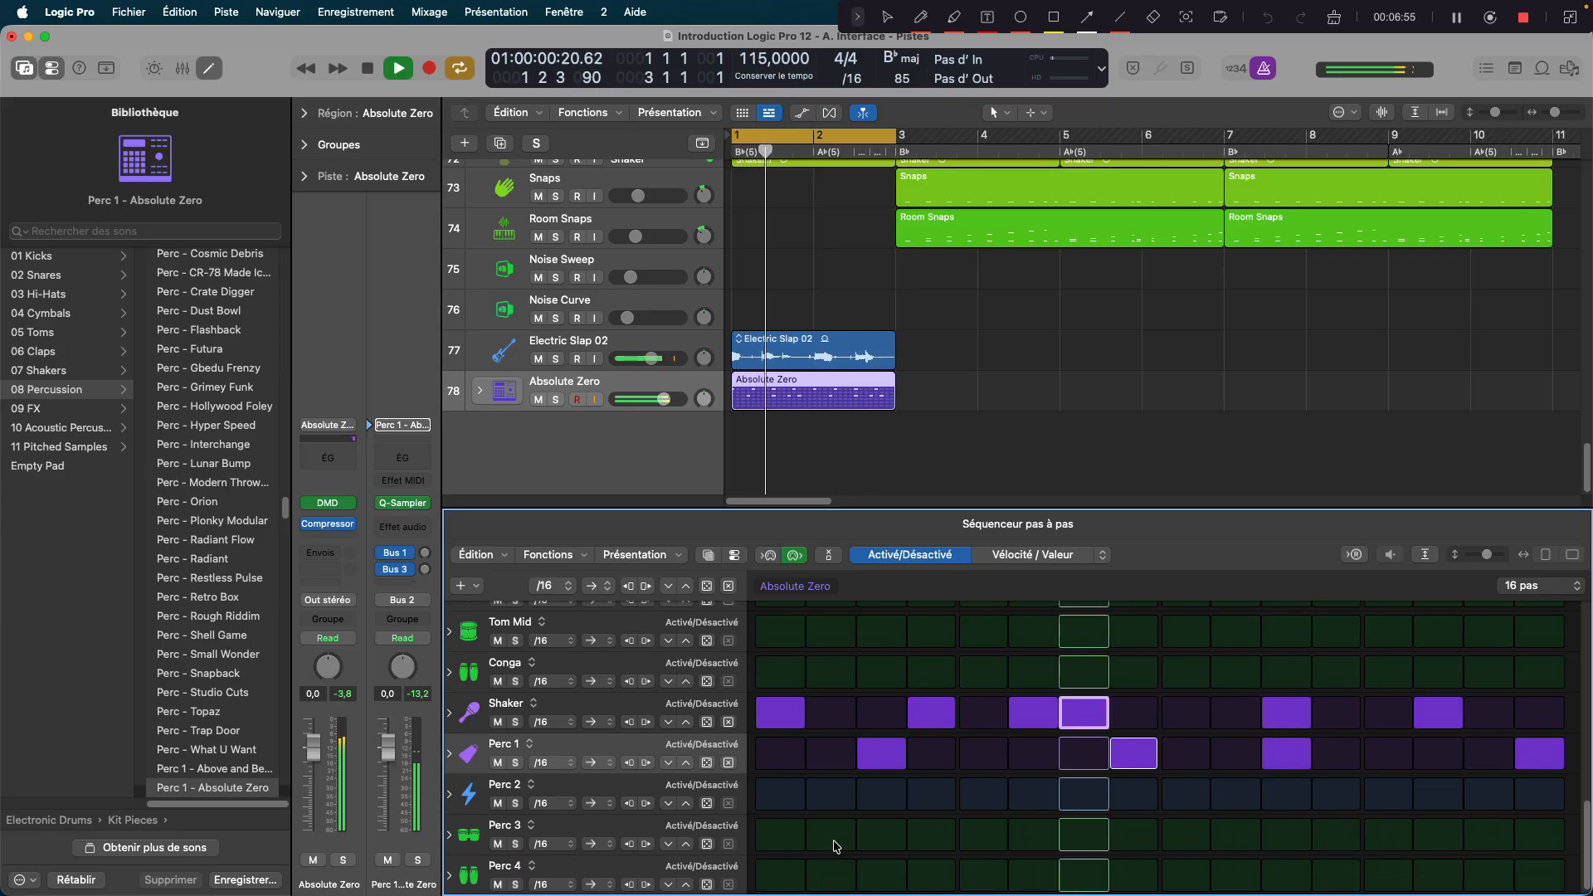
{"action": "left_click", "coordinate": [831, 834]}
{"action": "left_click", "coordinate": [931, 834]}
{"action": "left_click", "coordinate": [1235, 834]}
{"action": "left_click", "coordinate": [1235, 875]}
{"action": "left_click", "coordinate": [1388, 875]}
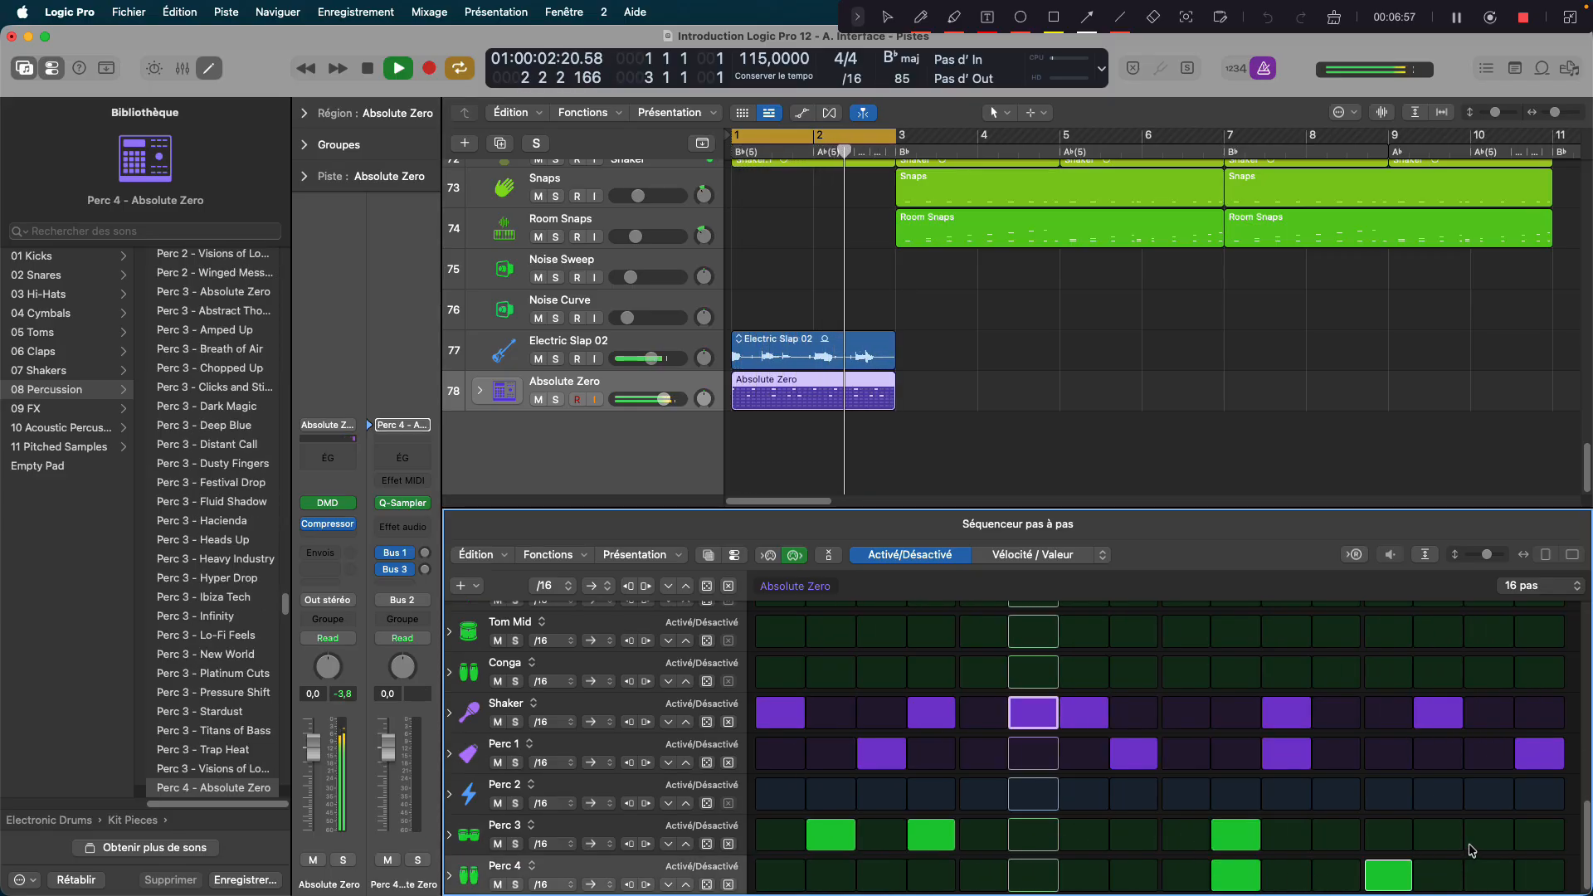
{"action": "left_click", "coordinate": [1488, 835]}
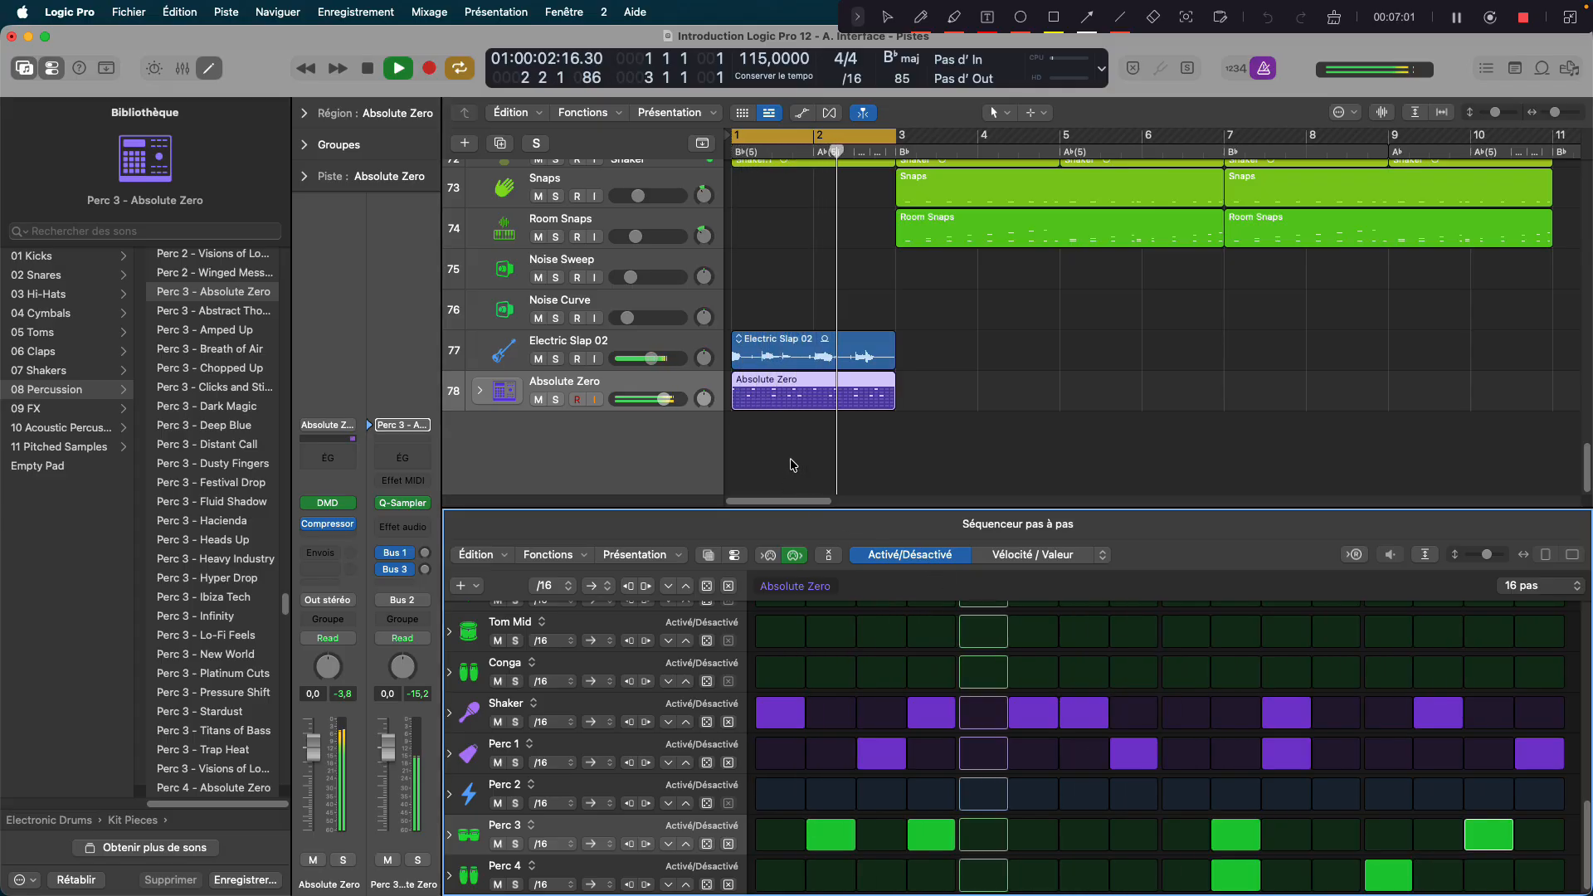
{"action": "key", "text": "space"}
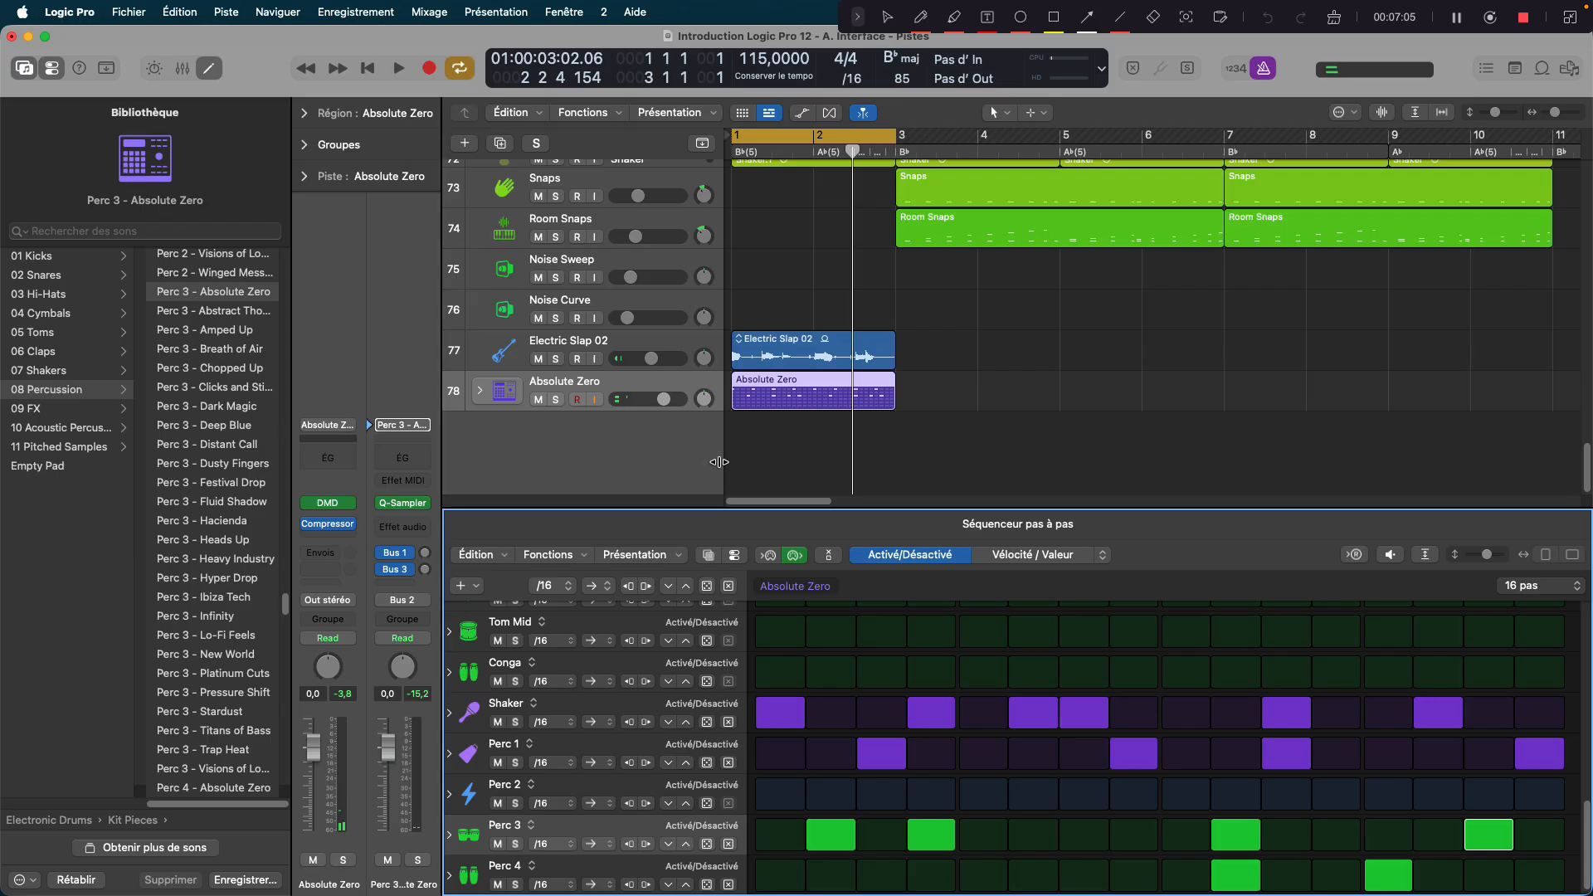
Step: Review the programmed rows of the pattern and the neighbouring tracks, with the Absolute Zero track selected
{"action": "scroll", "coordinate": [896, 796], "scroll_direction": "up", "scroll_amount": 8}
{"action": "scroll", "coordinate": [896, 797], "scroll_direction": "down", "scroll_amount": 2}
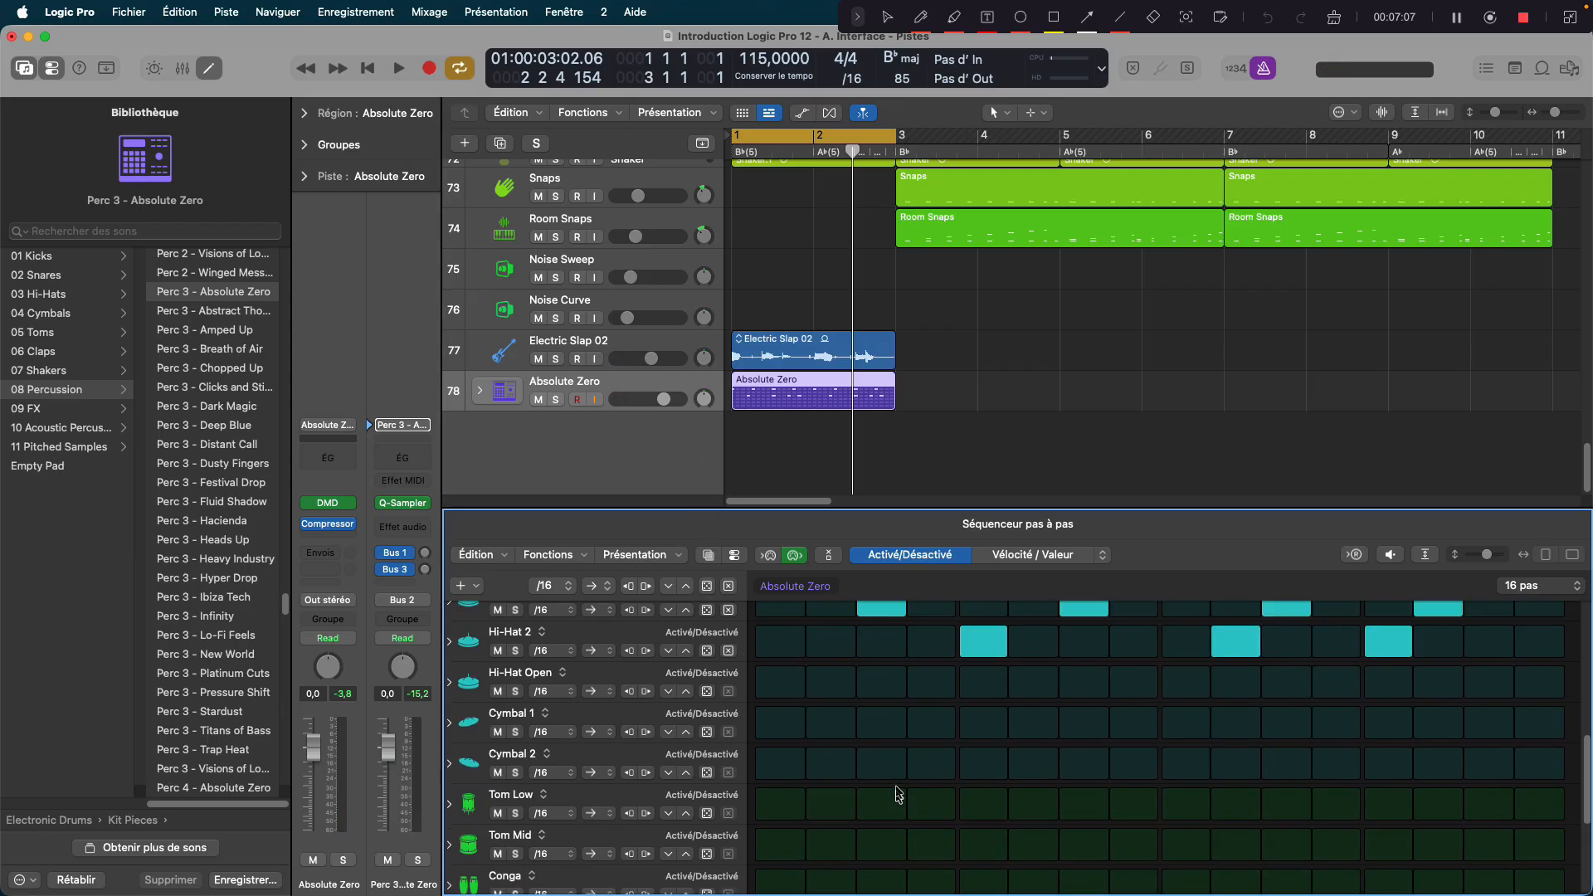
{"action": "scroll", "coordinate": [969, 687], "scroll_direction": "up", "scroll_amount": 4}
{"action": "scroll", "coordinate": [969, 687], "scroll_direction": "up", "scroll_amount": 3}
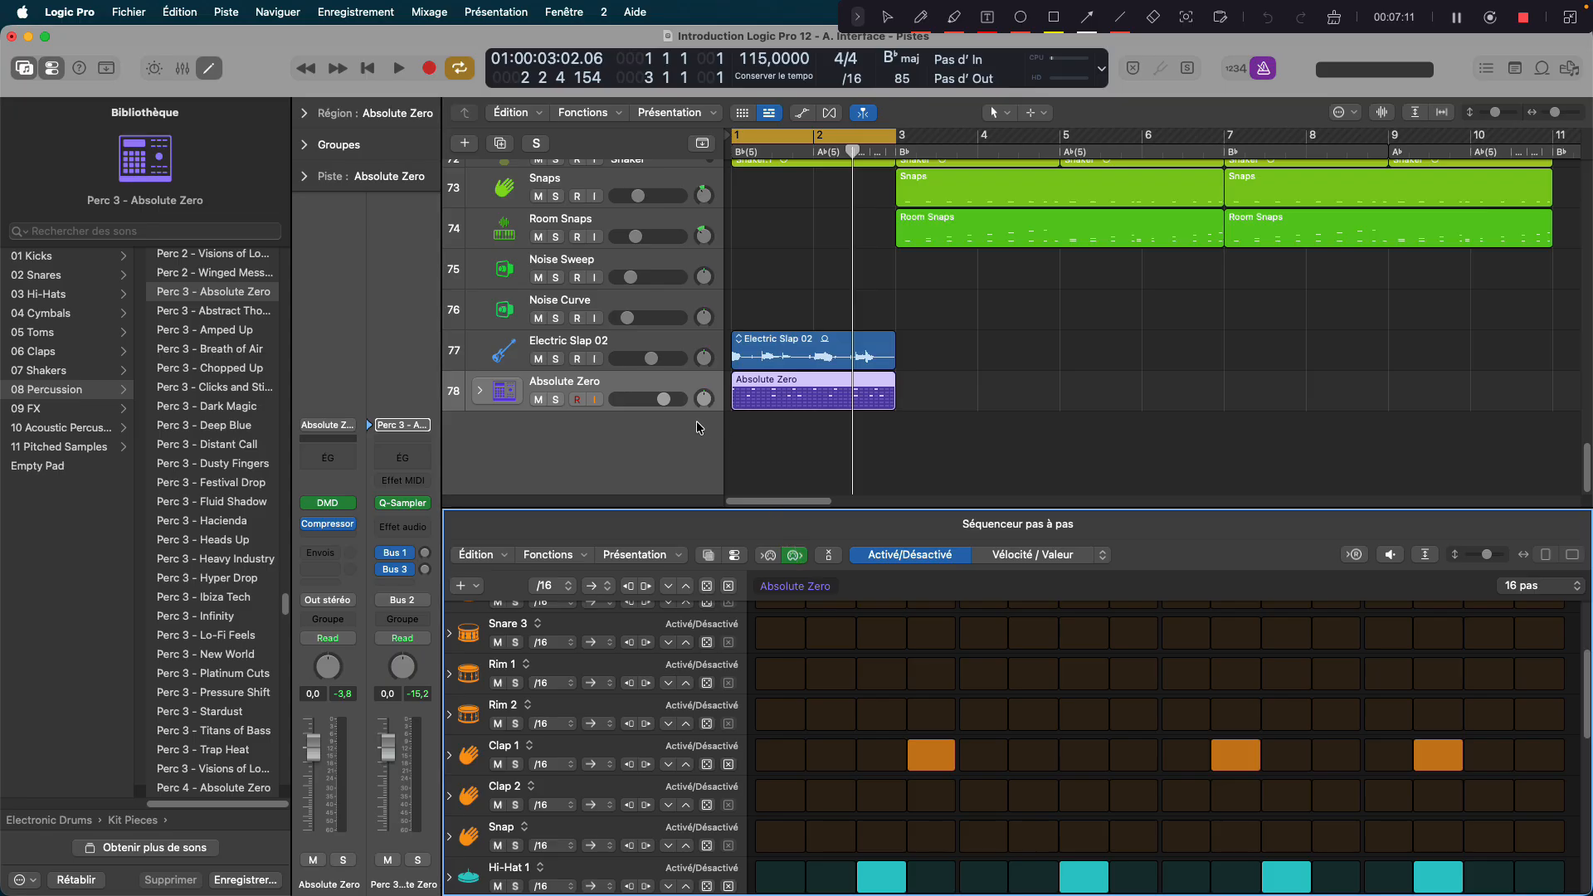
{"action": "left_click", "coordinate": [564, 380]}
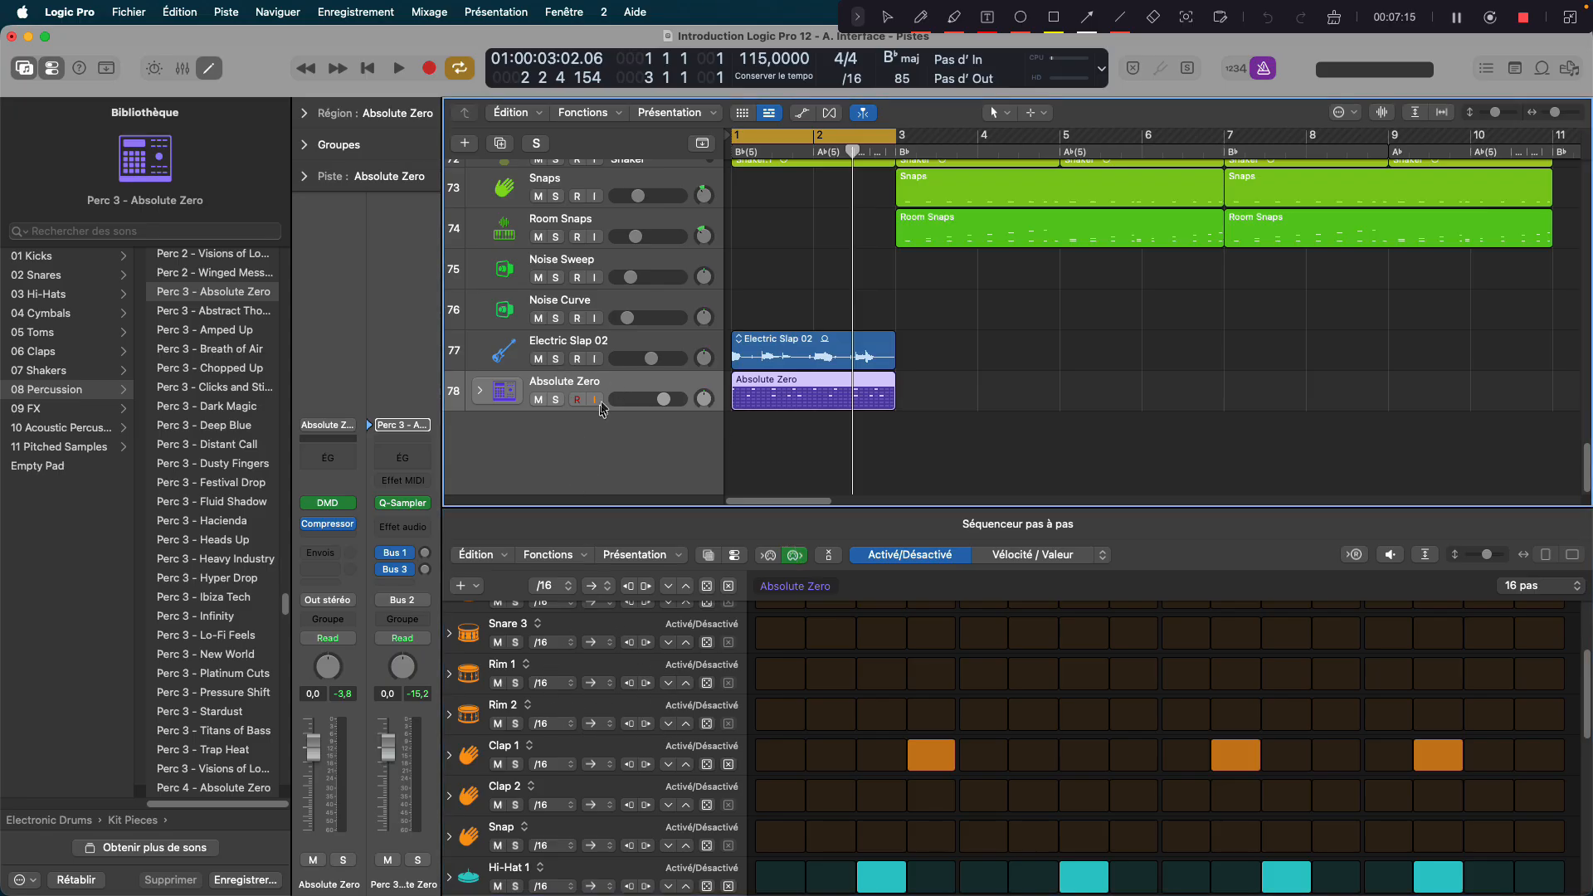
{"action": "left_click", "coordinate": [599, 351]}
{"action": "left_click", "coordinate": [594, 390]}
{"action": "scroll", "coordinate": [580, 357], "scroll_direction": "up", "scroll_amount": 3}
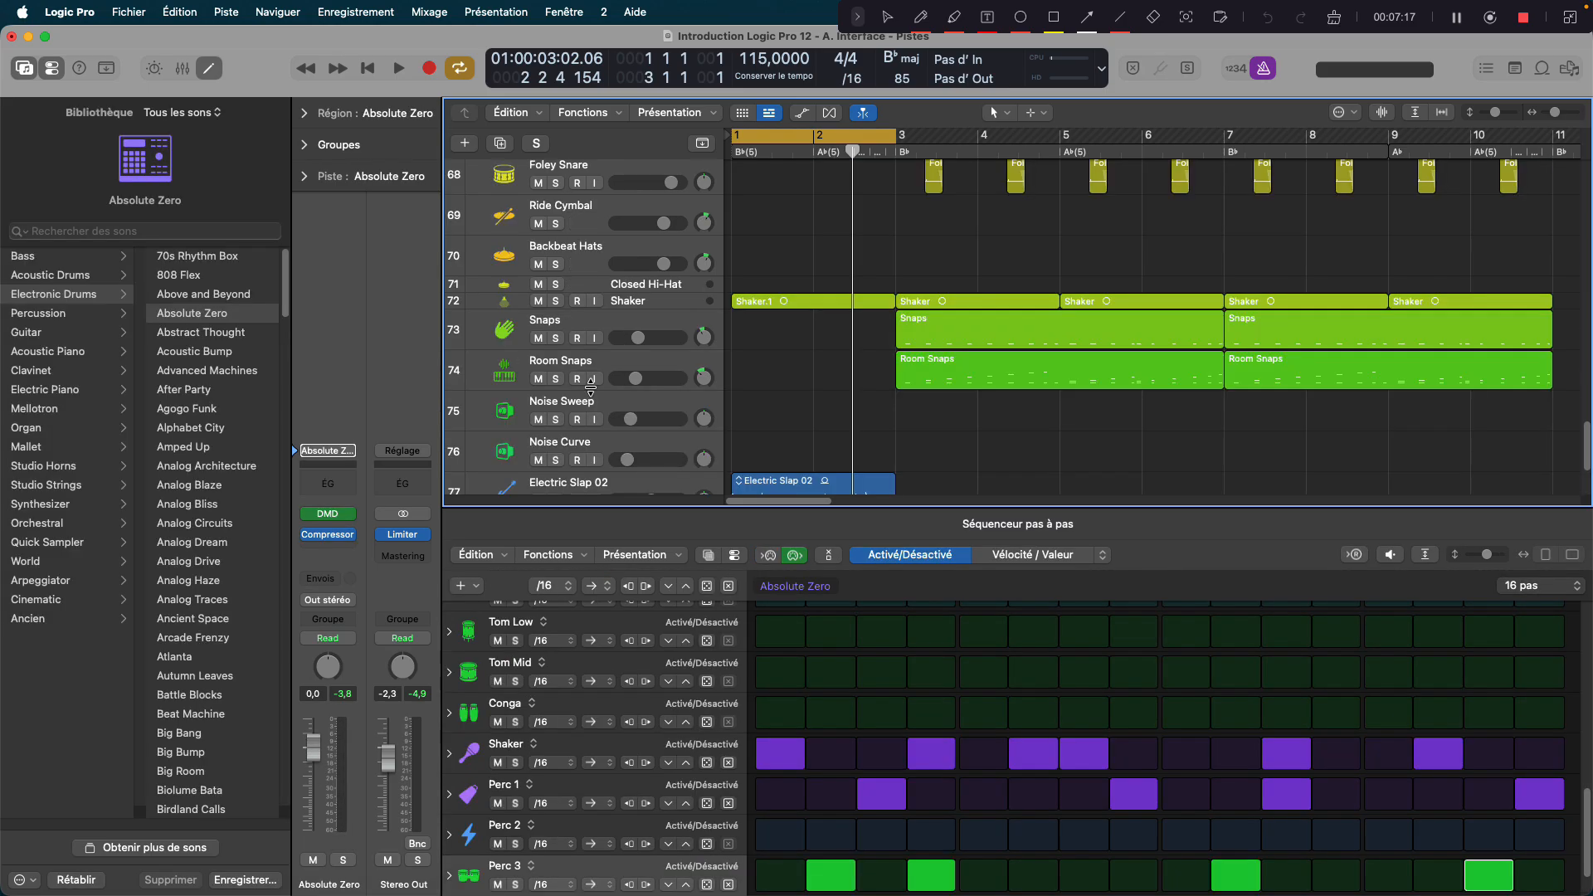
{"action": "scroll", "coordinate": [546, 327], "scroll_direction": "down", "scroll_amount": 4}
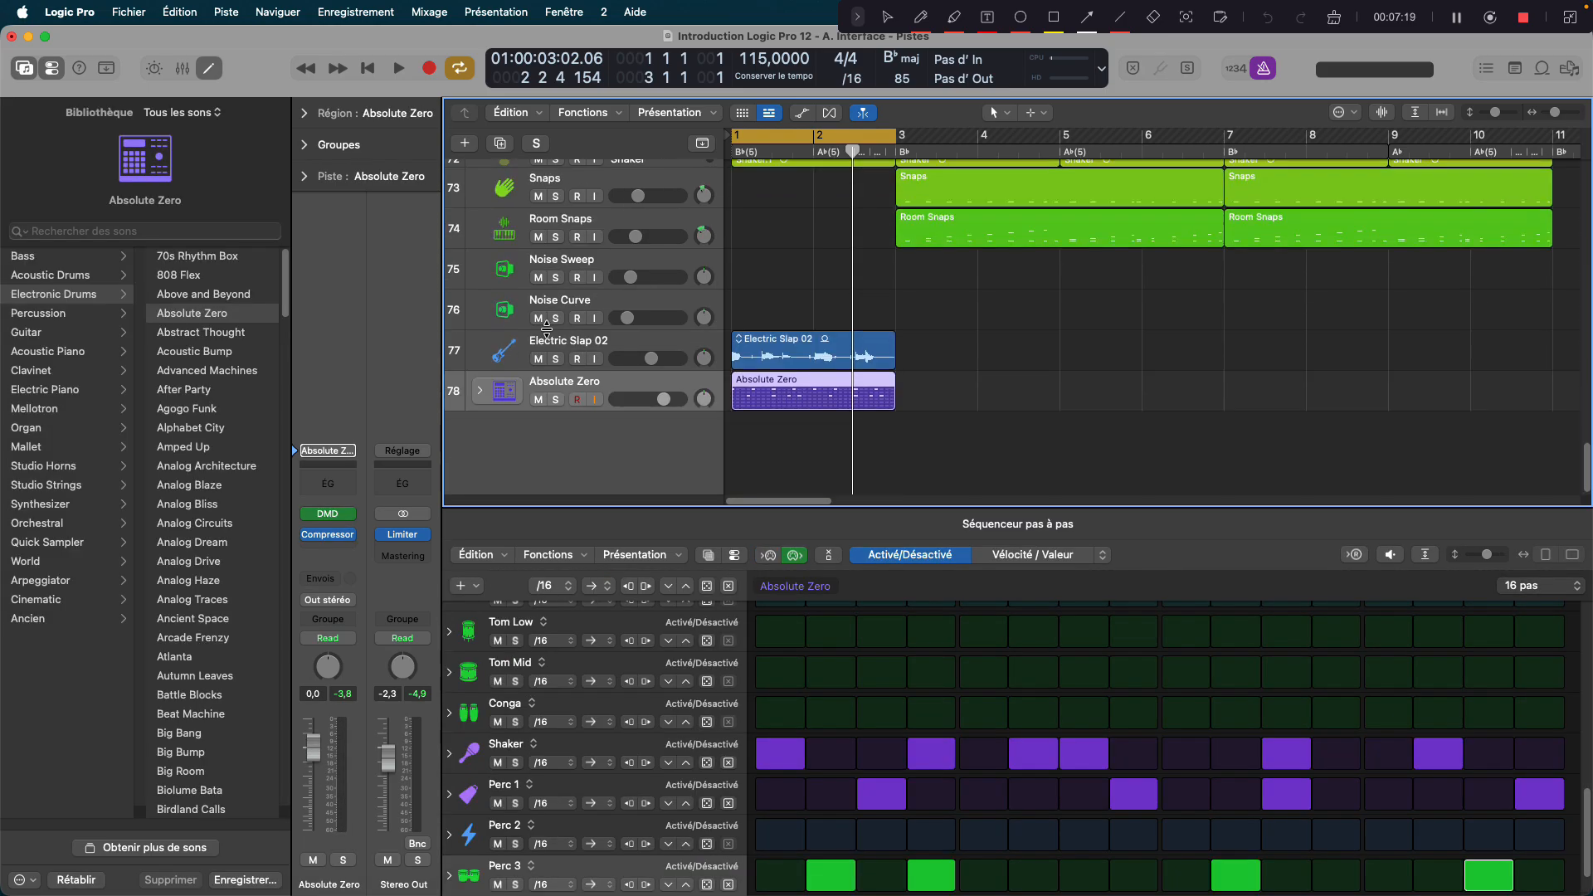
Step: Solo the Absolute Zero track to hear it alone during playback, and turn the solo off again
{"action": "left_click", "coordinate": [556, 400]}
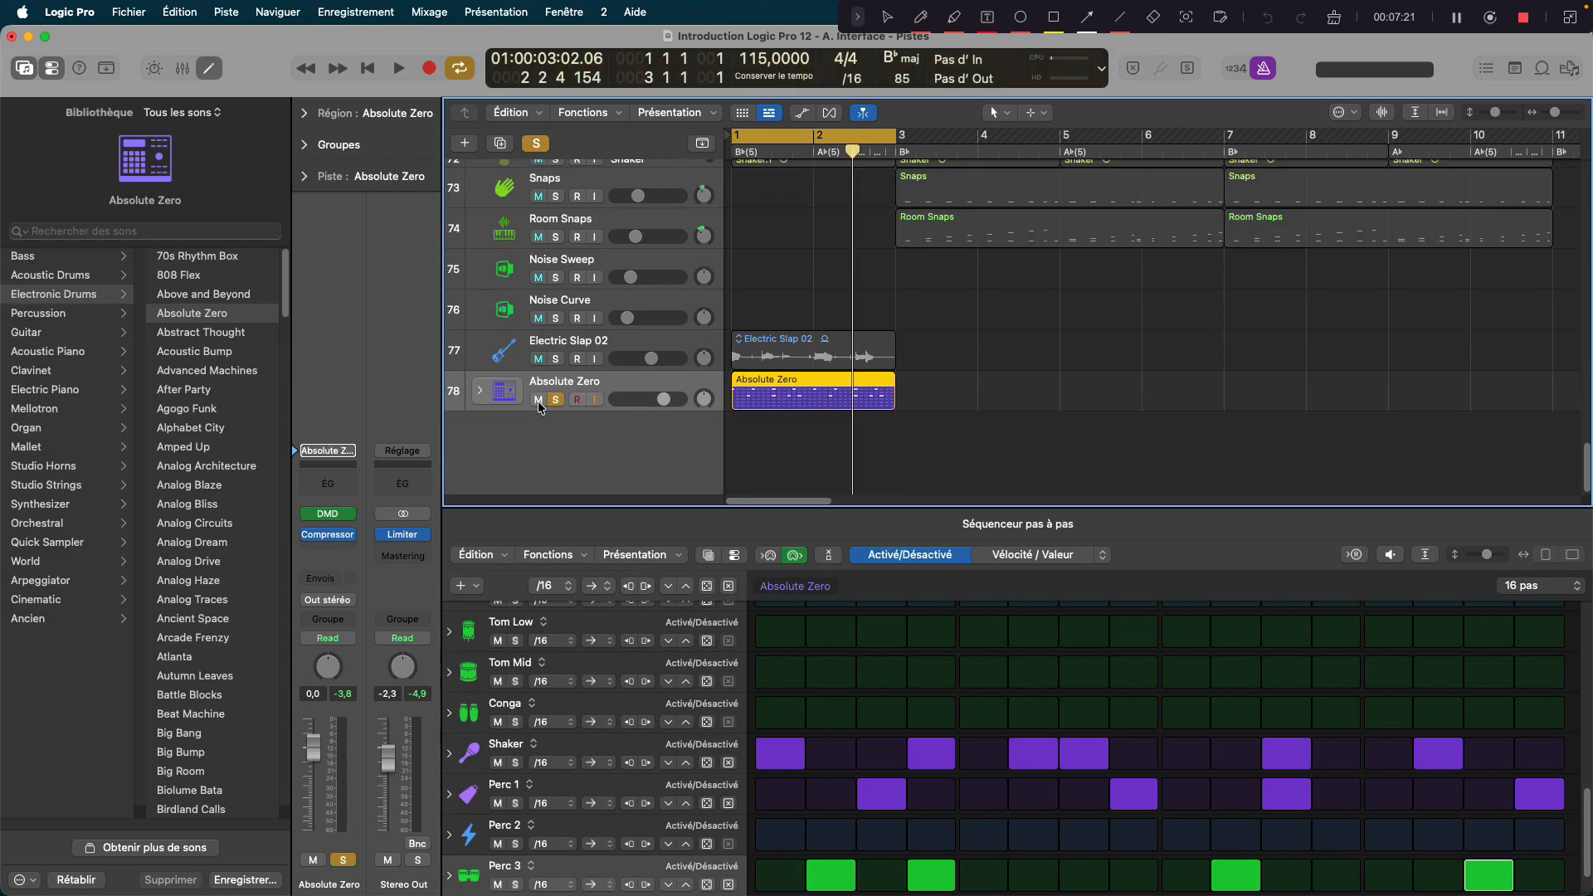
{"action": "left_click", "coordinate": [555, 400]}
{"action": "left_click", "coordinate": [555, 400]}
{"action": "key", "text": "space"}
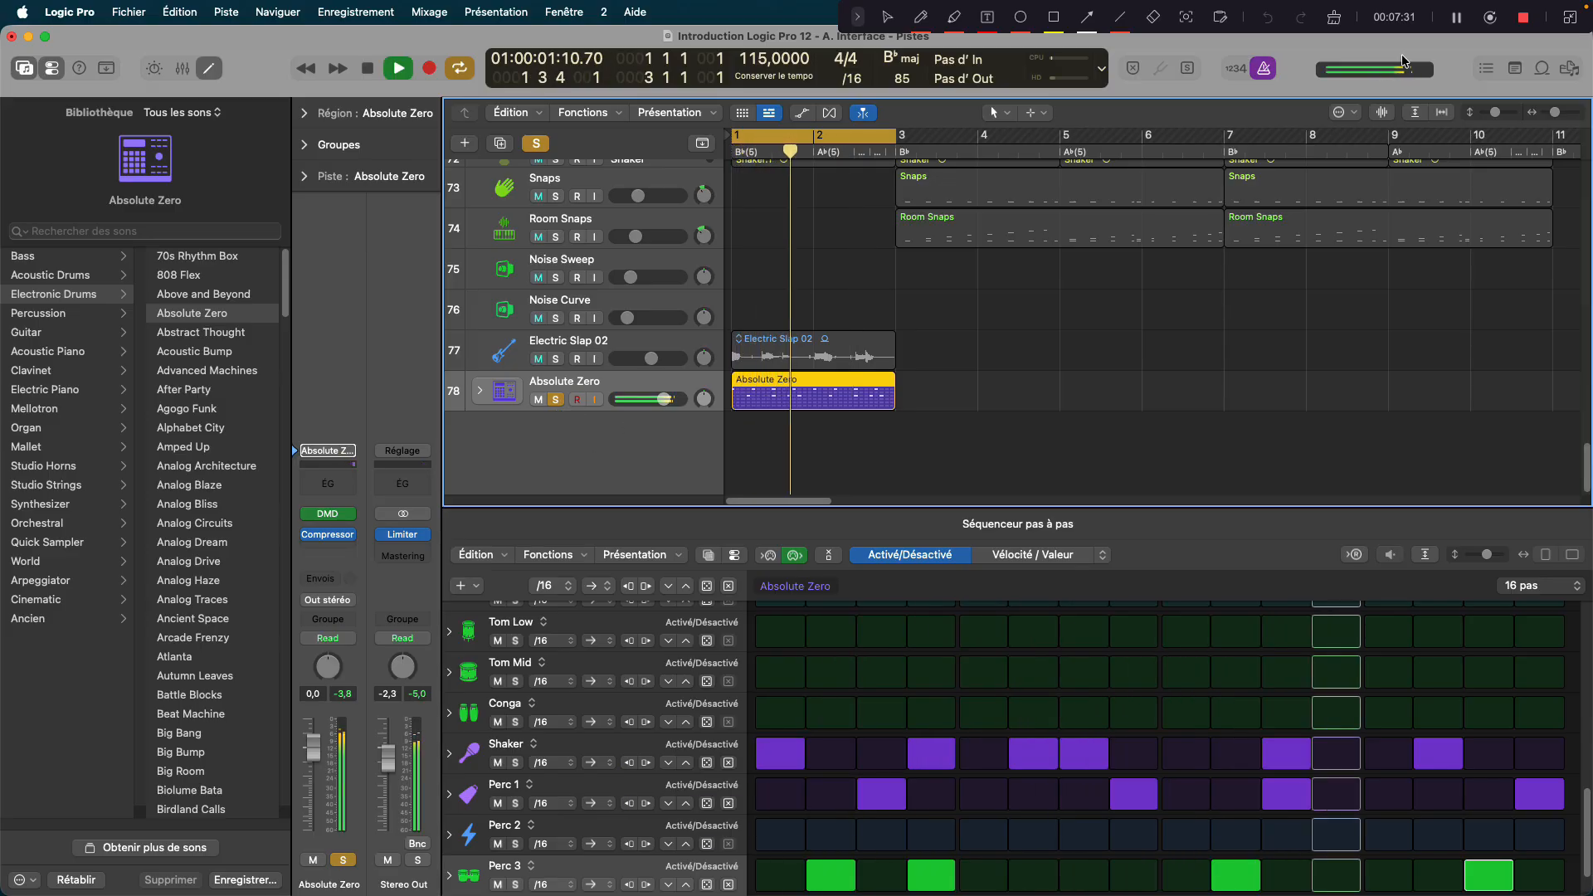
{"action": "left_click", "coordinate": [556, 401]}
Step: Mute and unmute the Absolute Zero track during playback to compare the mix, and stop playback
{"action": "left_click", "coordinate": [538, 399]}
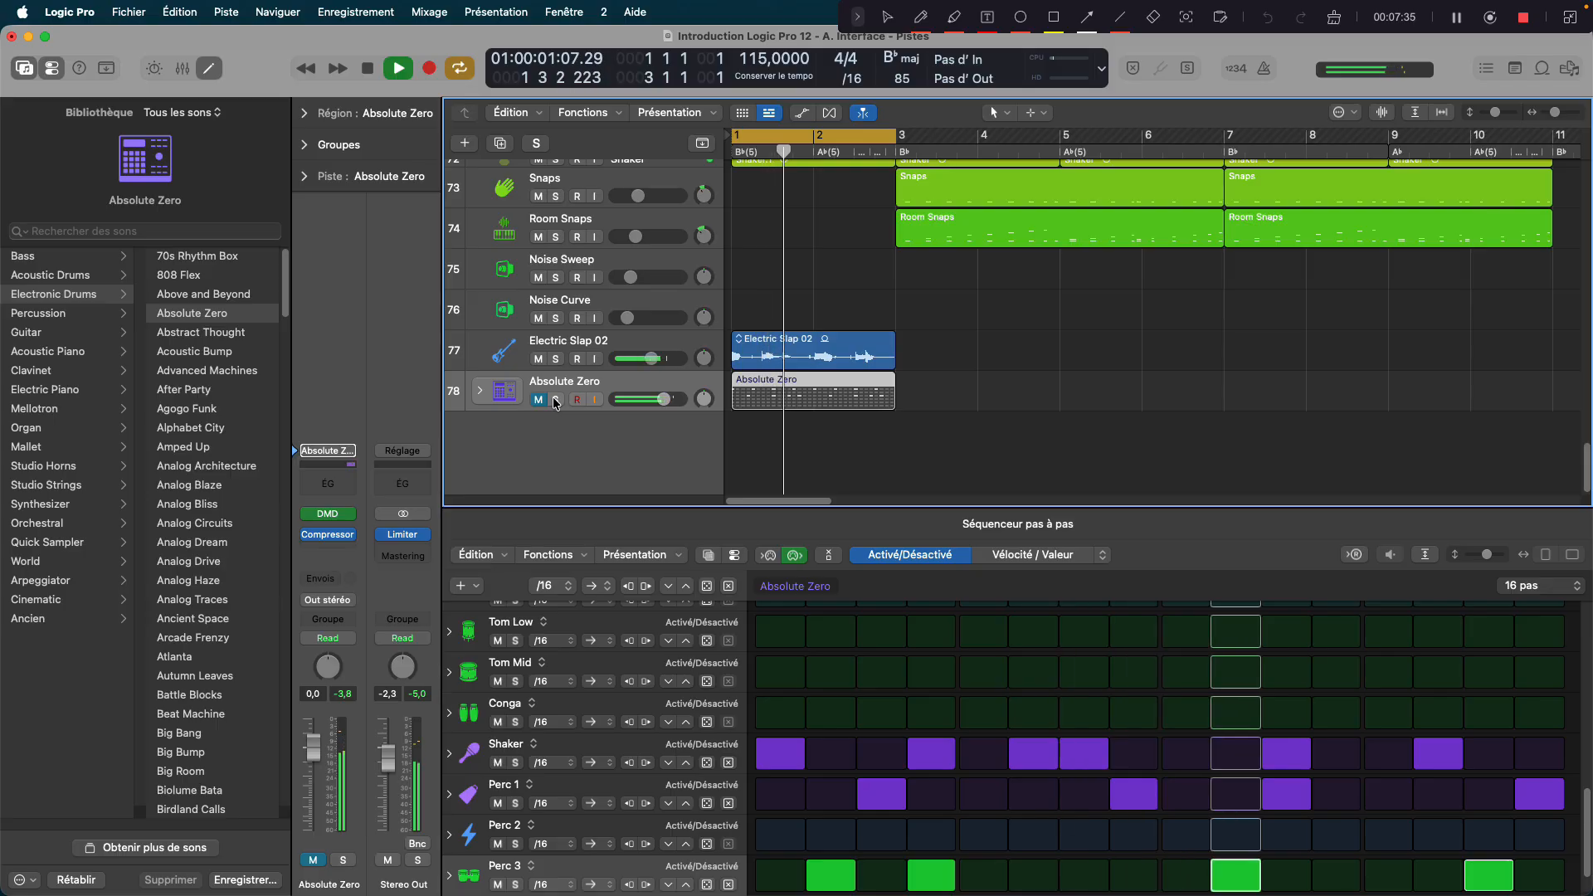
{"action": "left_click", "coordinate": [539, 399]}
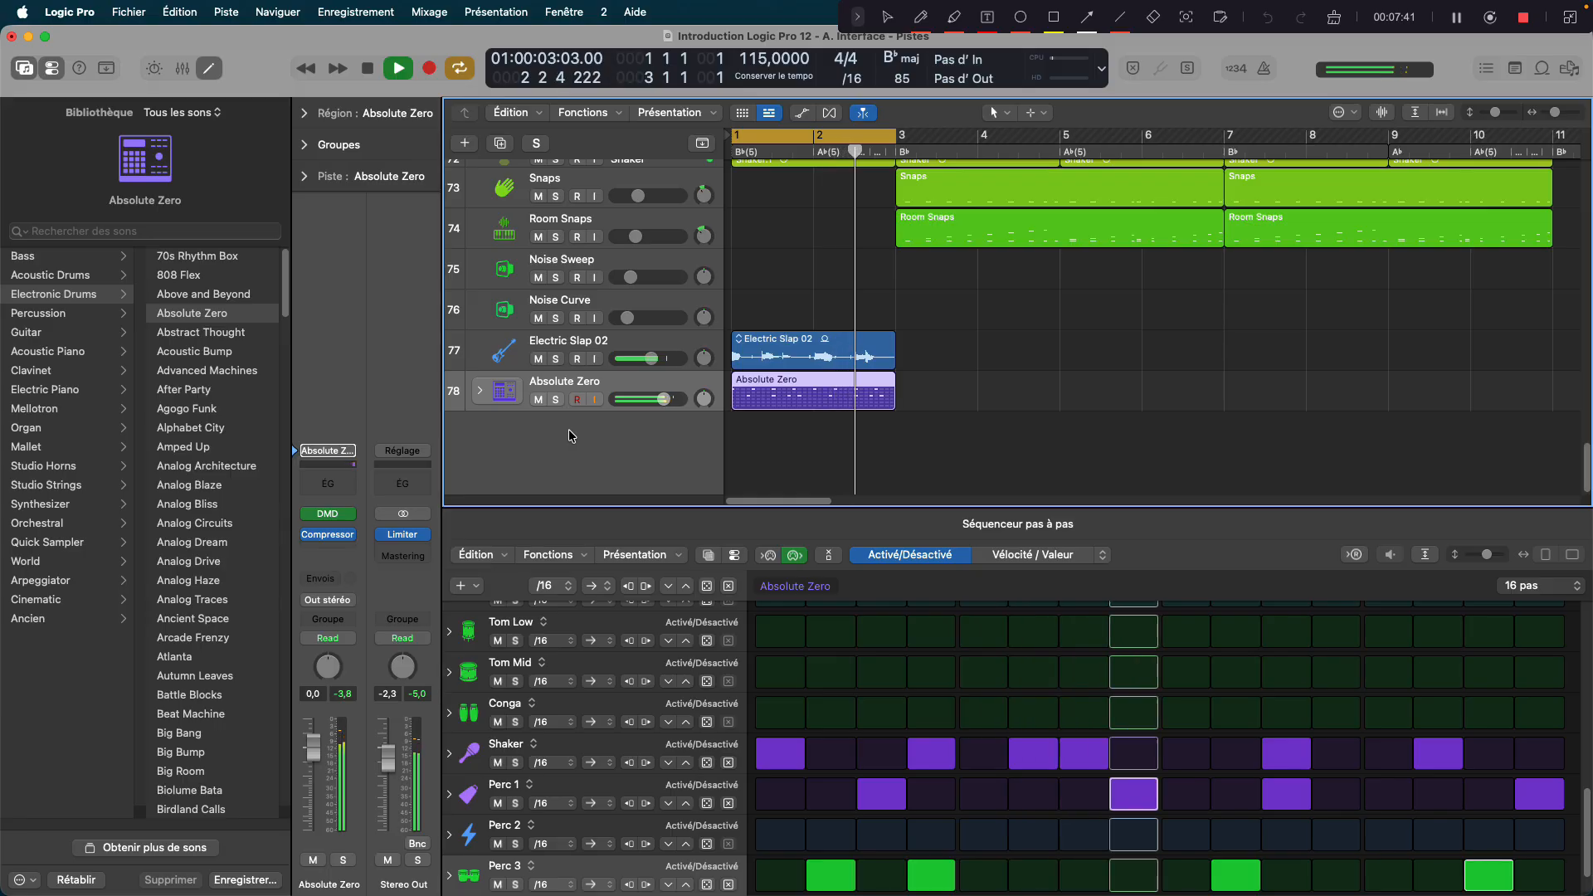
{"action": "key", "text": "space"}
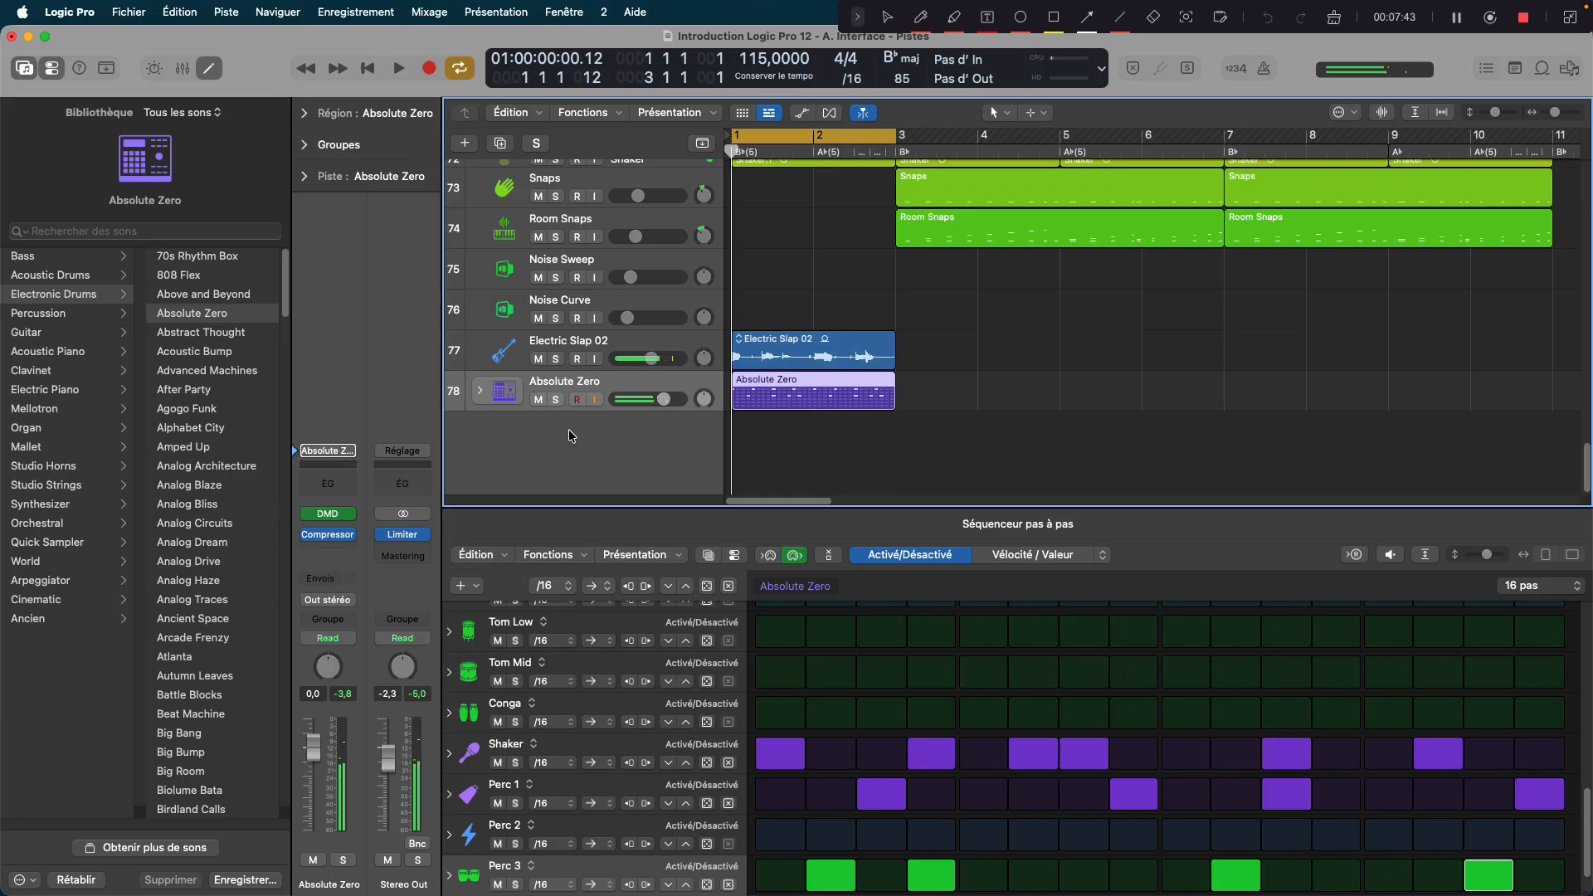
Step: Create one MIDI software instrument track with the default patch and stereo output
{"action": "left_click", "coordinate": [469, 152]}
{"action": "left_click", "coordinate": [523, 274]}
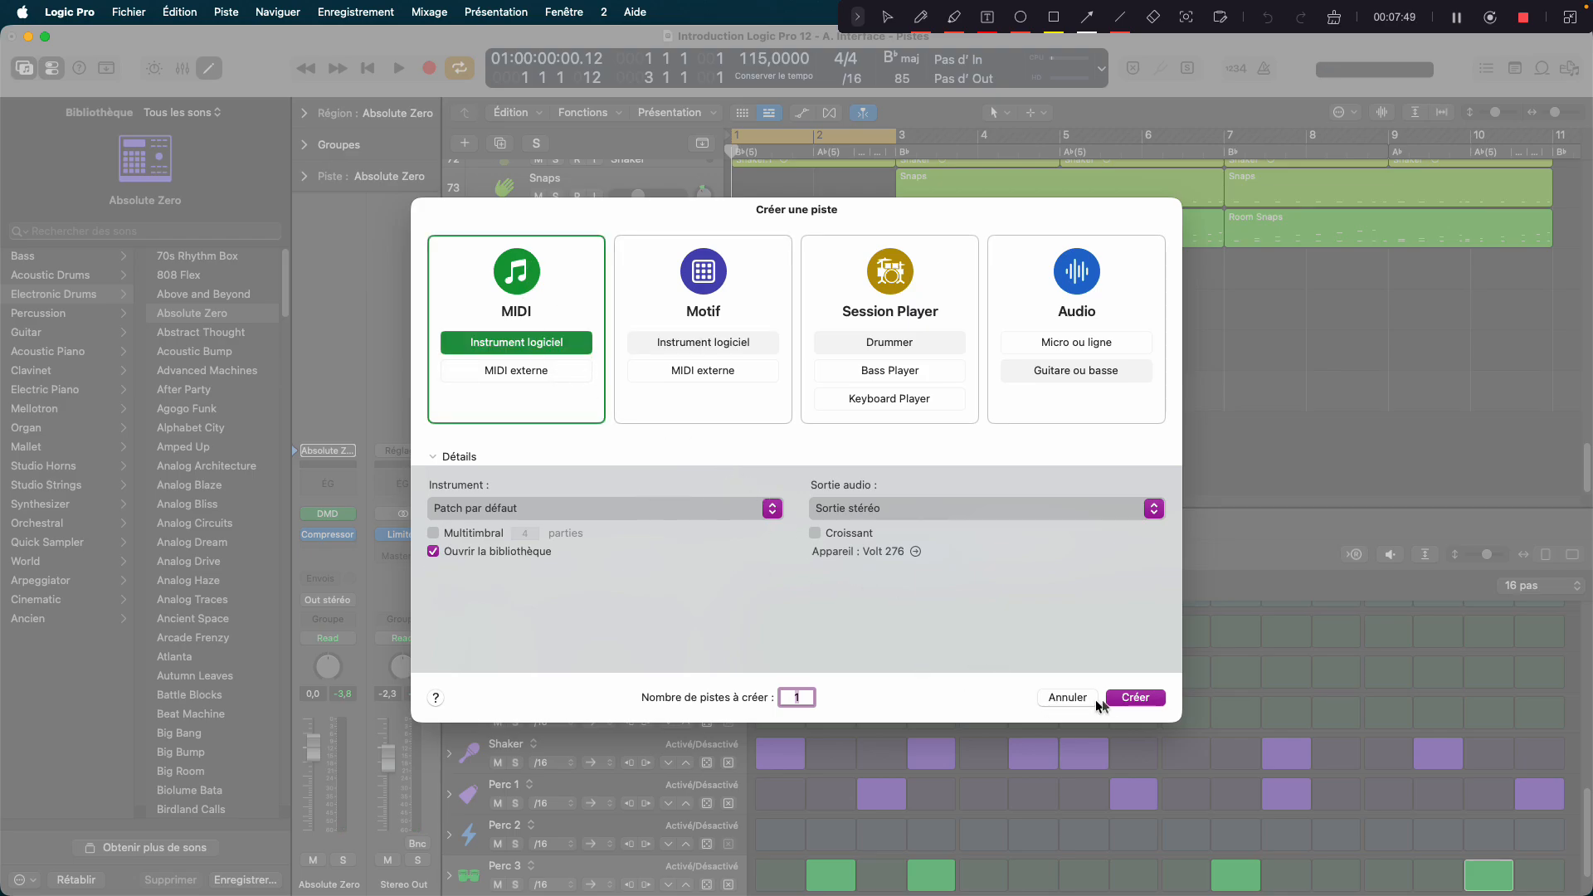
{"action": "left_click", "coordinate": [1124, 696]}
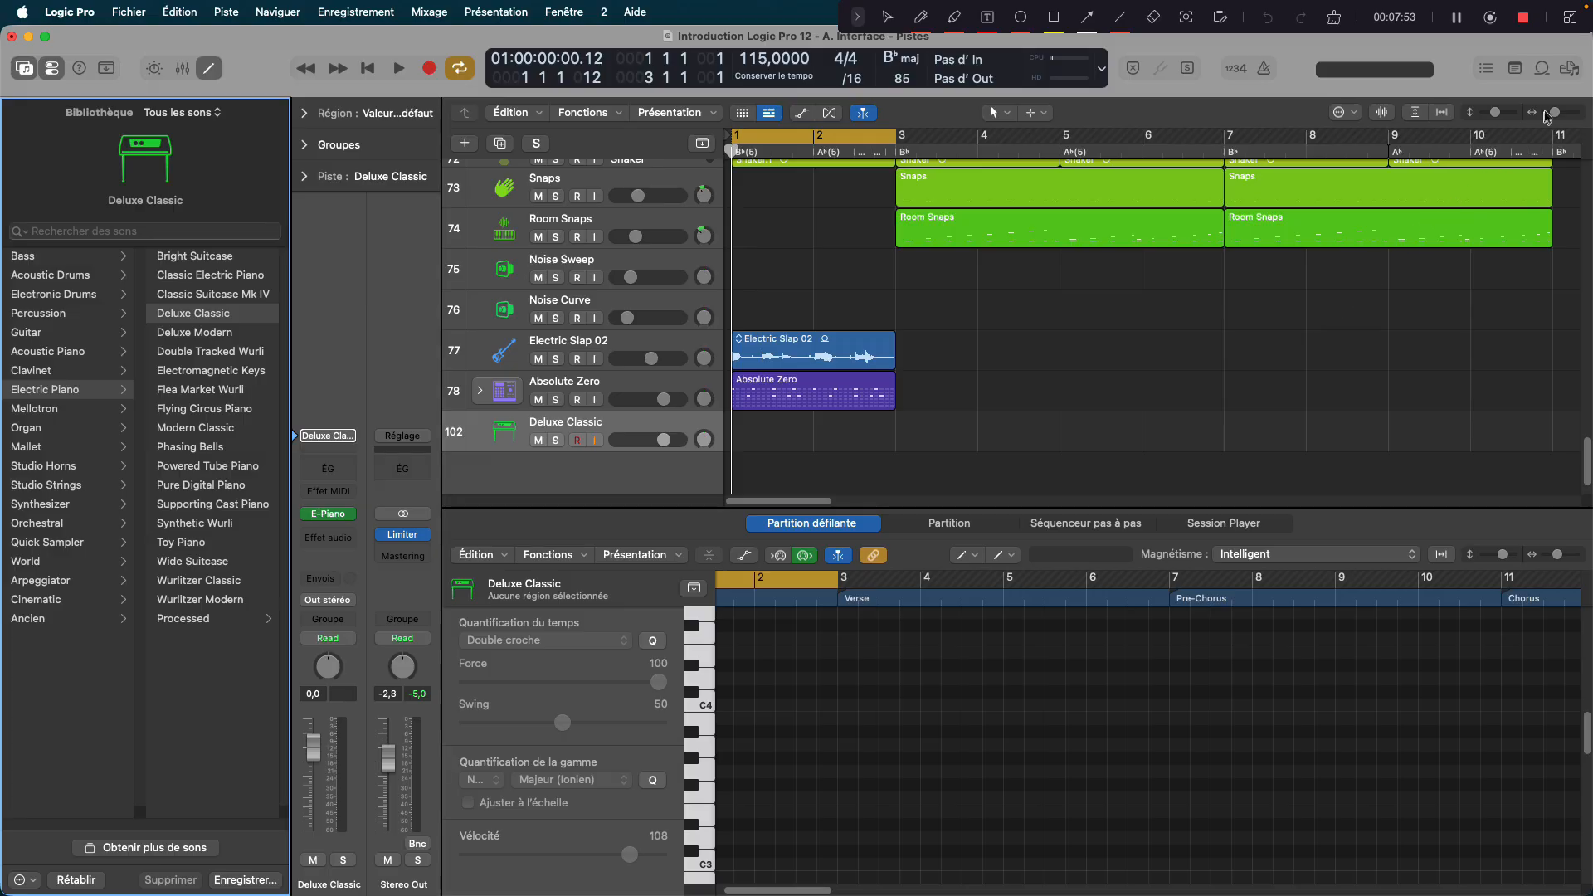
Step: Open the Apple Loops browser, restrict the loop types to MIDI loops, and look through the list
{"action": "left_click", "coordinate": [1543, 68]}
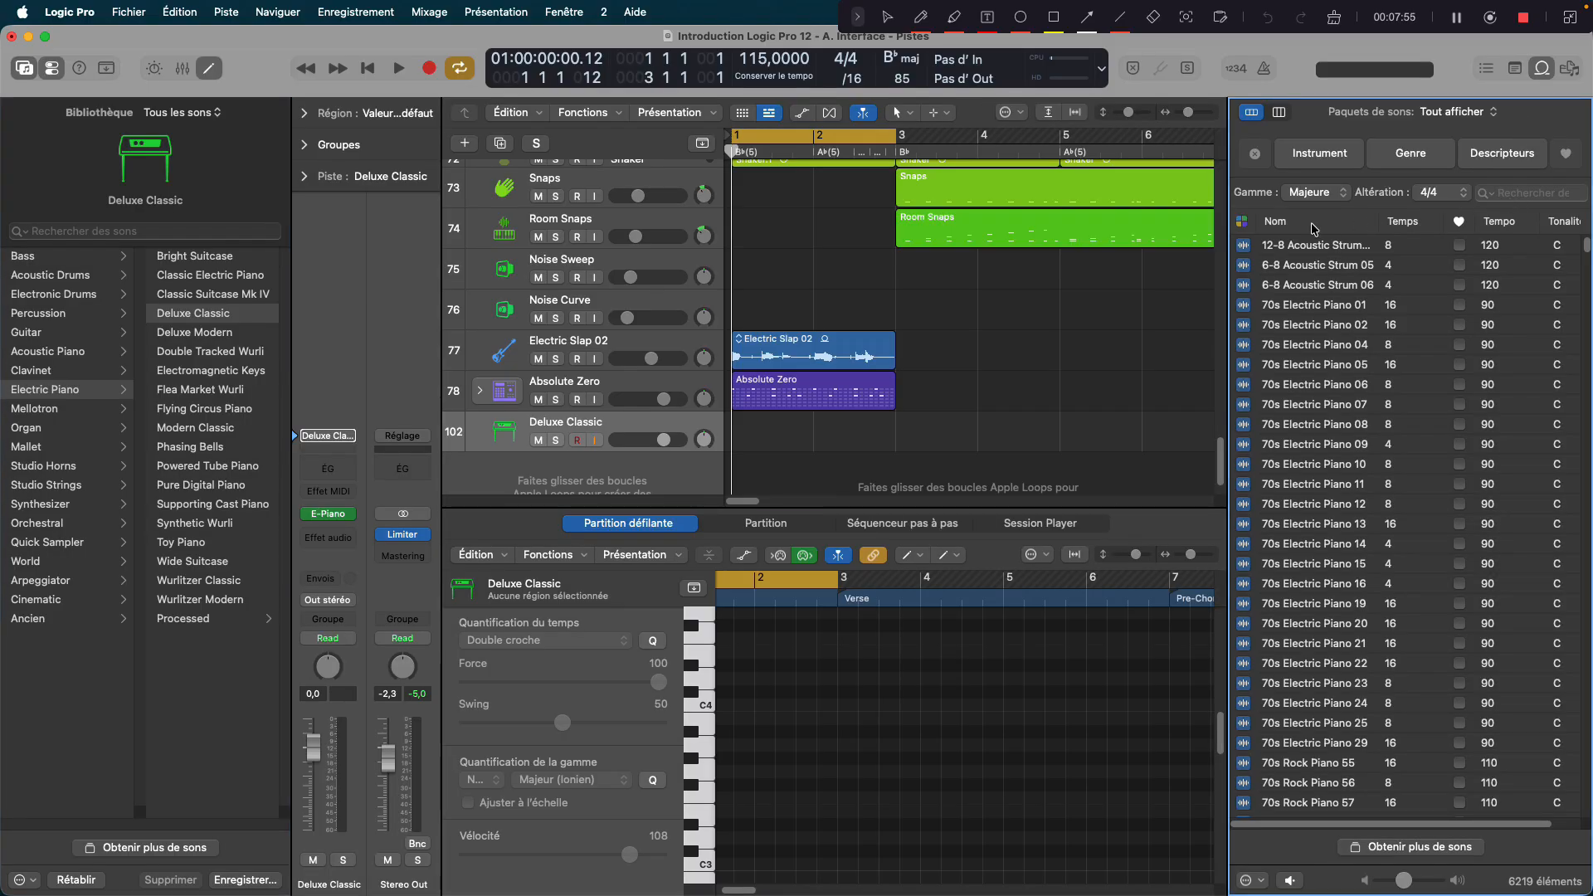
{"action": "left_click", "coordinate": [1242, 221]}
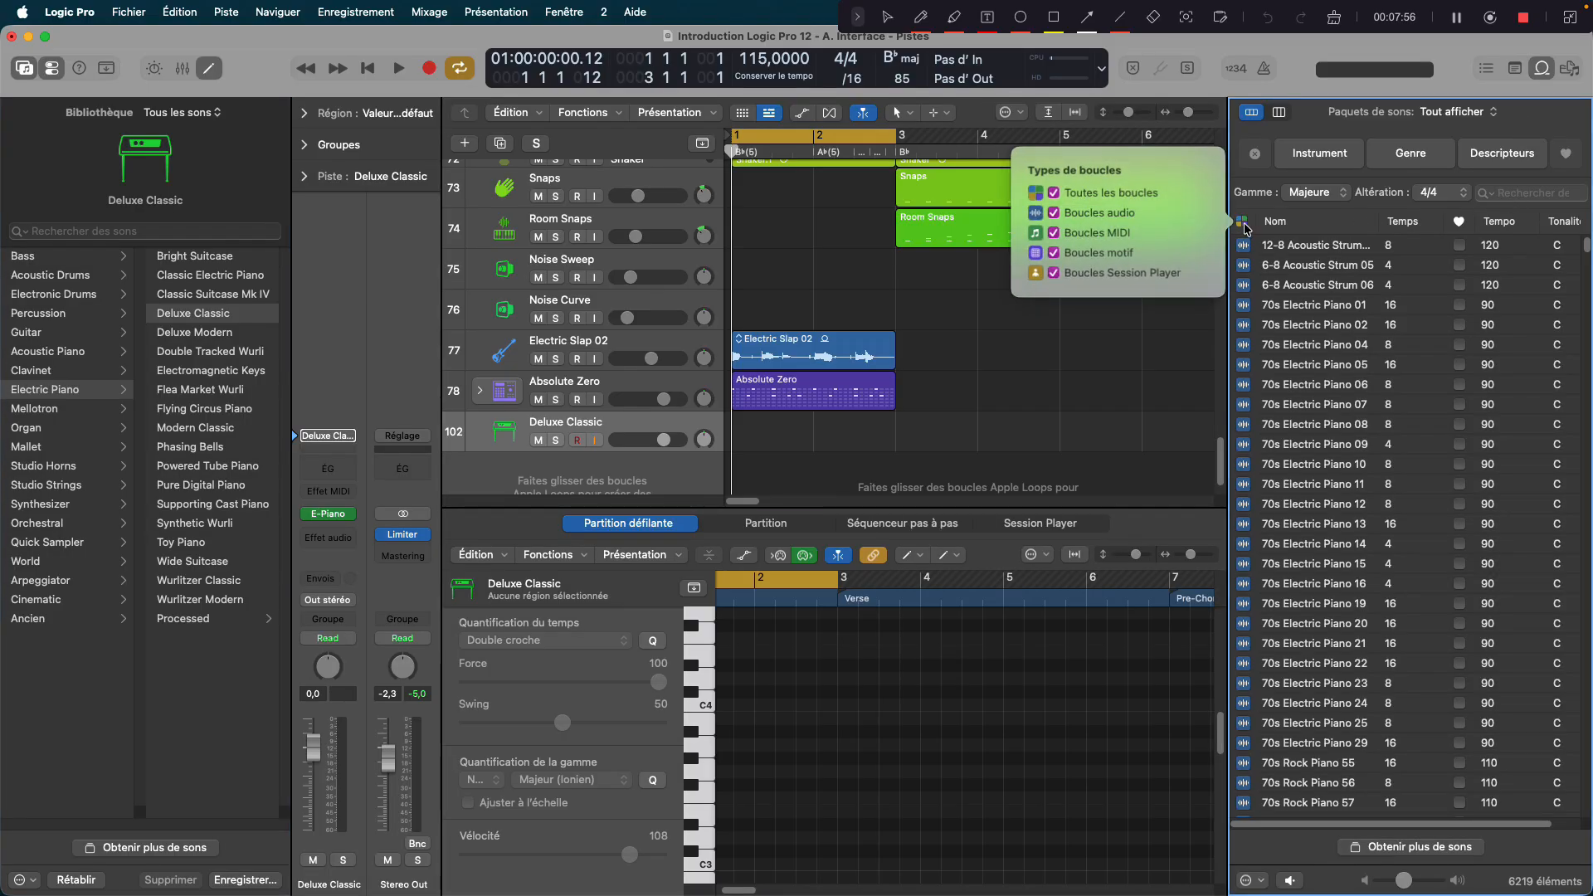
{"action": "left_click", "coordinate": [1099, 237]}
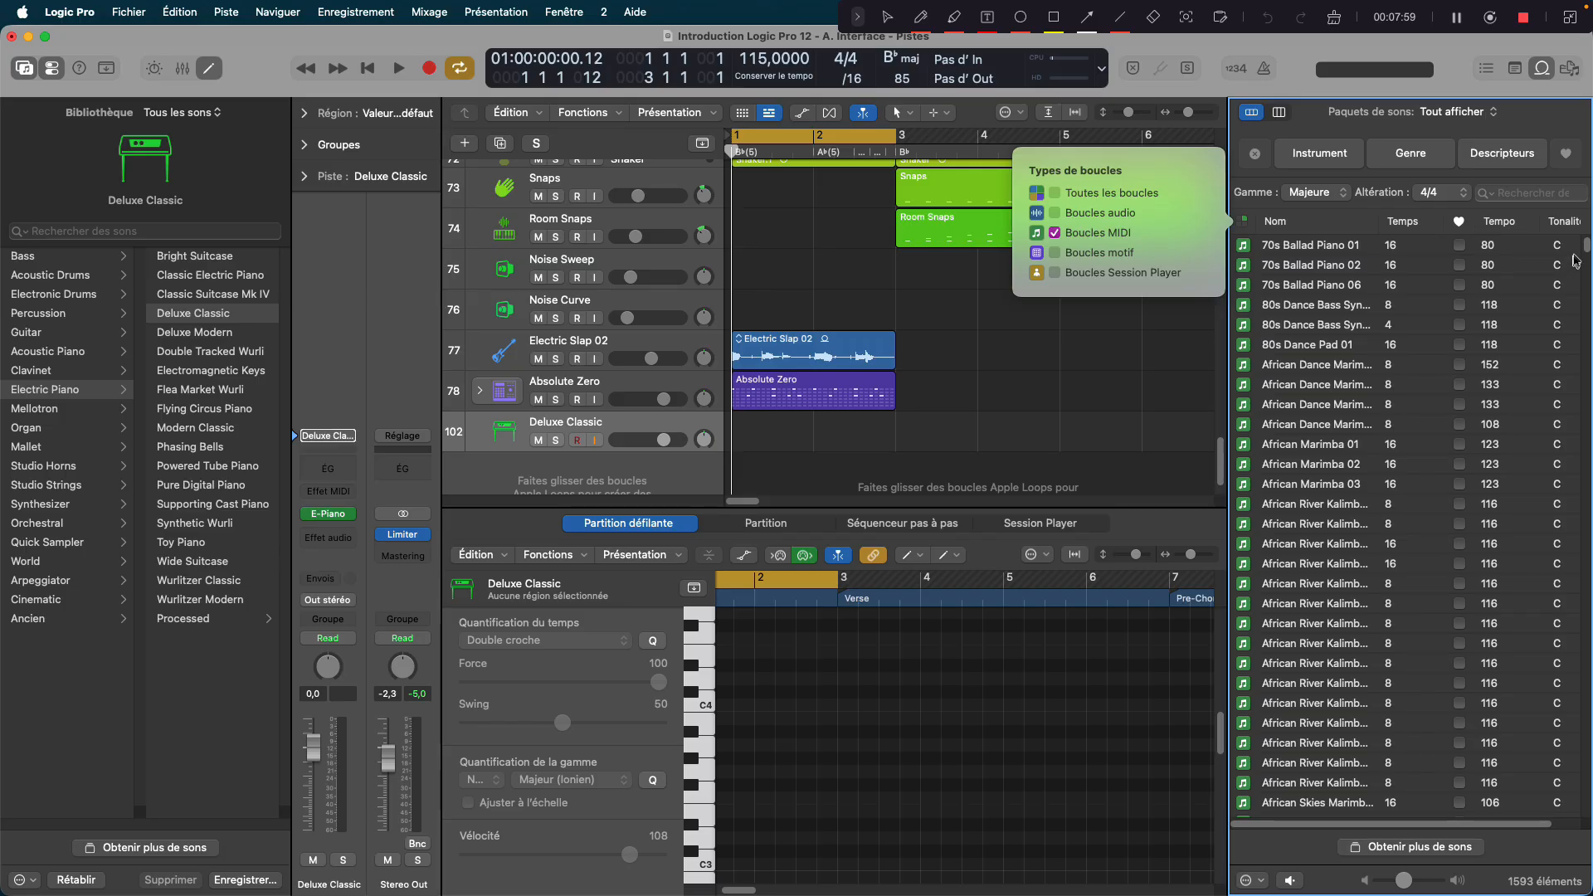
{"action": "scroll", "coordinate": [1581, 249], "scroll_direction": "down", "scroll_amount": 15}
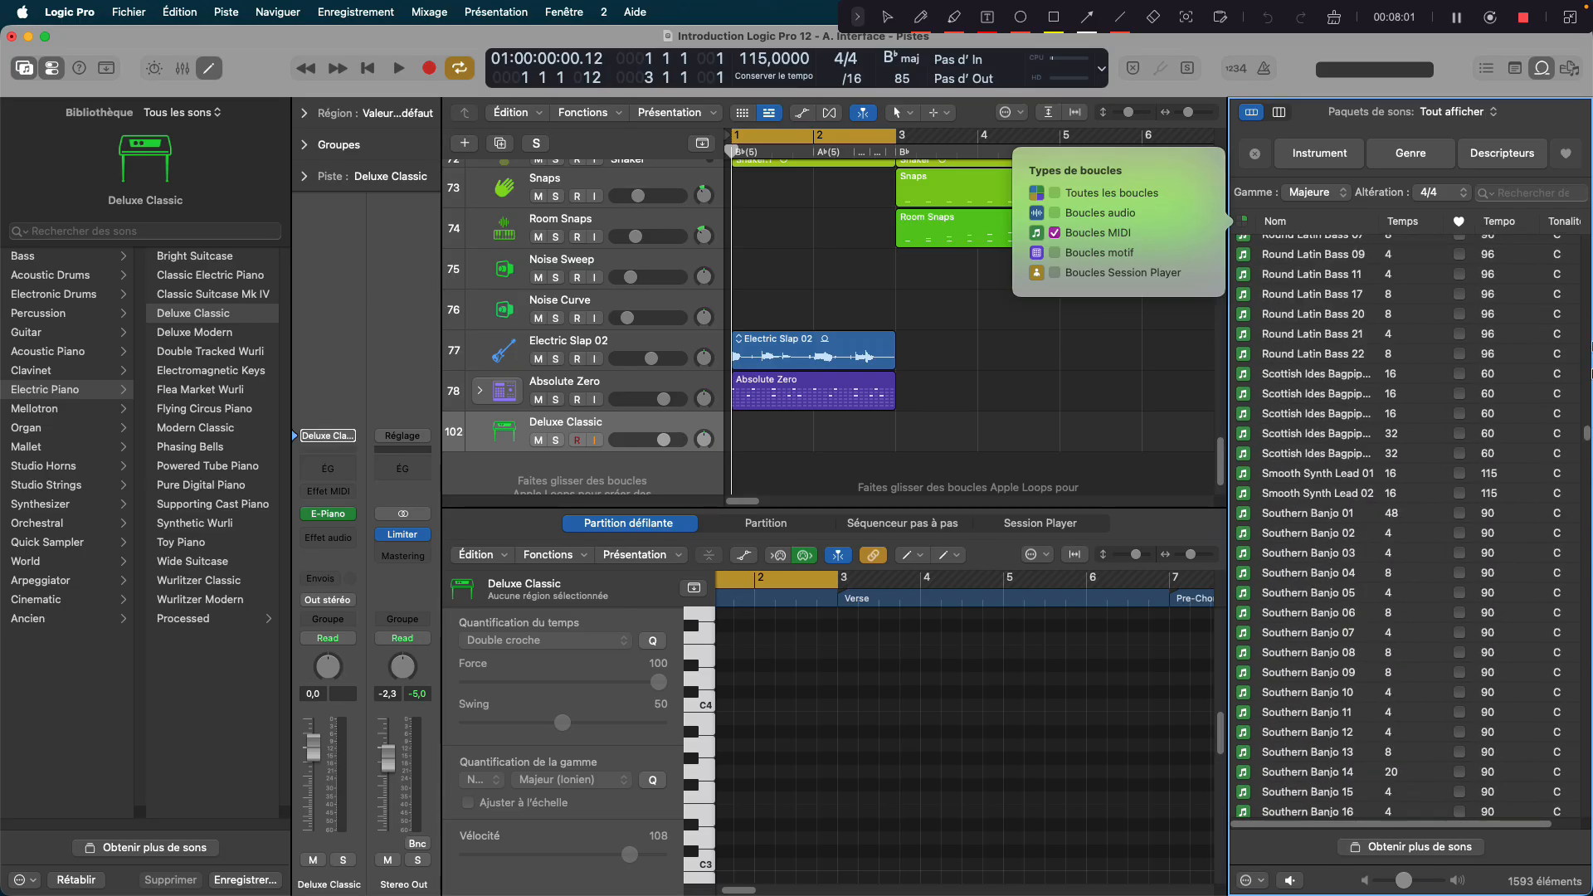
{"action": "scroll", "coordinate": [1567, 228], "scroll_direction": "up", "scroll_amount": 15}
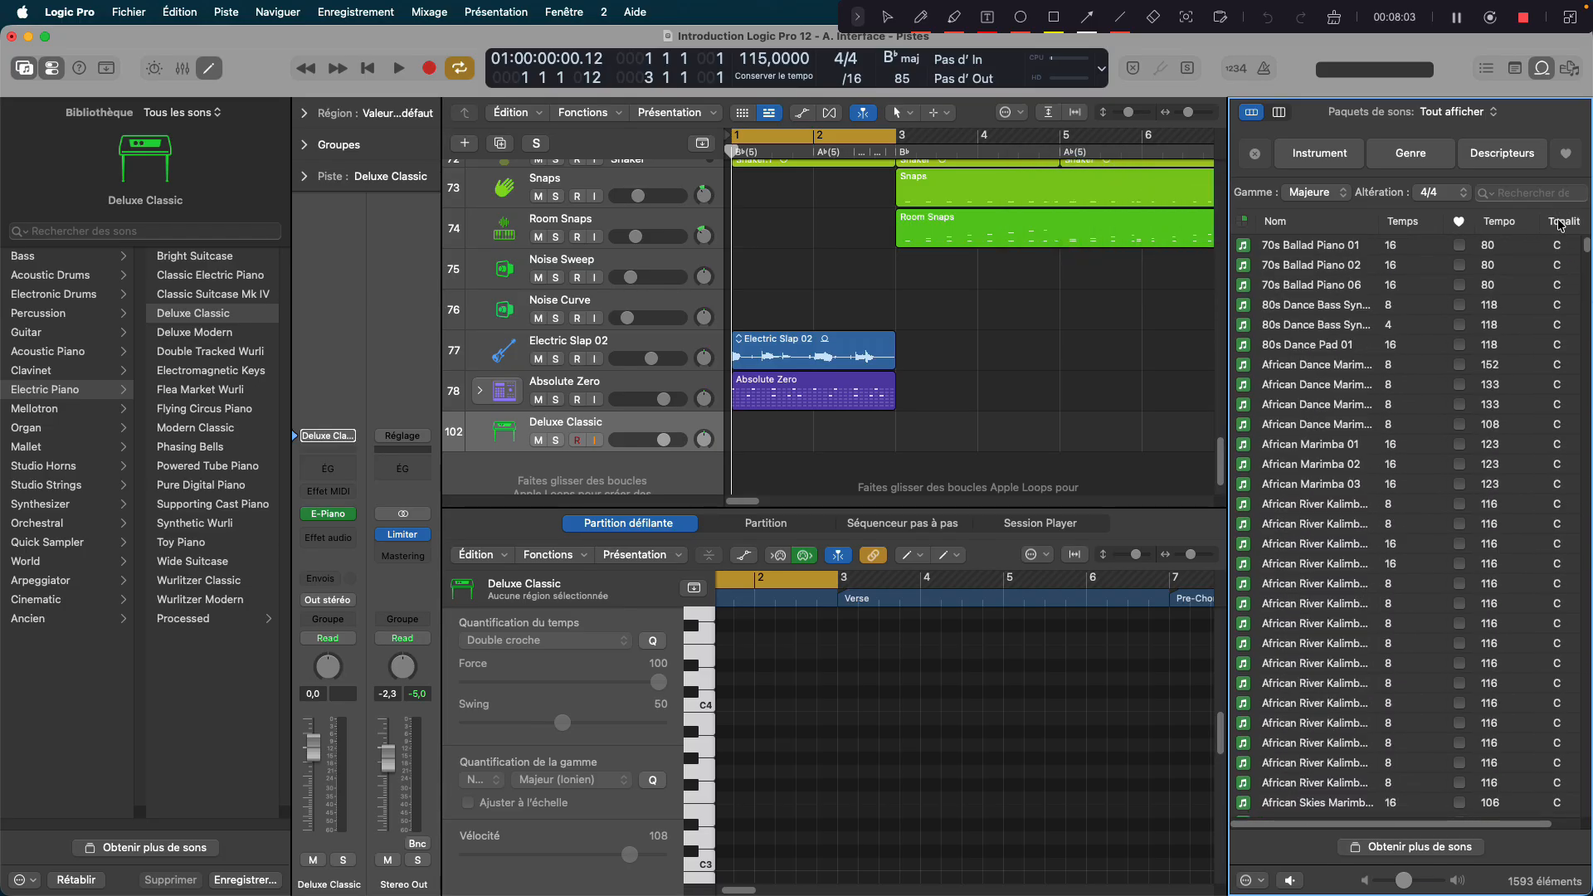
Step: Sort the MIDI loops by key and place the B♭ loop African Dance Marimba 12 at bar 1 of the new track
{"action": "left_click", "coordinate": [1567, 222]}
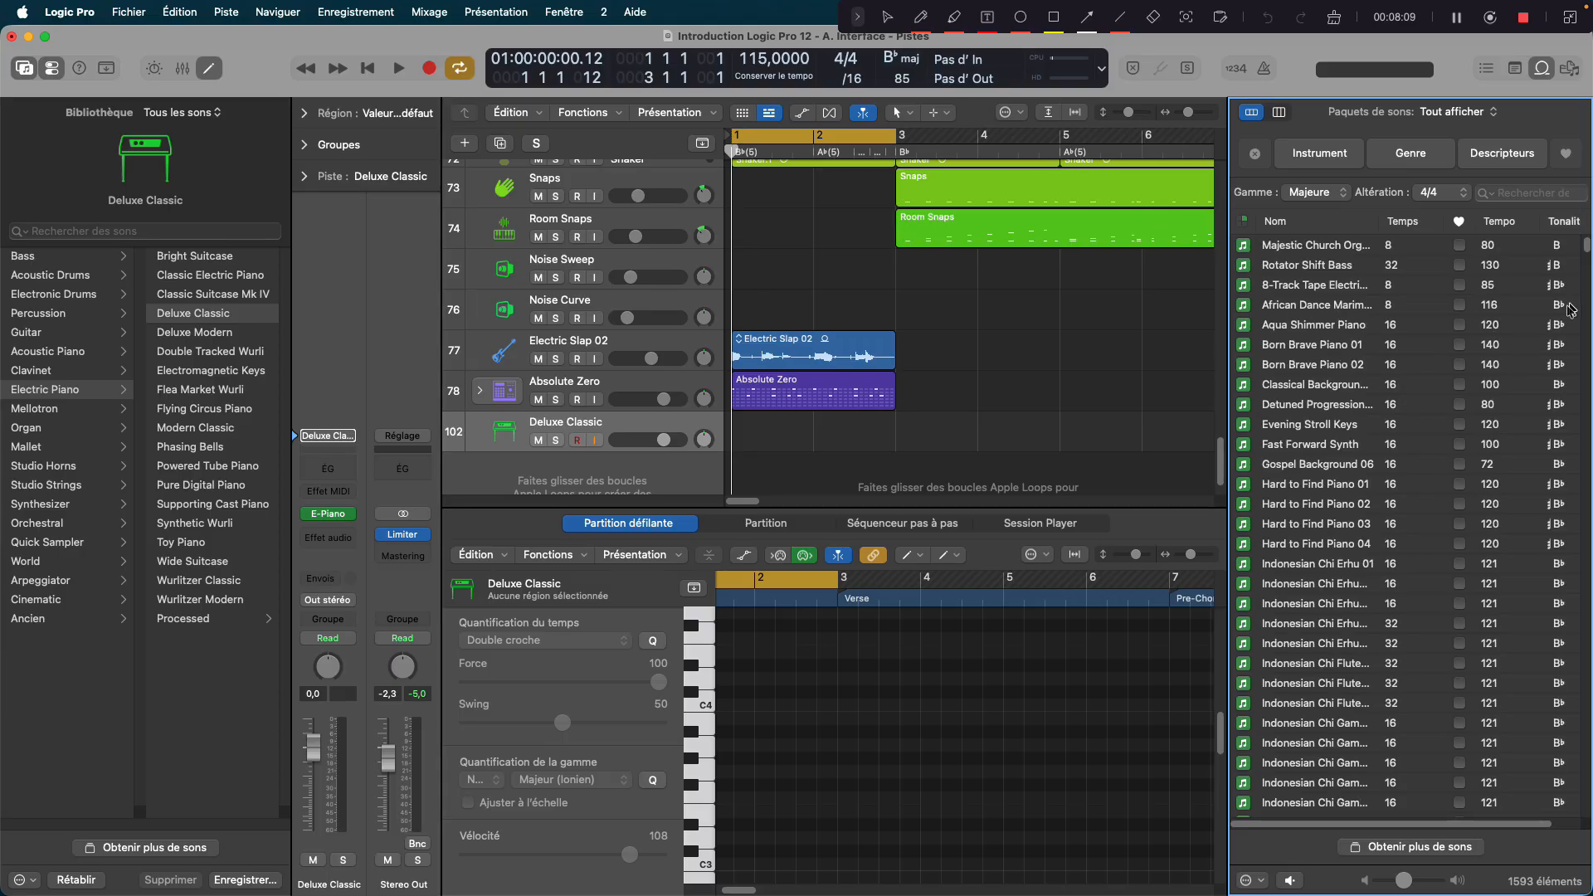
{"action": "left_click", "coordinate": [1303, 307]}
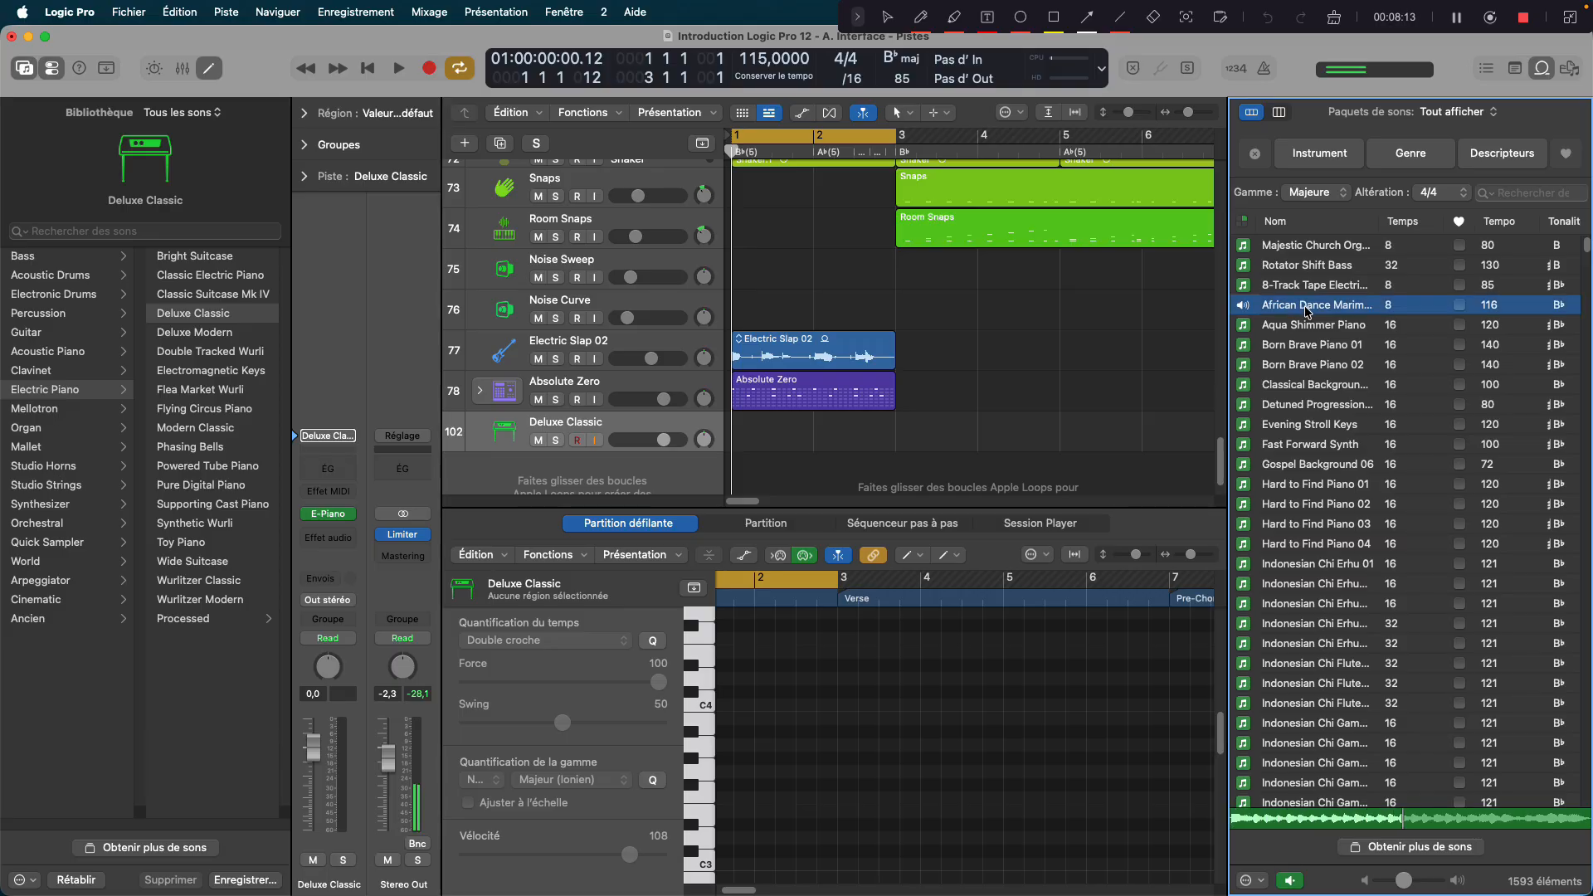
{"action": "left_click_drag", "start_coordinate": [1305, 312], "coordinate": [763, 446]}
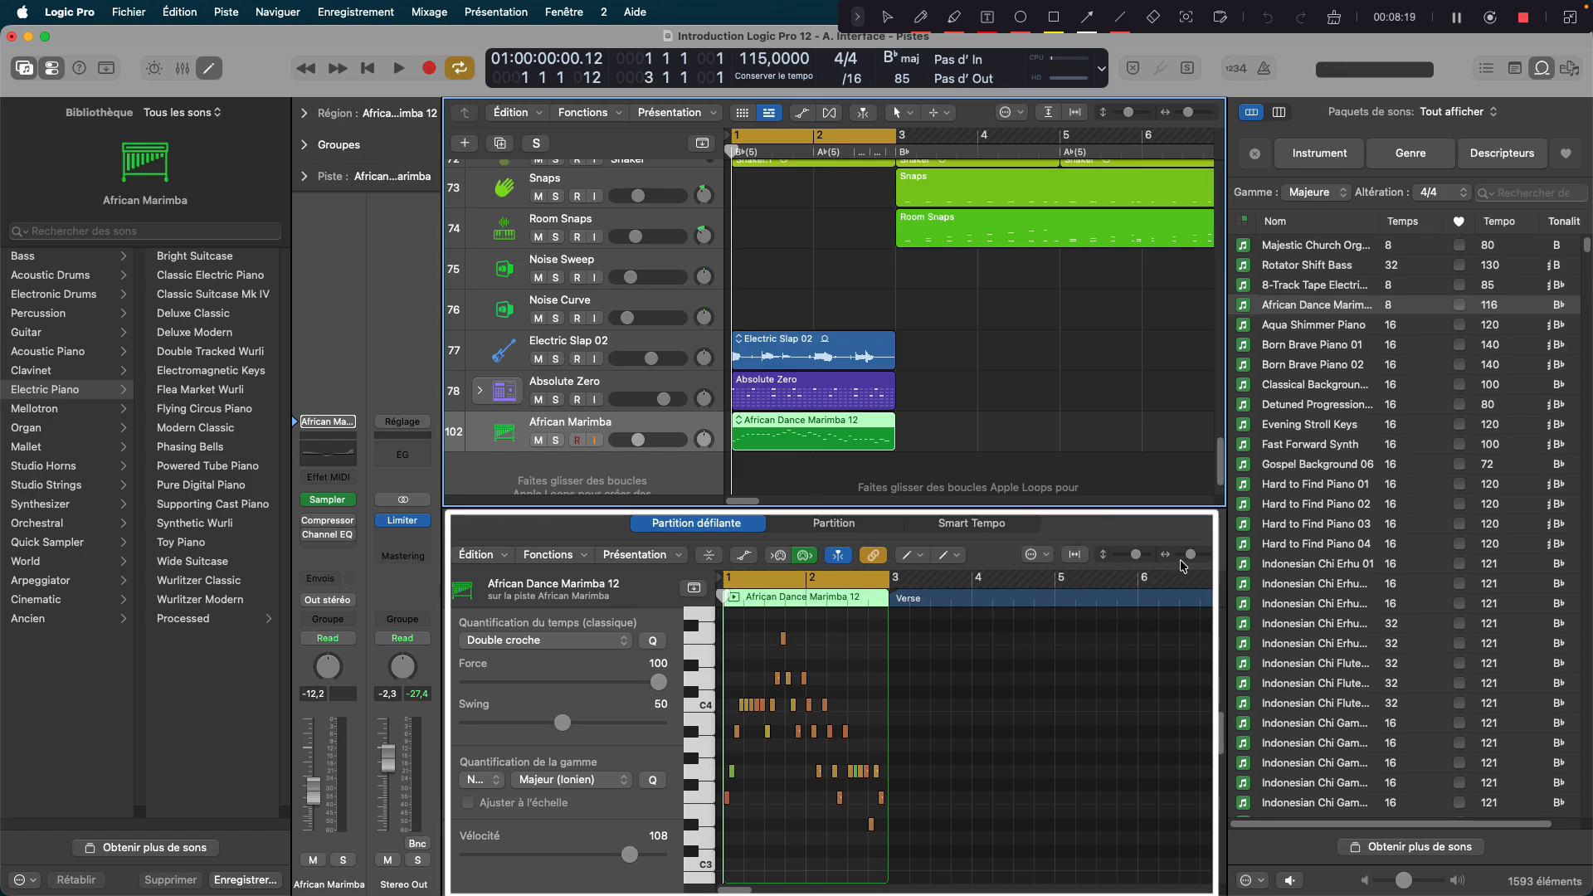
Step: Audition several pitches of the African Dance Marimba 12 region from the piano roll's keyboard to relate them to its notes
{"action": "left_click_drag", "start_coordinate": [1192, 558], "coordinate": [1198, 559]}
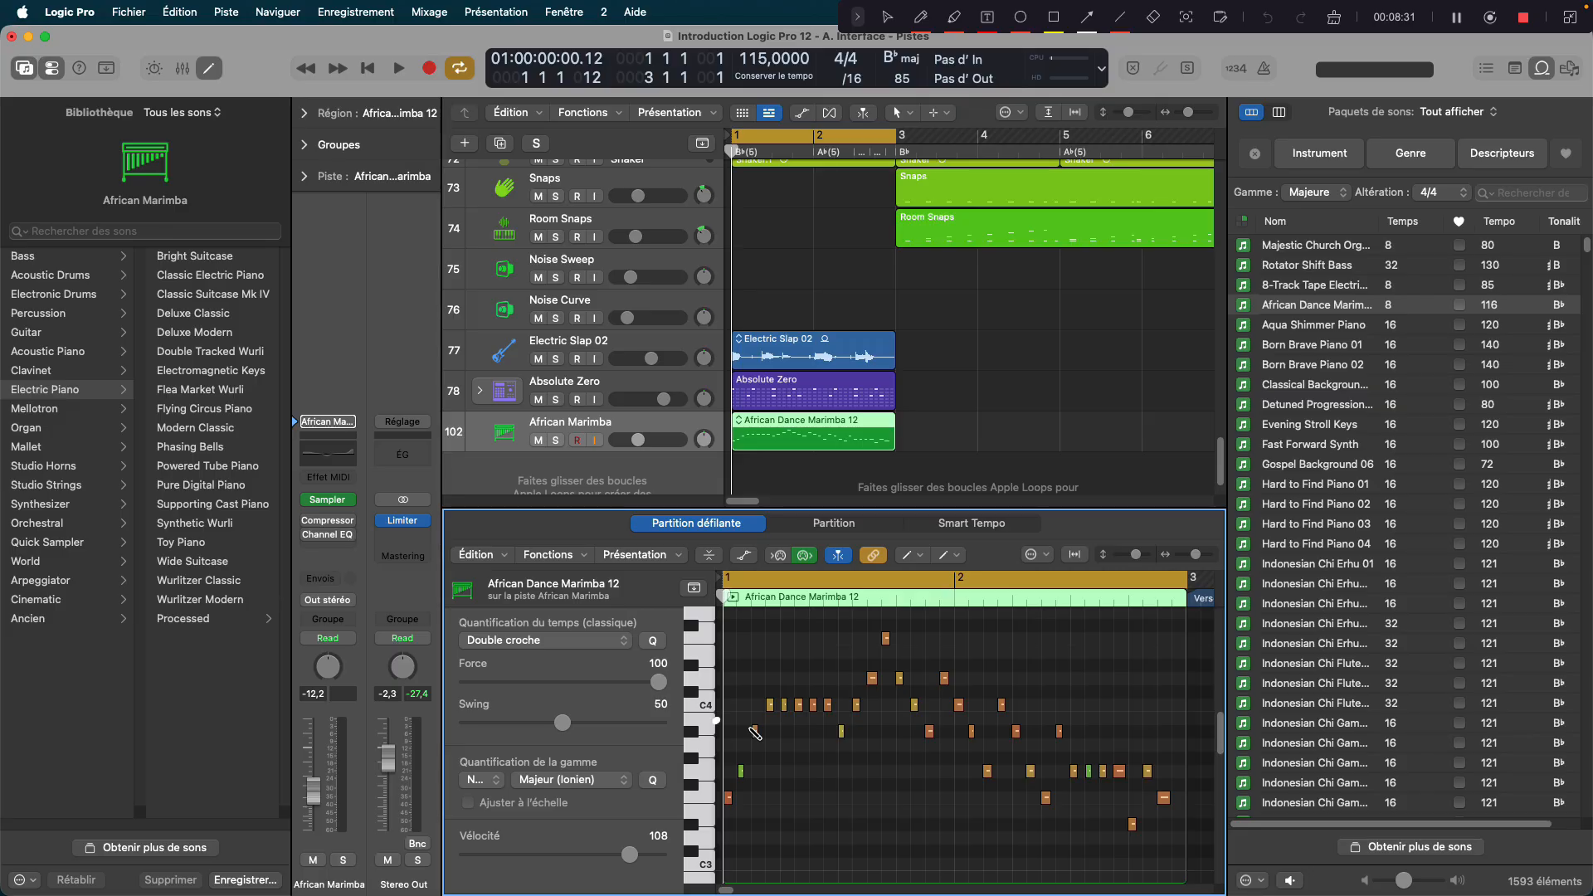
{"action": "left_click", "coordinate": [708, 719]}
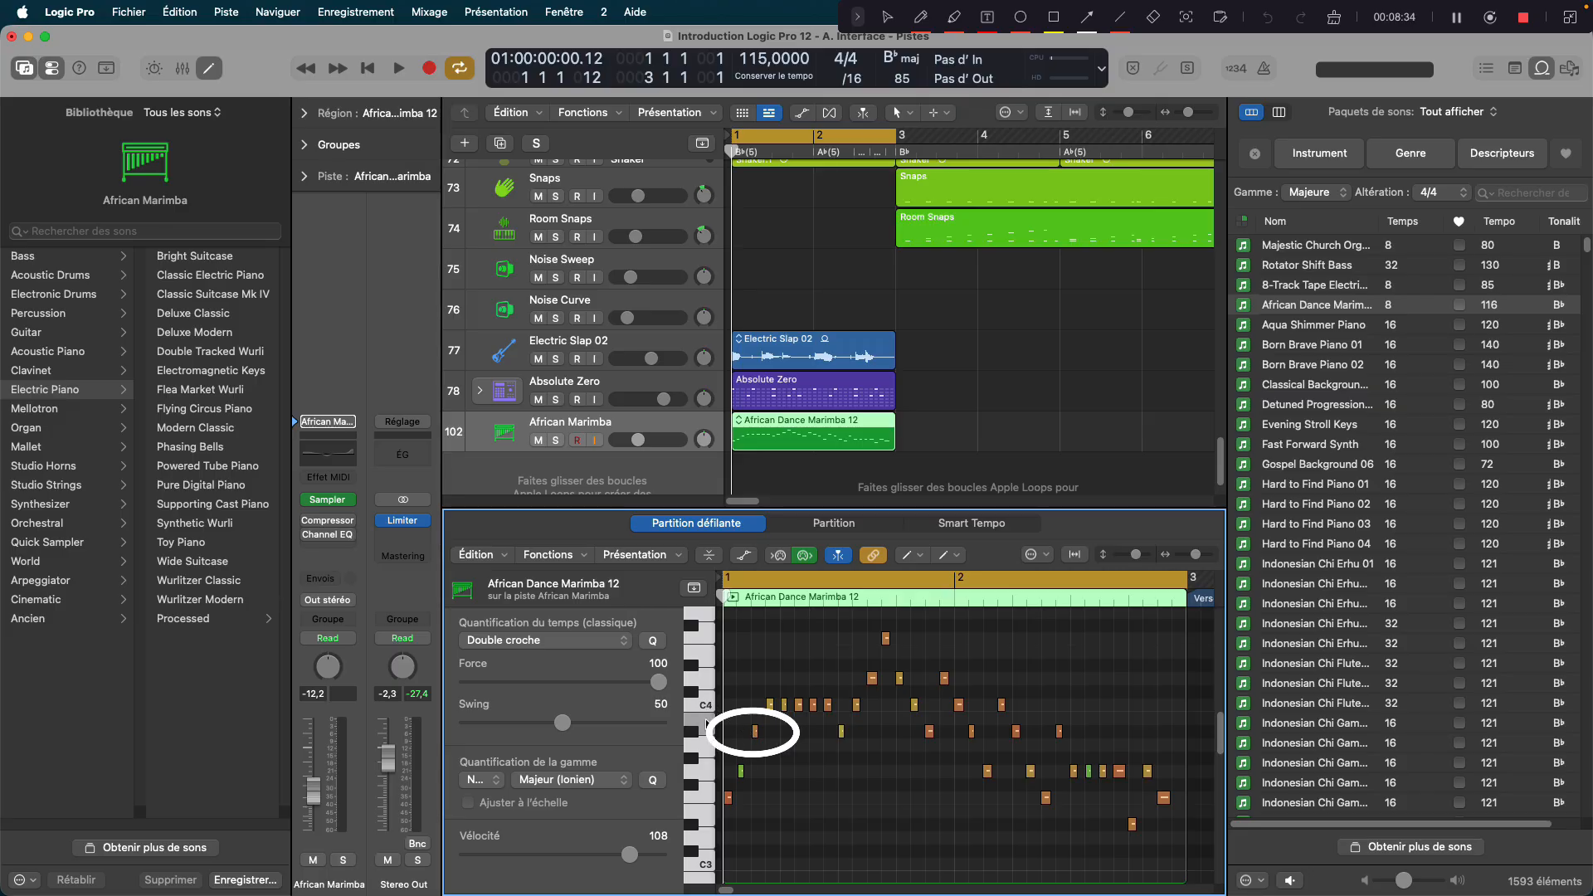
{"action": "left_click", "coordinate": [709, 773]}
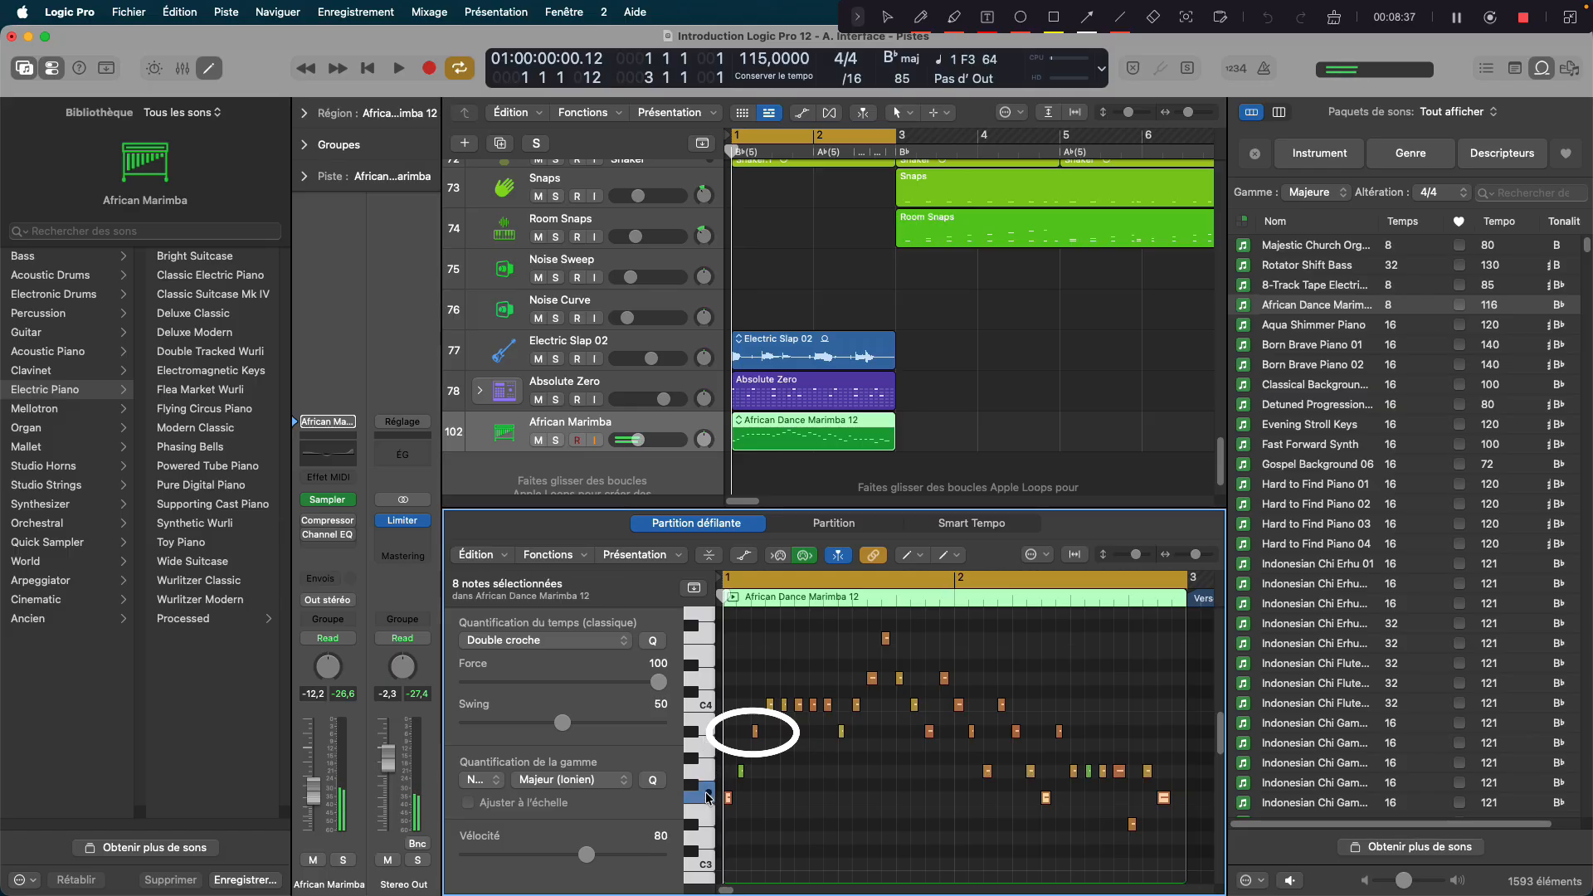
{"action": "left_click", "coordinate": [709, 650]}
{"action": "left_click", "coordinate": [709, 633]}
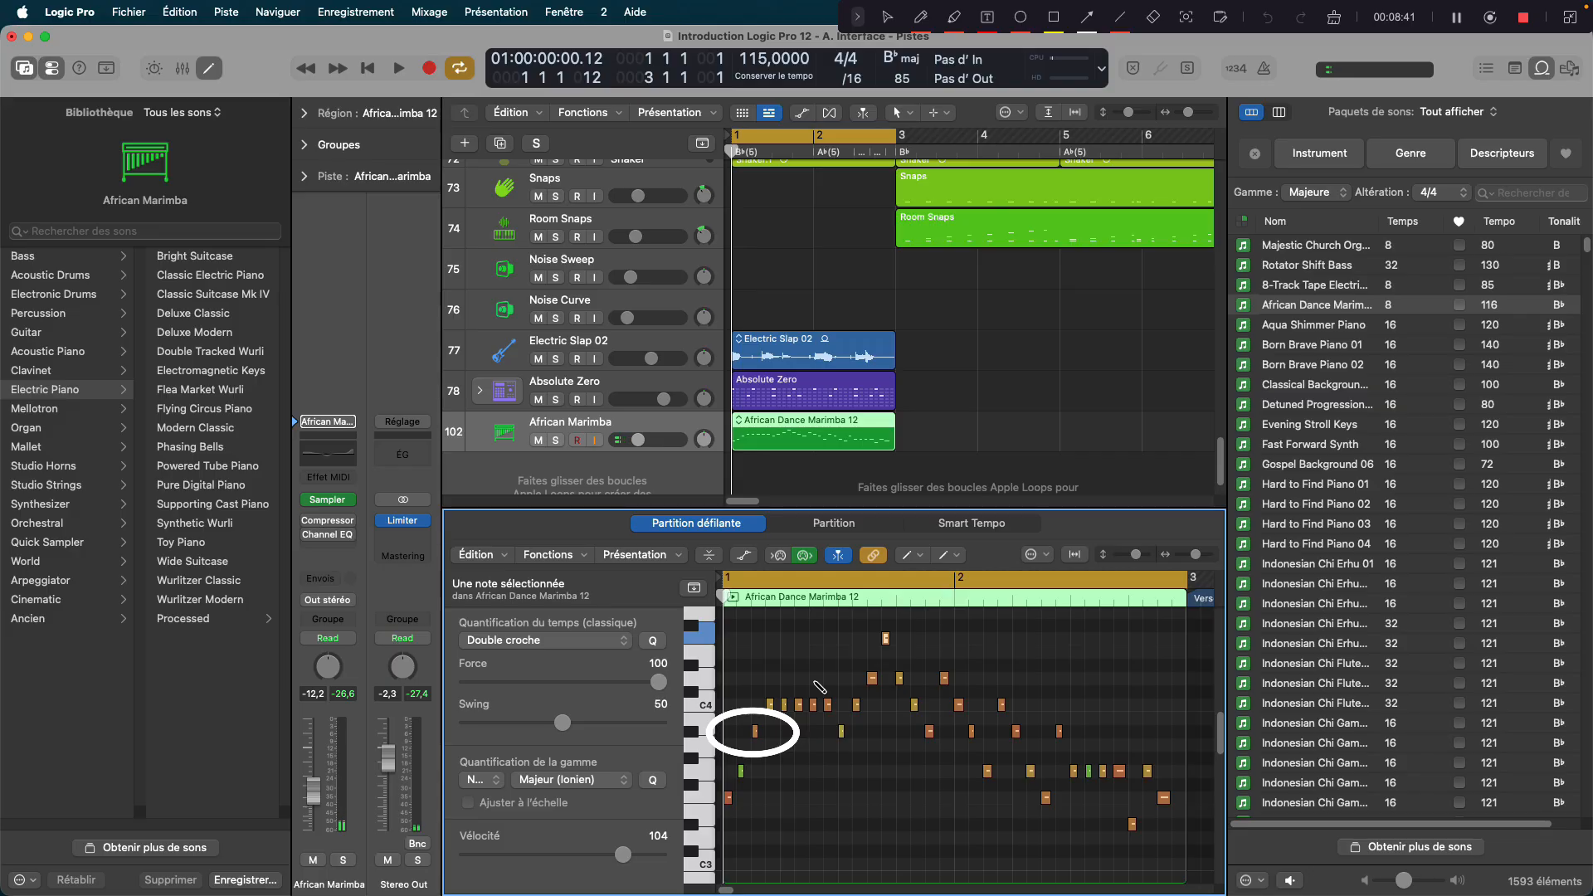
Step: Switch the piano roll to the Pointer tool and select each of the first two notes to check its velocity
{"action": "left_click", "coordinate": [910, 555]}
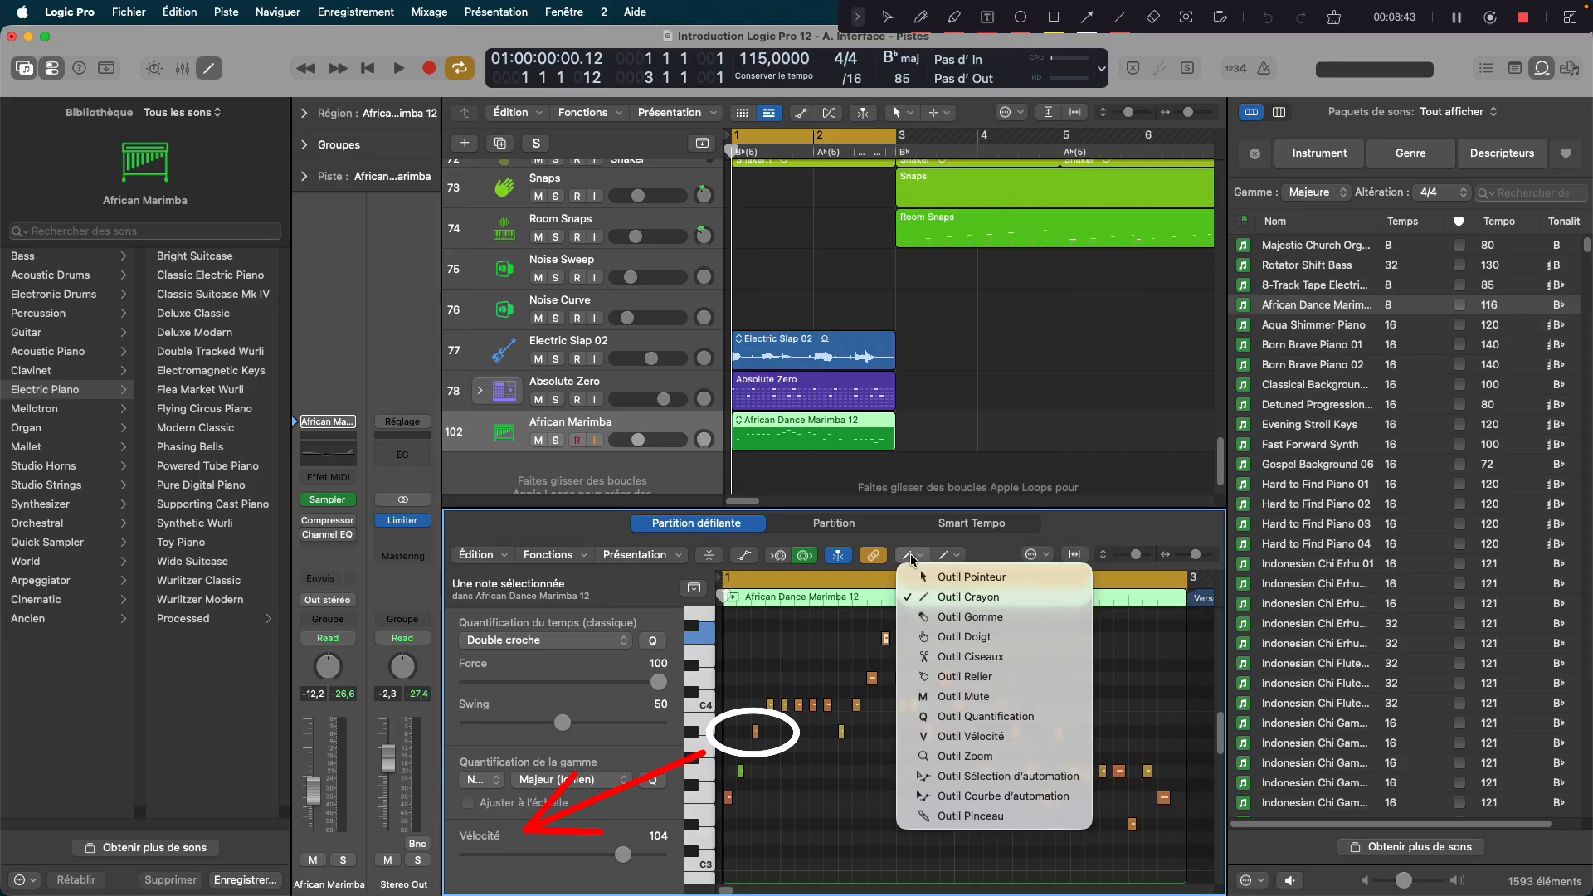
{"action": "left_click", "coordinate": [924, 578]}
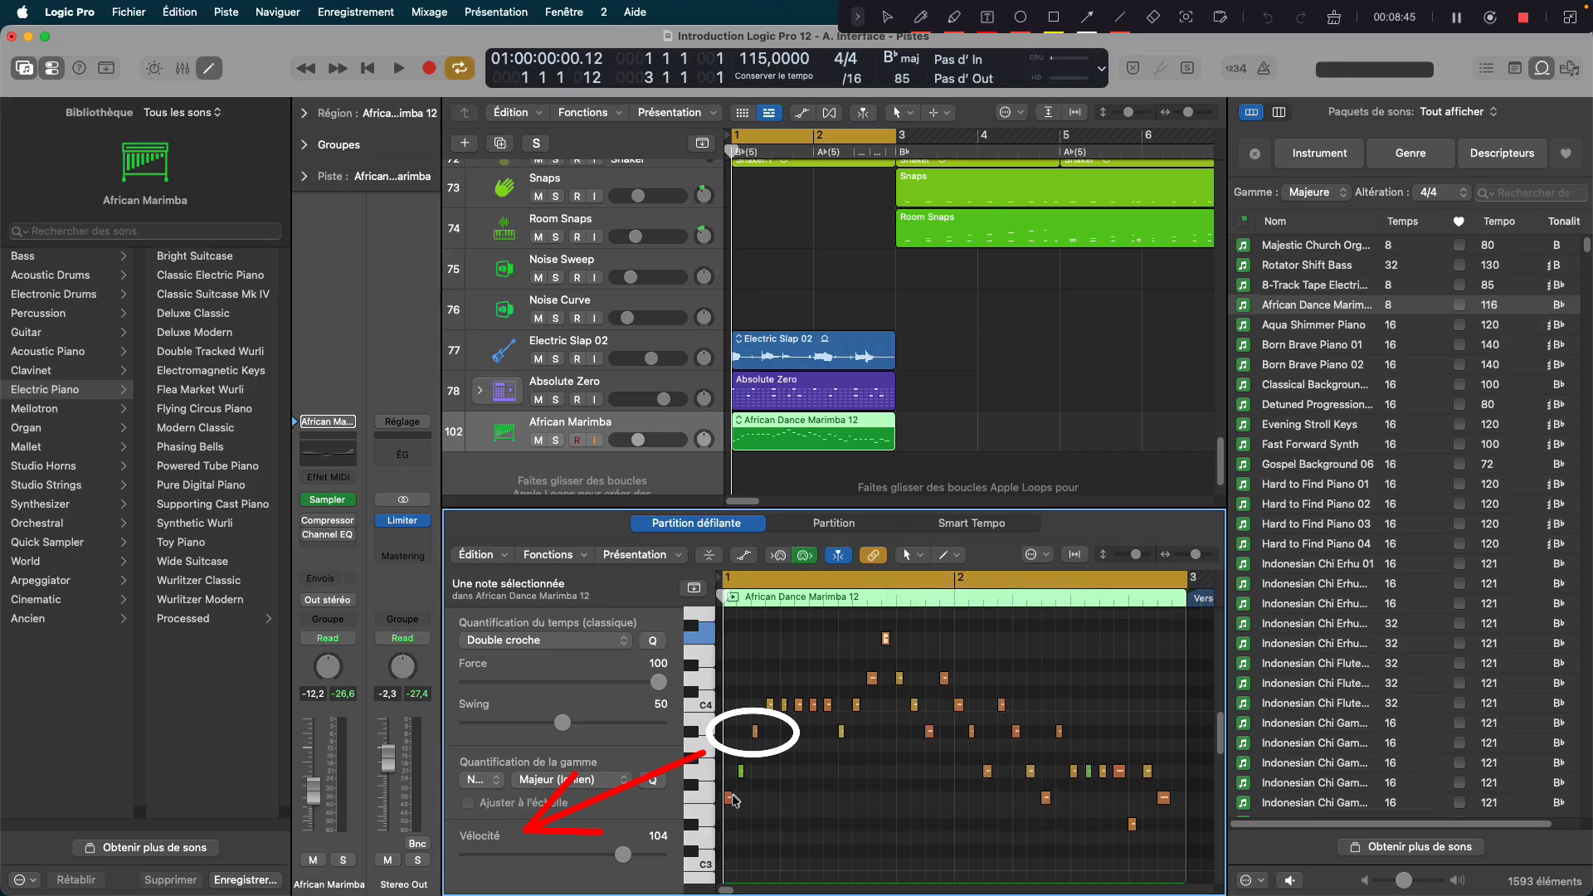
{"action": "left_click", "coordinate": [729, 800]}
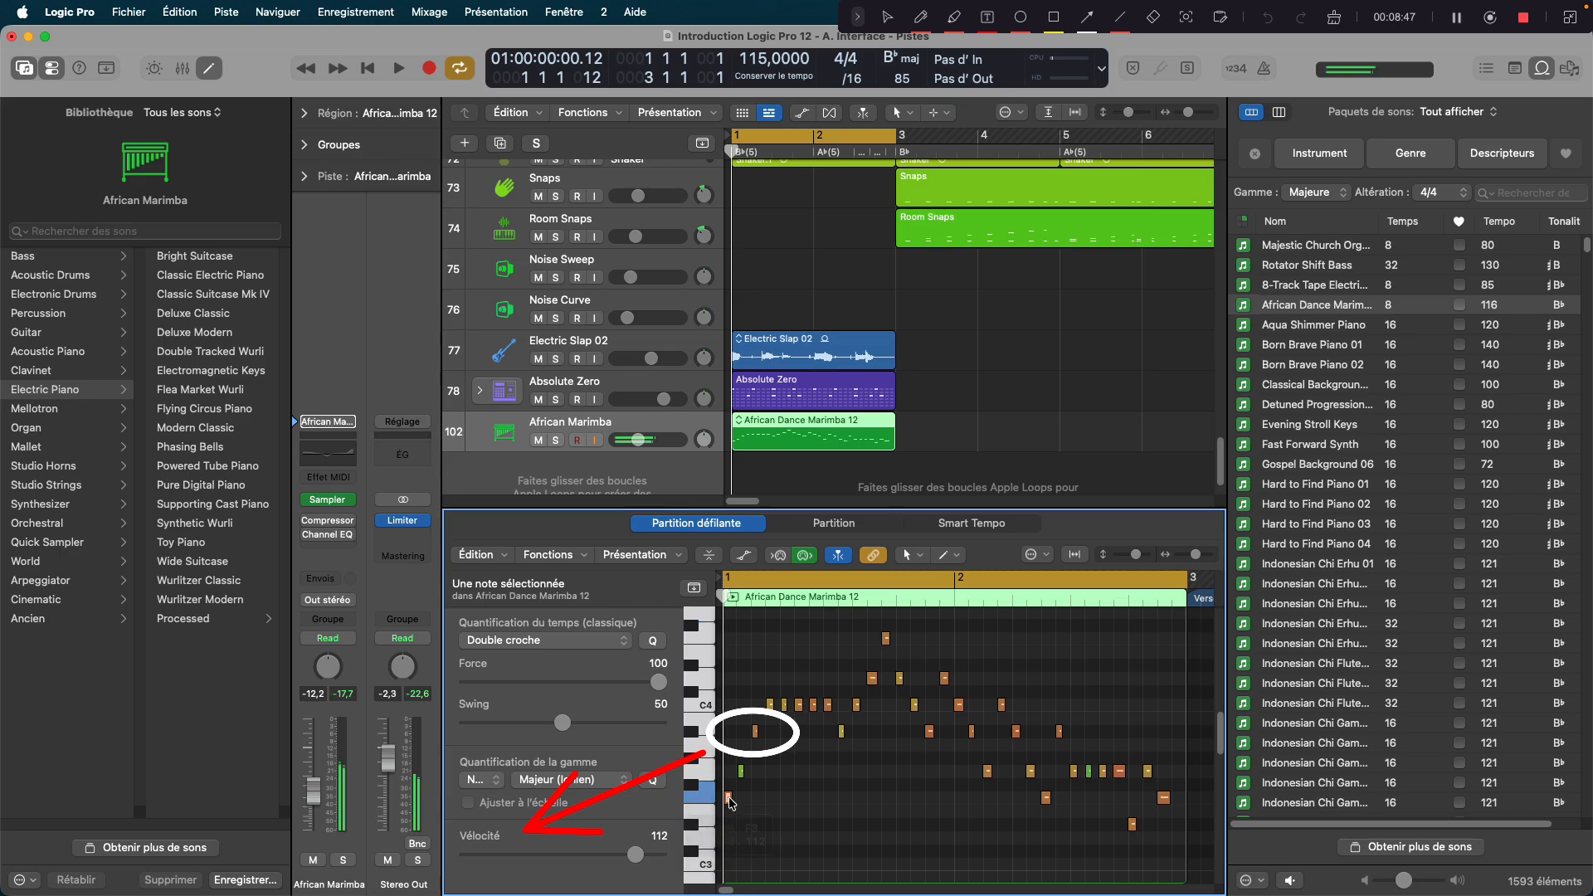
{"action": "mouse_move", "coordinate": [729, 800]}
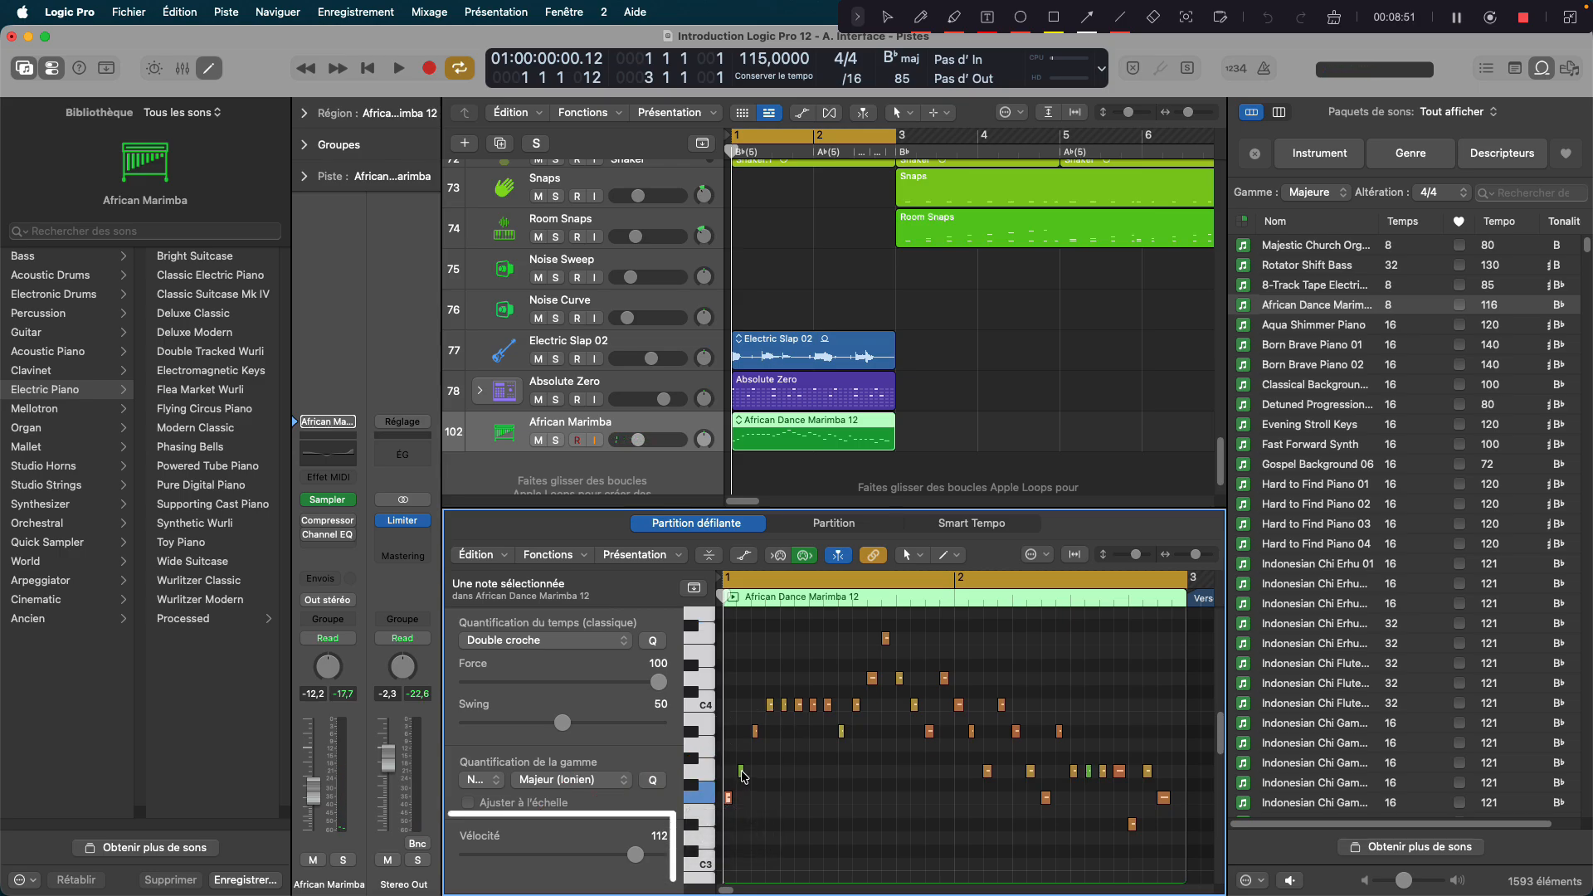
{"action": "left_click", "coordinate": [742, 773]}
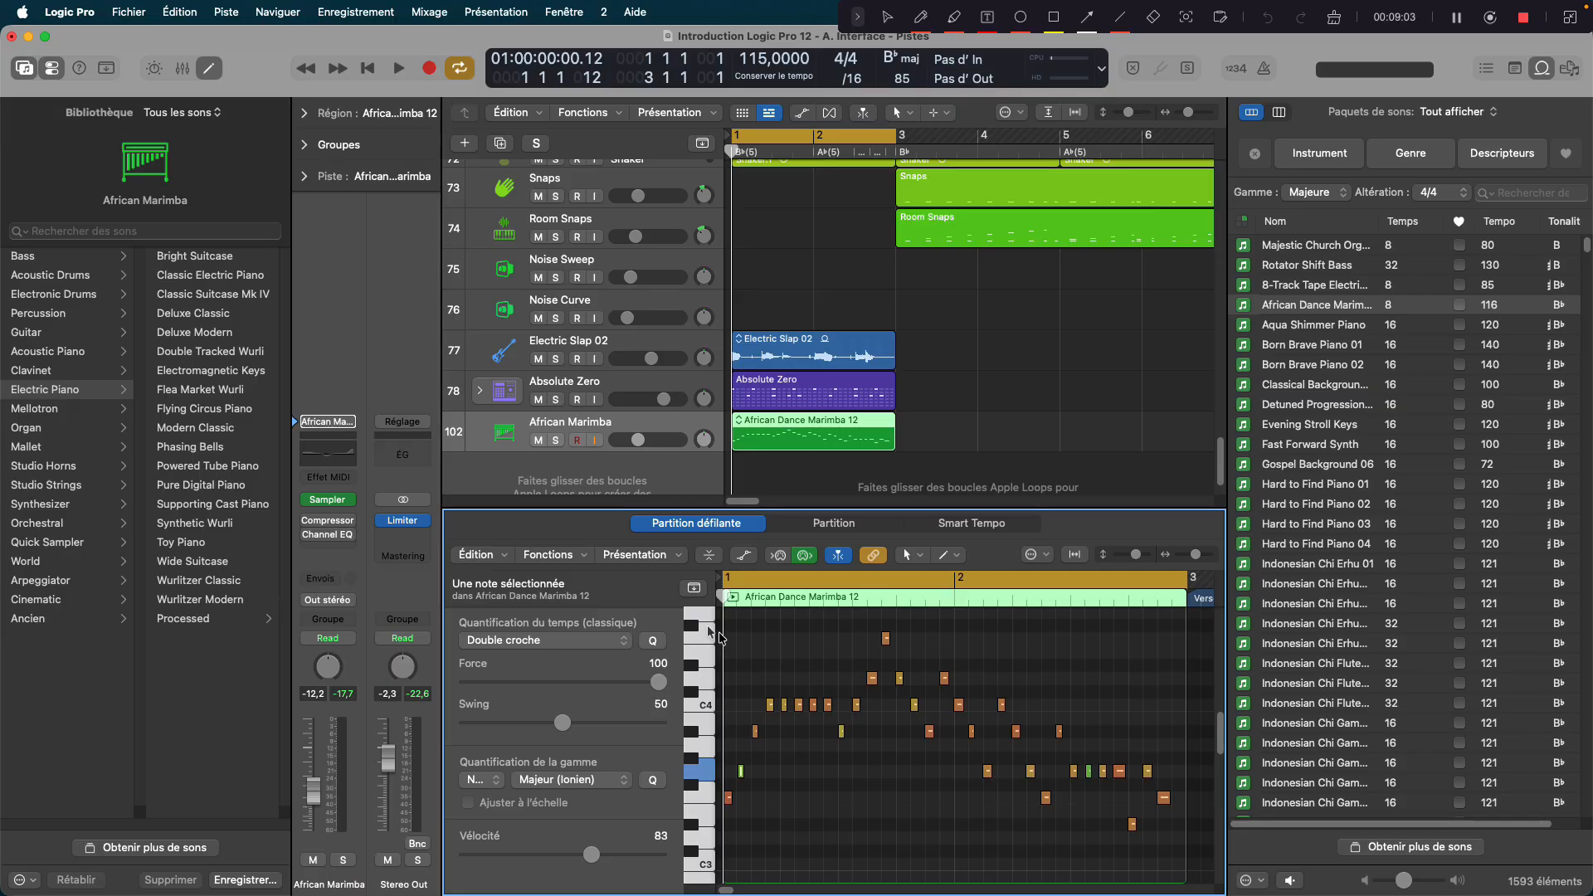
Step: Solo the African Marimba track, listen to it alone, and stop playback
{"action": "left_click", "coordinate": [556, 441]}
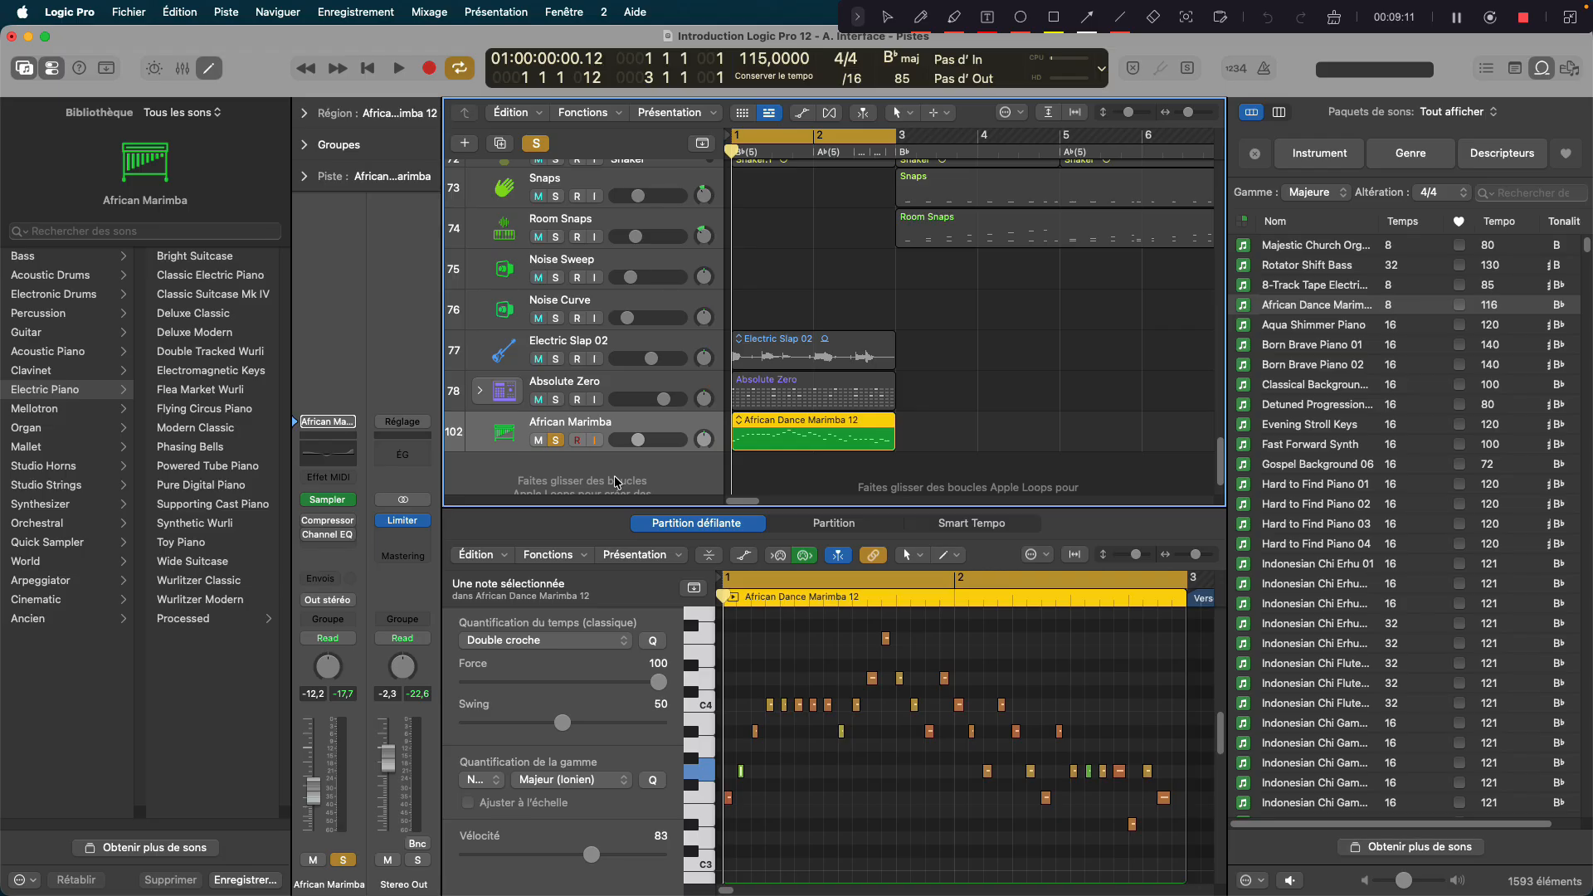
{"action": "key", "text": "space"}
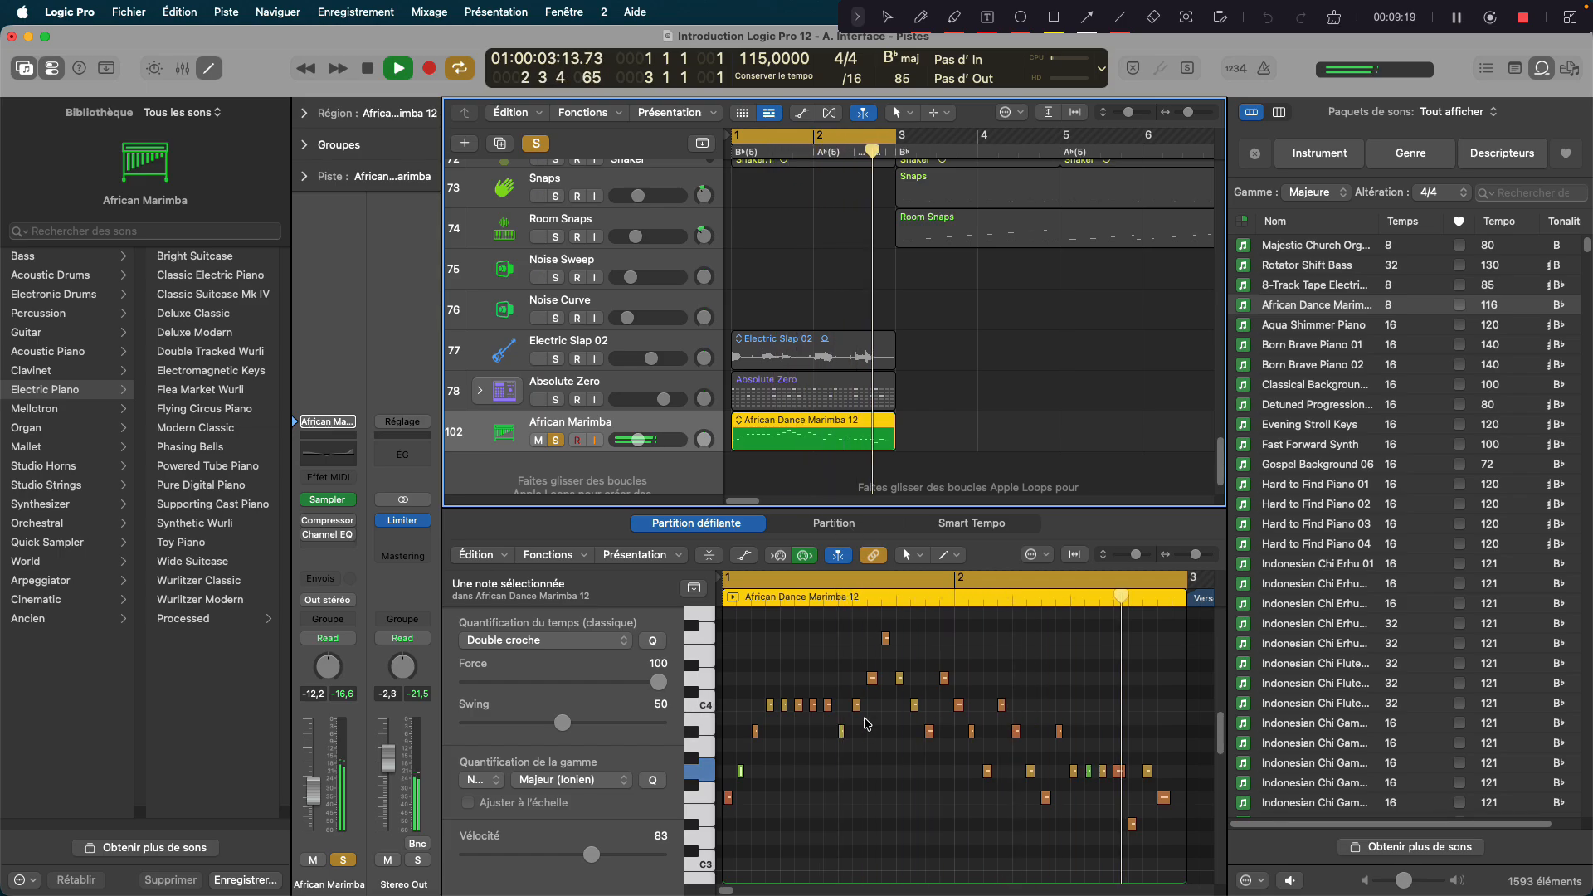
{"action": "key", "text": "space"}
Step: Select the notes across the middle of the marimba region, set their velocity to 27, and play the result
{"action": "left_click_drag", "start_coordinate": [823, 621], "coordinate": [1083, 859]}
{"action": "left_click_drag", "start_coordinate": [608, 859], "coordinate": [509, 856]}
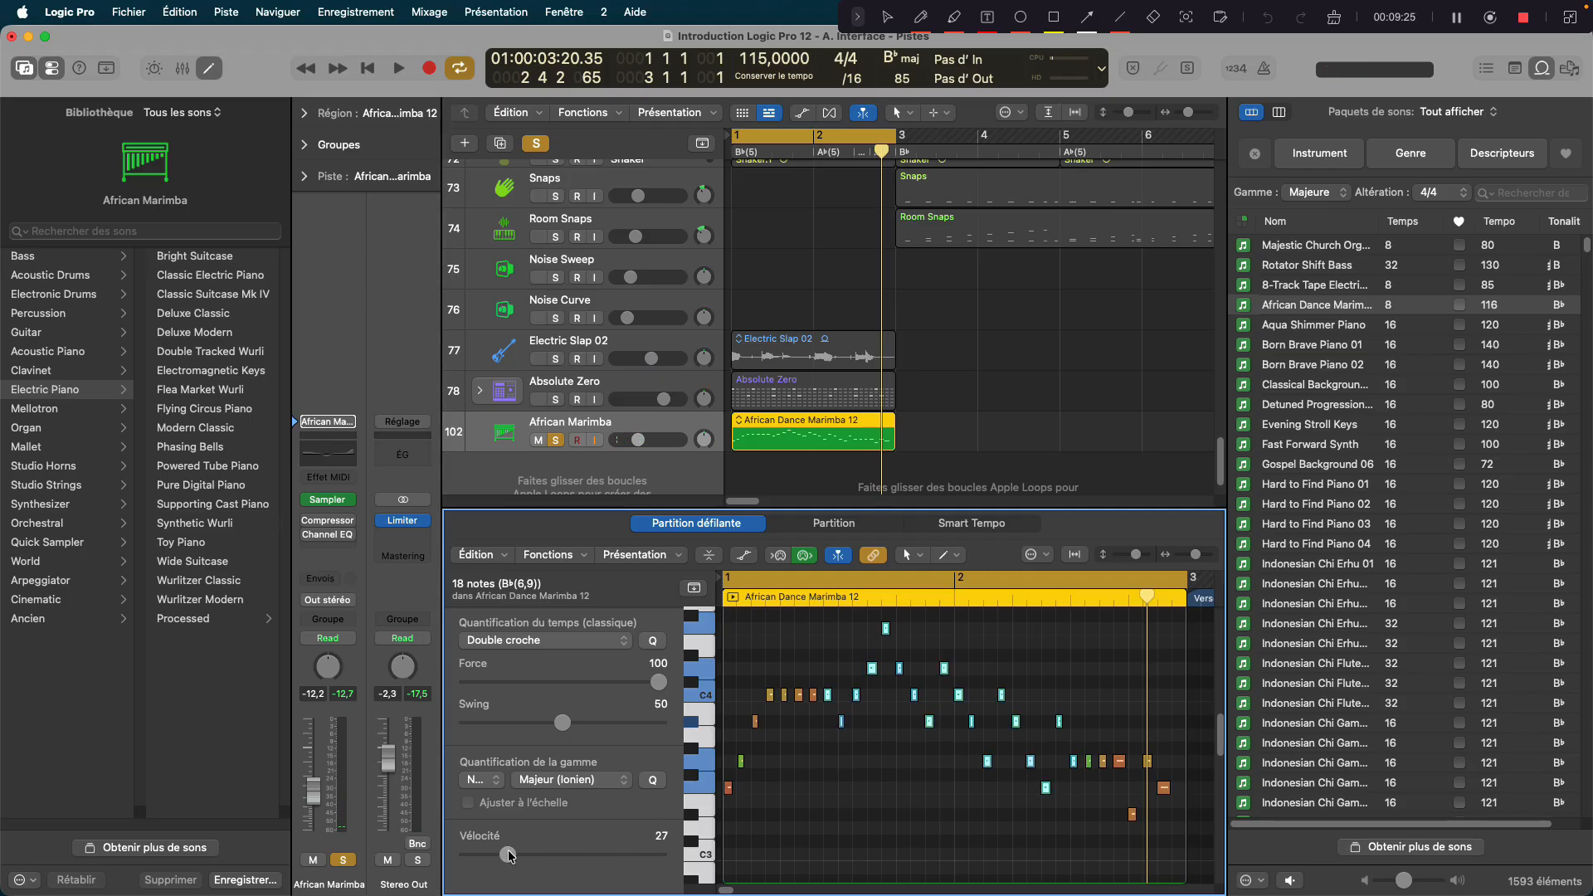
{"action": "key", "text": "space"}
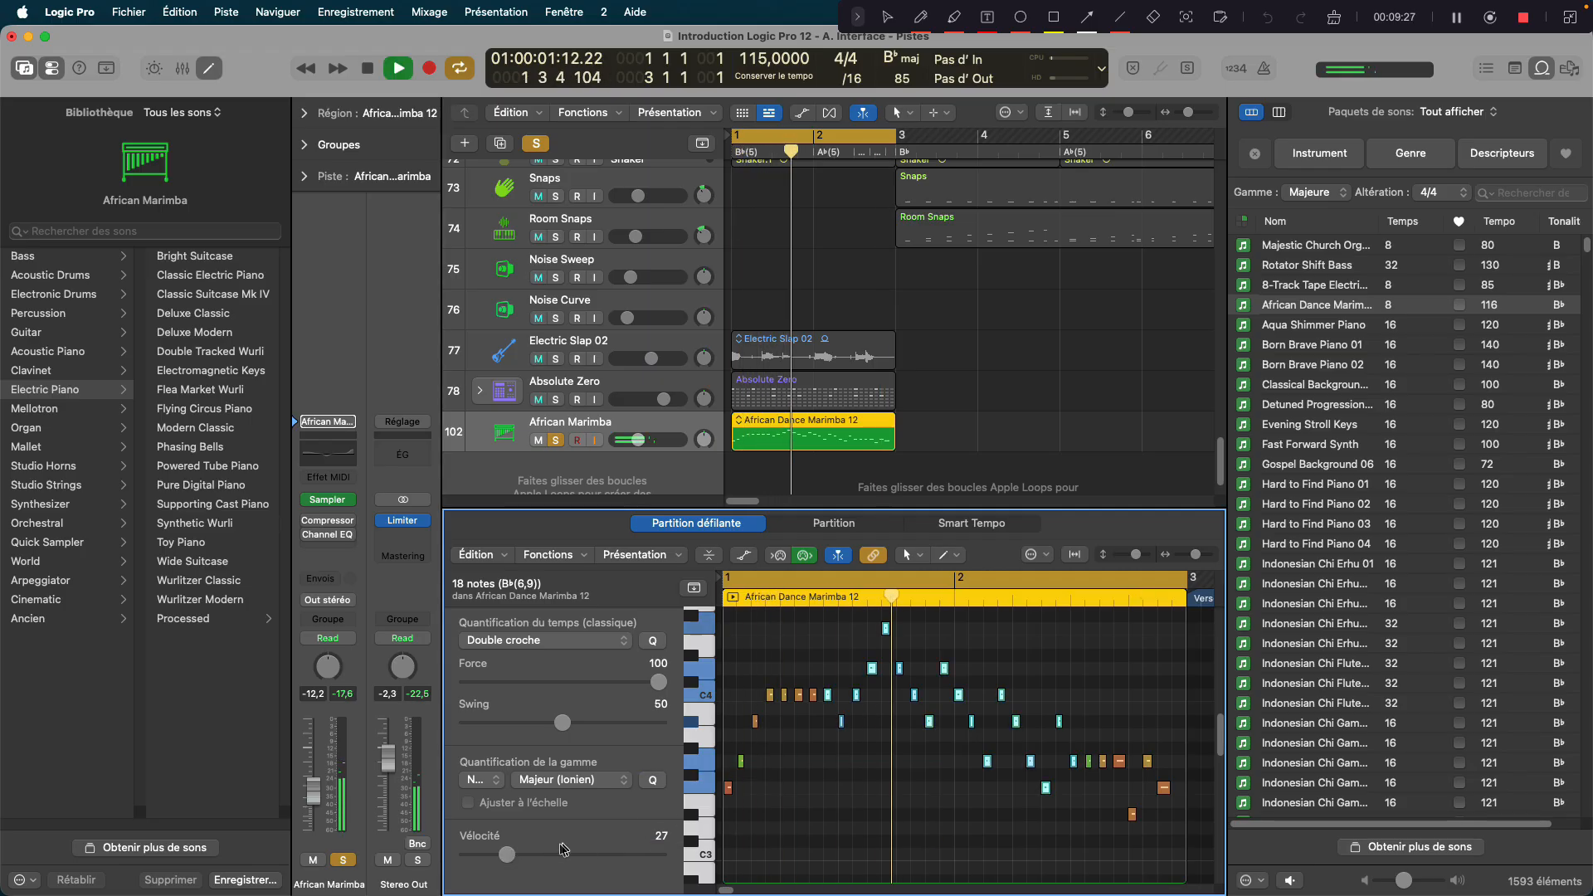
Step: Raise the selected marimba notes' velocity to 92 during playback, deselect them, and stop playback
{"action": "left_click_drag", "start_coordinate": [507, 855], "coordinate": [607, 855]}
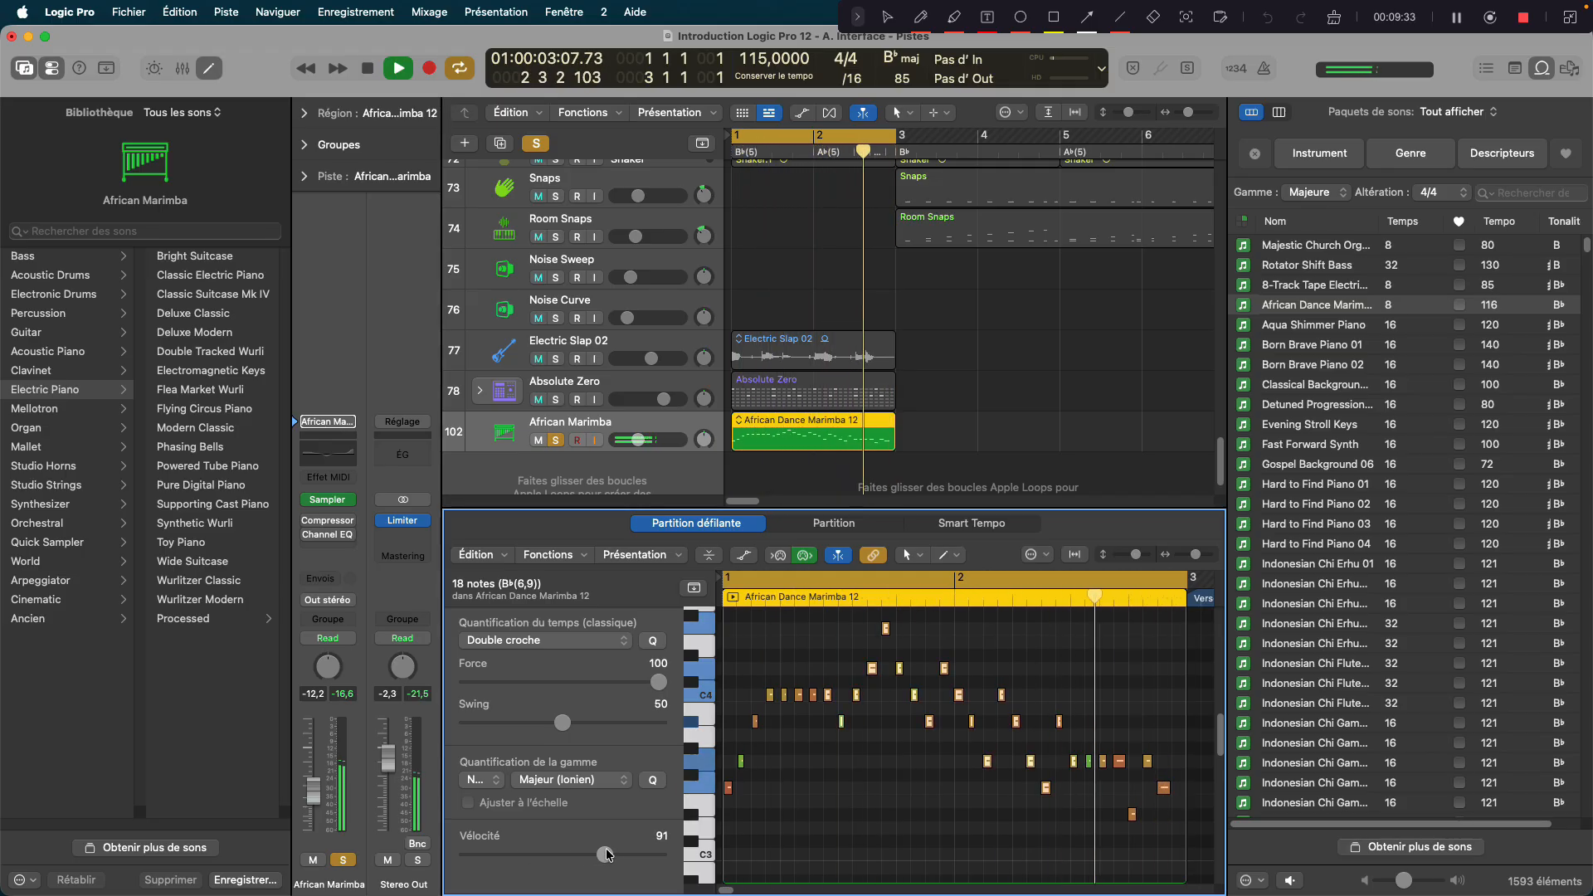
{"action": "left_click", "coordinate": [884, 763]}
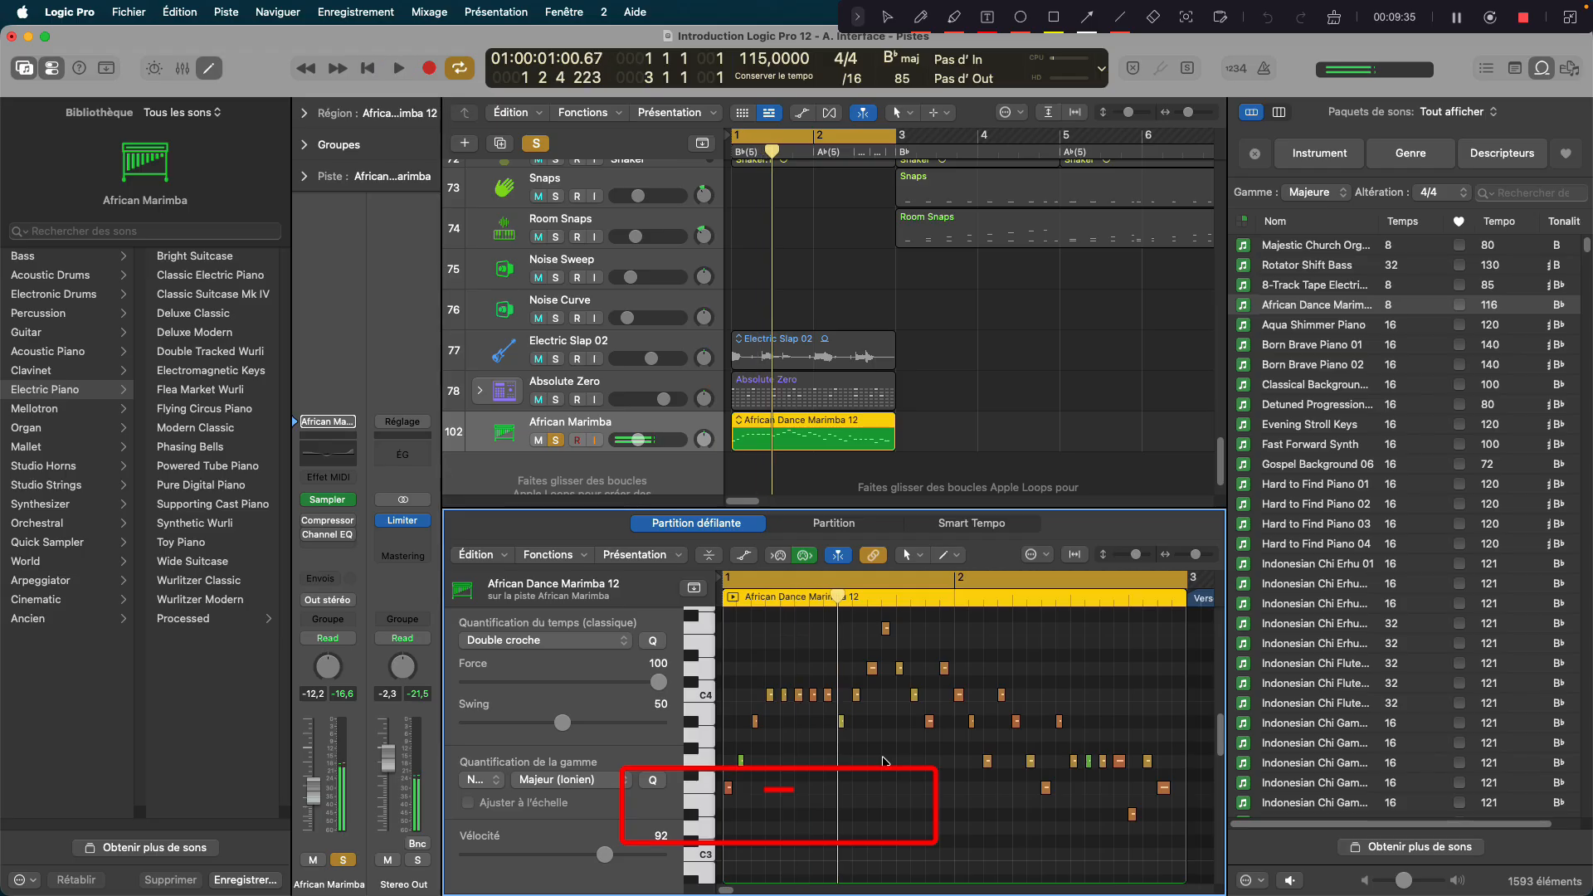
{"action": "key", "text": "space"}
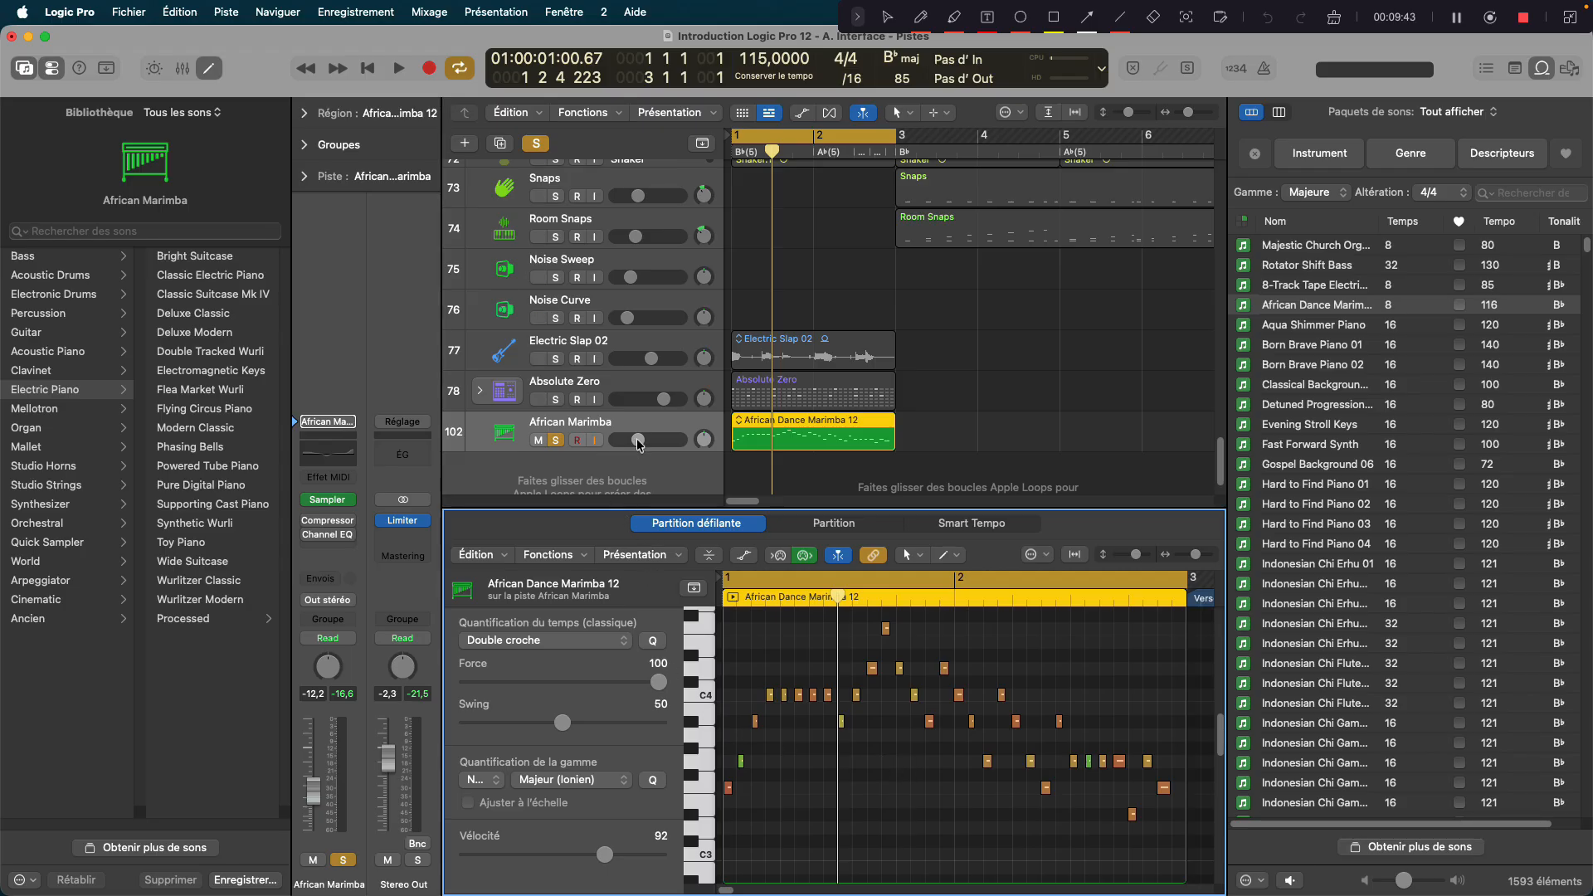
Step: Set the African Marimba track's volume to -13.0 dB and turn off its solo
{"action": "mouse_move", "coordinate": [639, 444]}
{"action": "left_mouse_down"}
{"action": "mouse_move", "coordinate": [664, 444]}
{"action": "mouse_move", "coordinate": [637, 439]}
{"action": "left_mouse_up"}
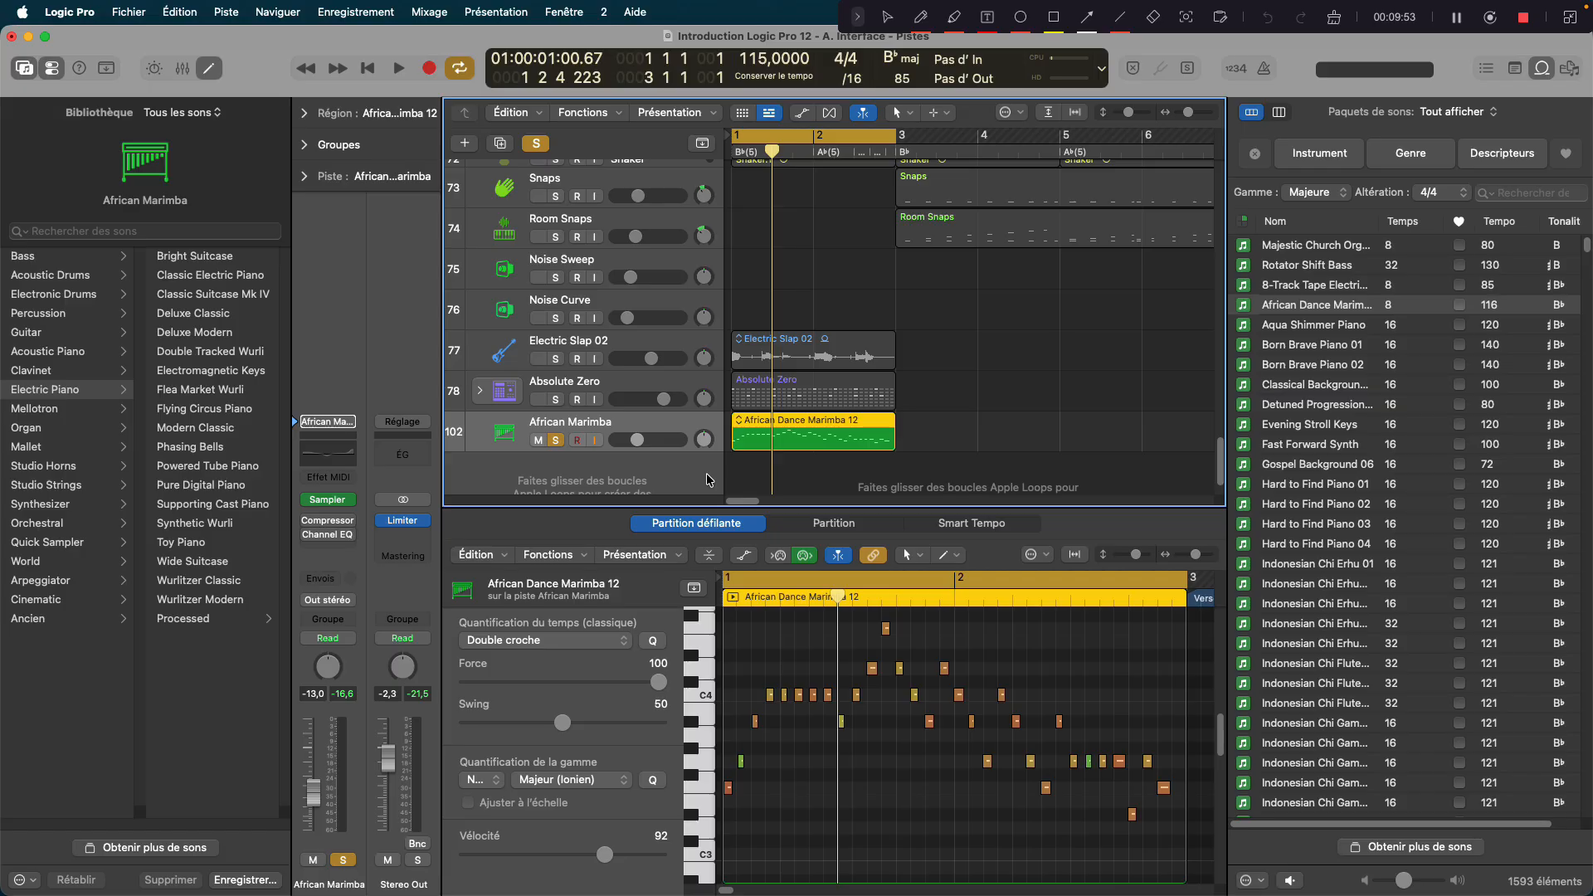
{"action": "left_click", "coordinate": [556, 440]}
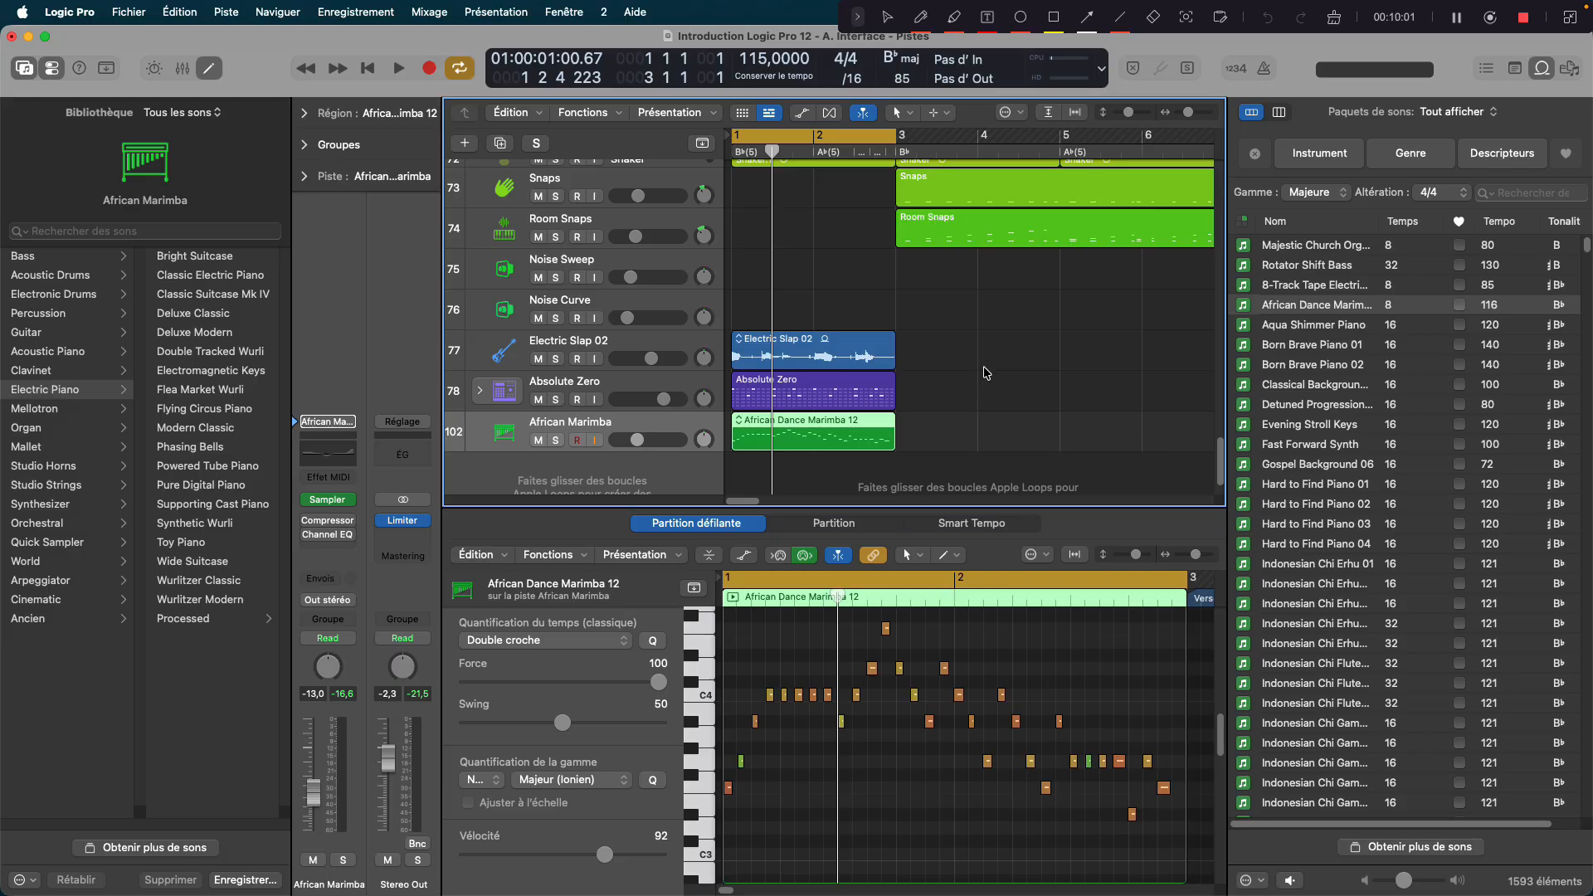
Step: Slightly lower the Absolute Zero track's volume while all the tracks play together, and stop playback
{"action": "key", "text": "space"}
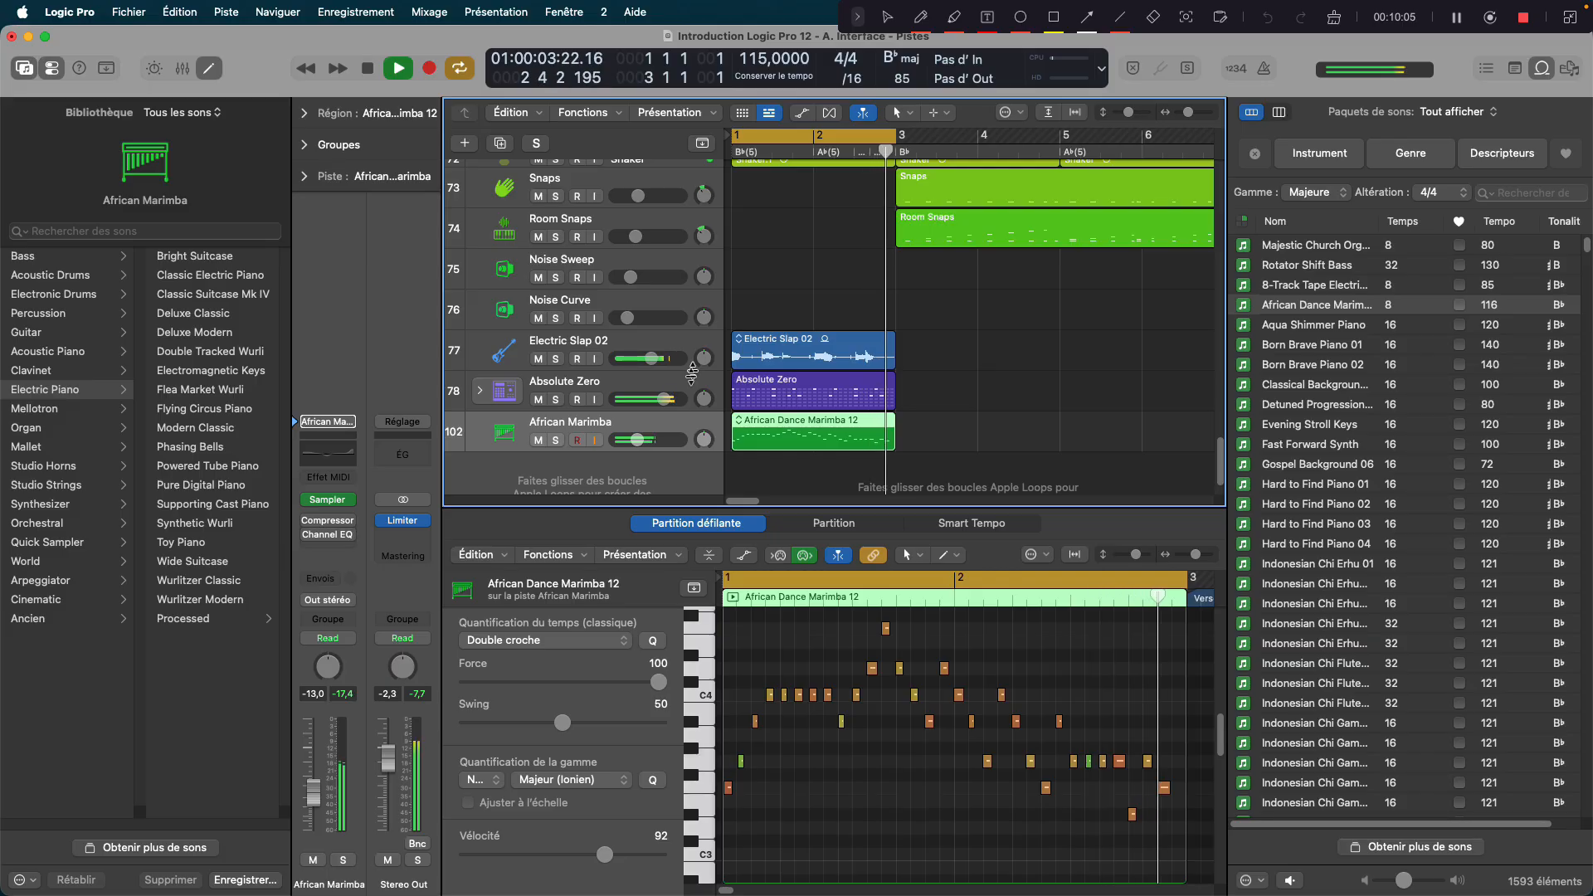
{"action": "left_click_drag", "start_coordinate": [665, 399], "coordinate": [652, 399]}
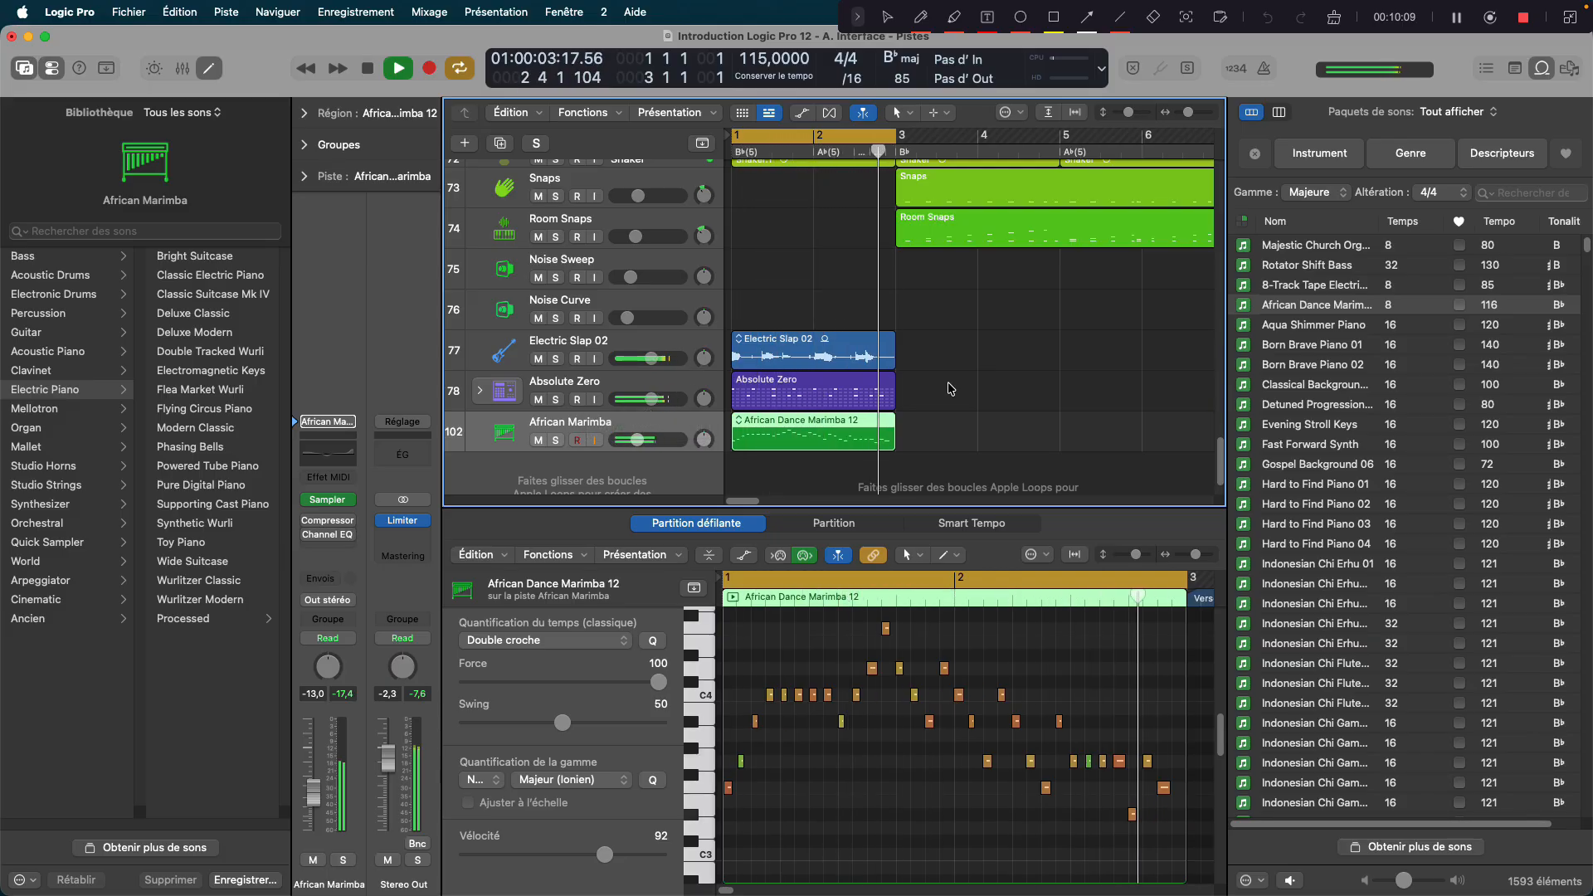
{"action": "key", "text": "space"}
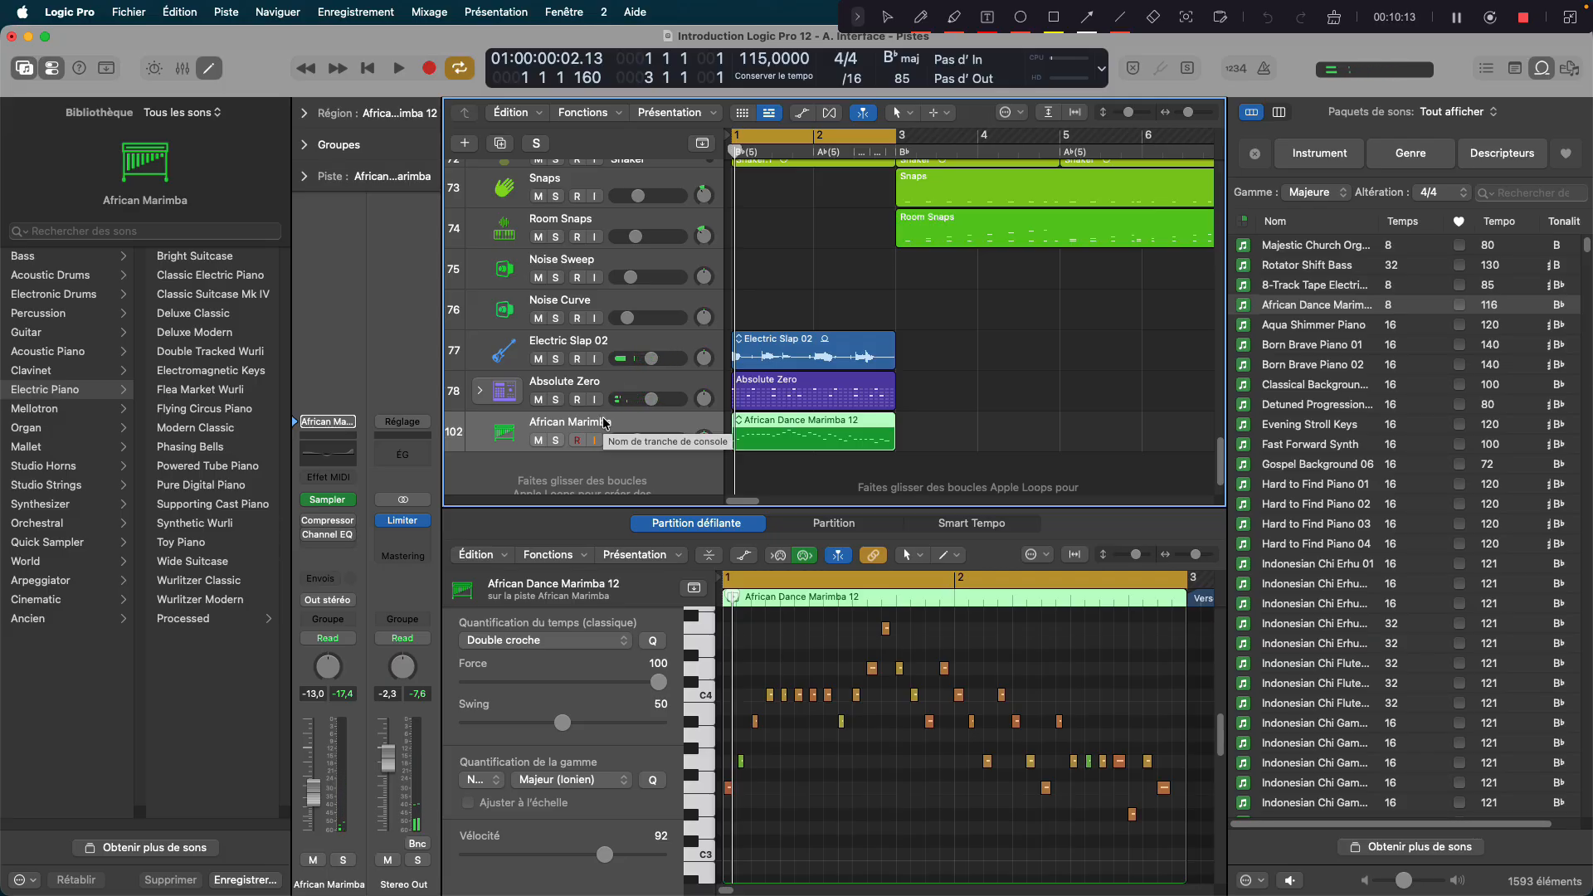
Step: Create a Session Player Drummer track with the Latino percussionist style
{"action": "left_click", "coordinate": [465, 146]}
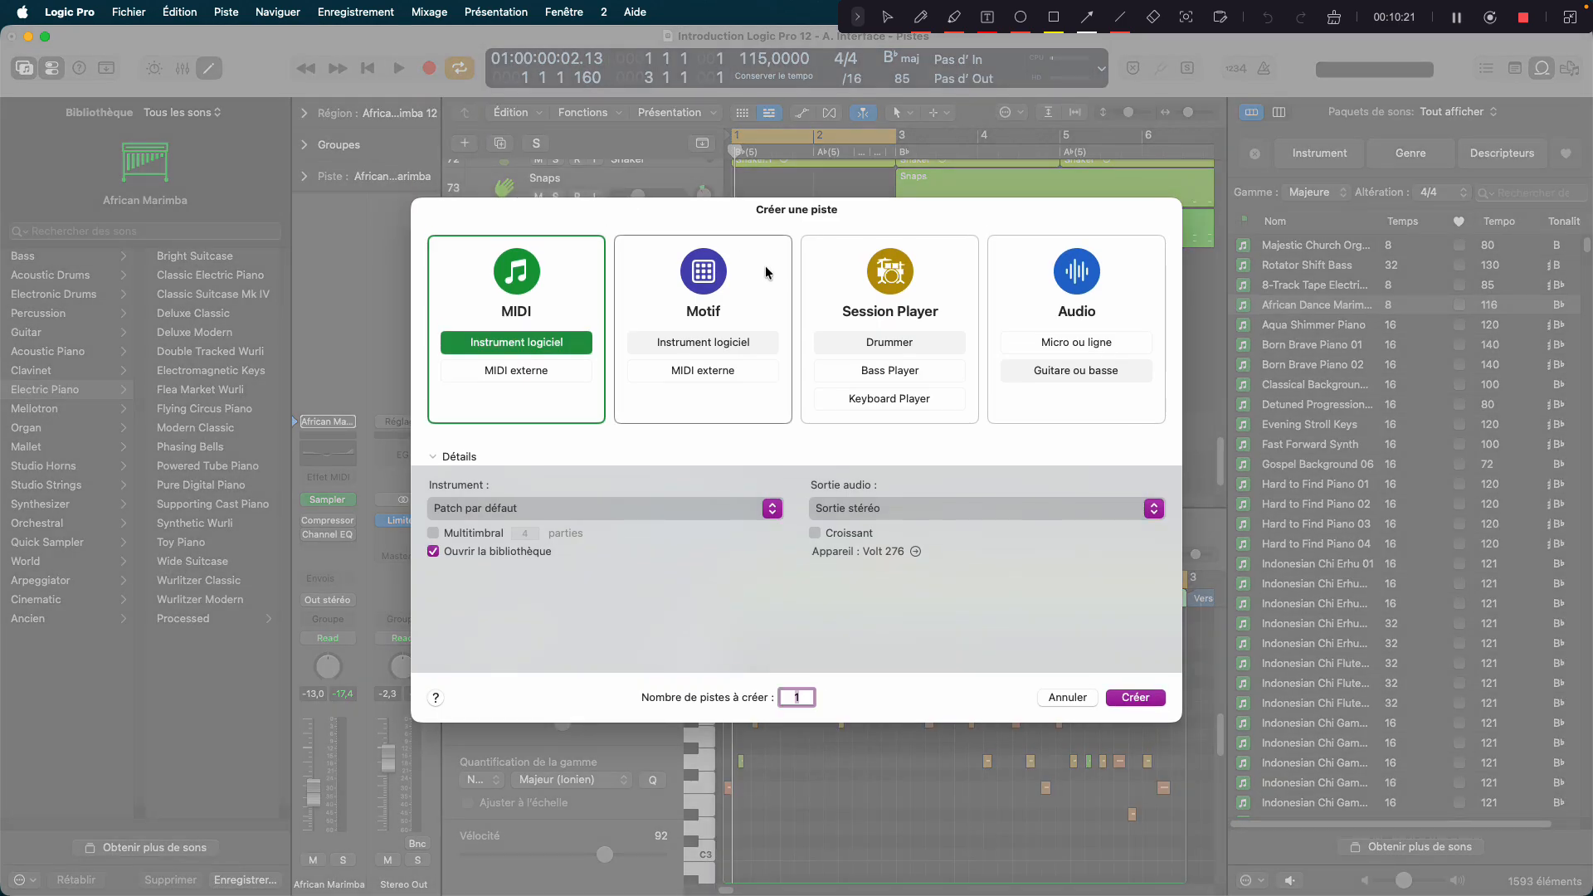
{"action": "left_click", "coordinate": [886, 277]}
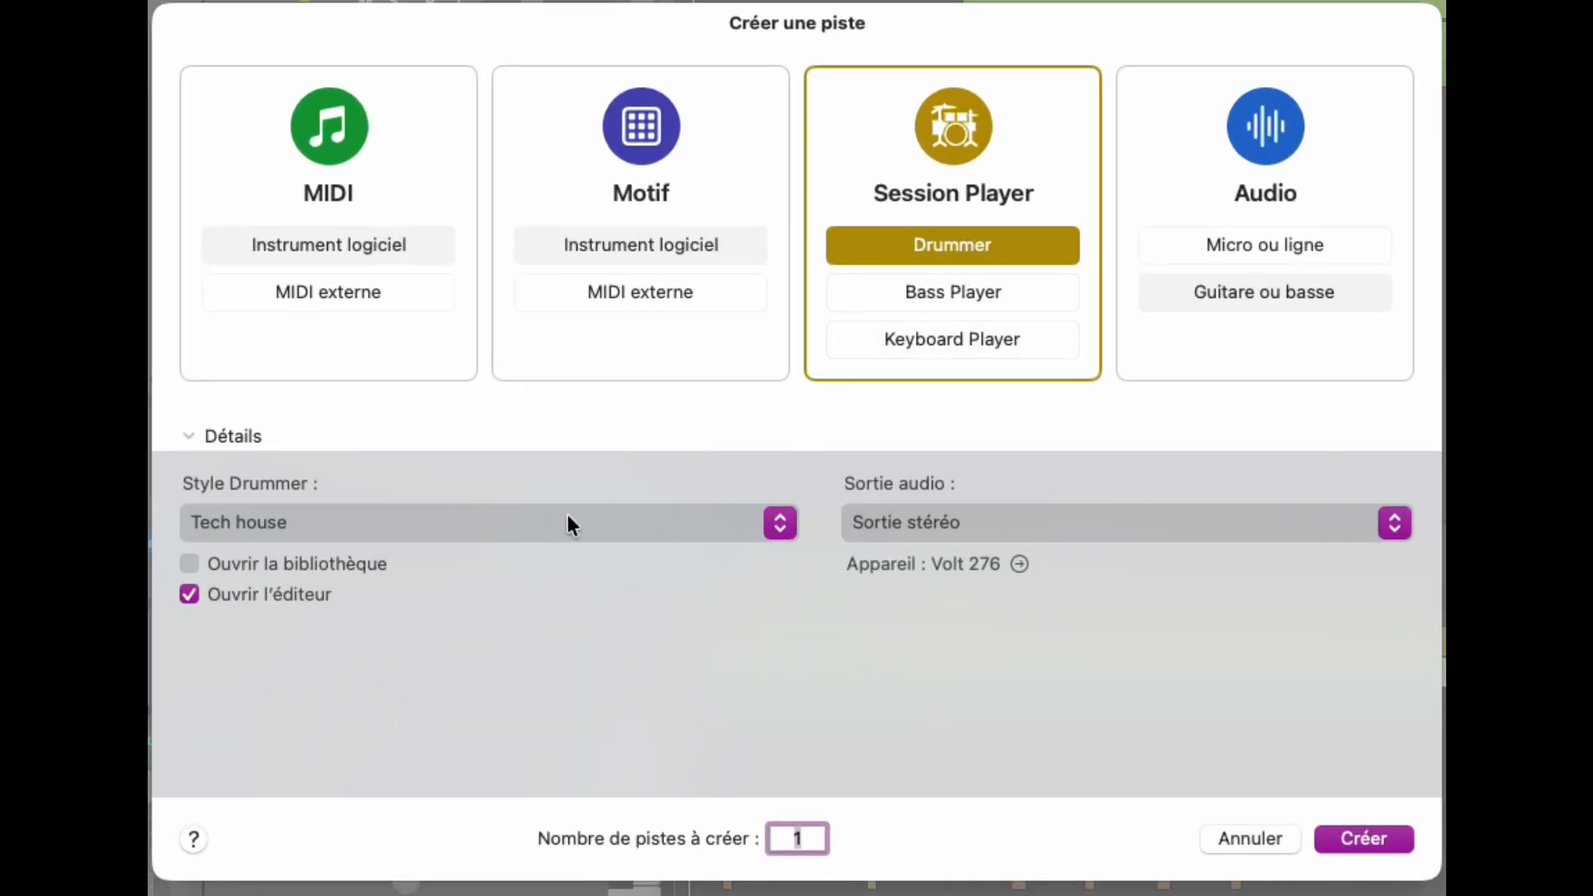
{"action": "left_click", "coordinate": [473, 521]}
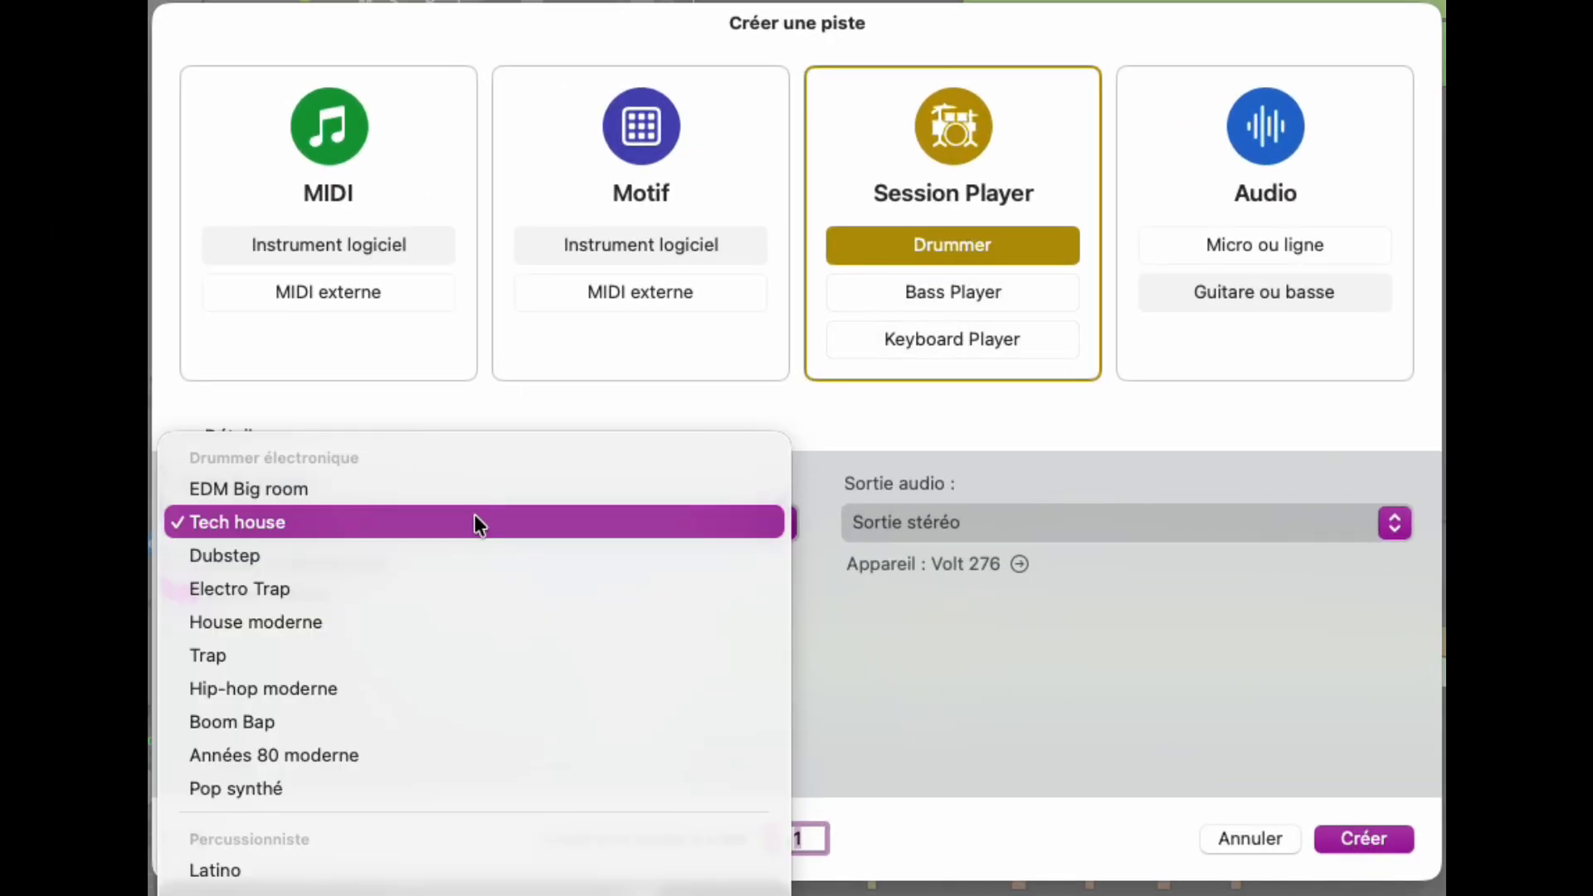
{"action": "left_click", "coordinate": [302, 870]}
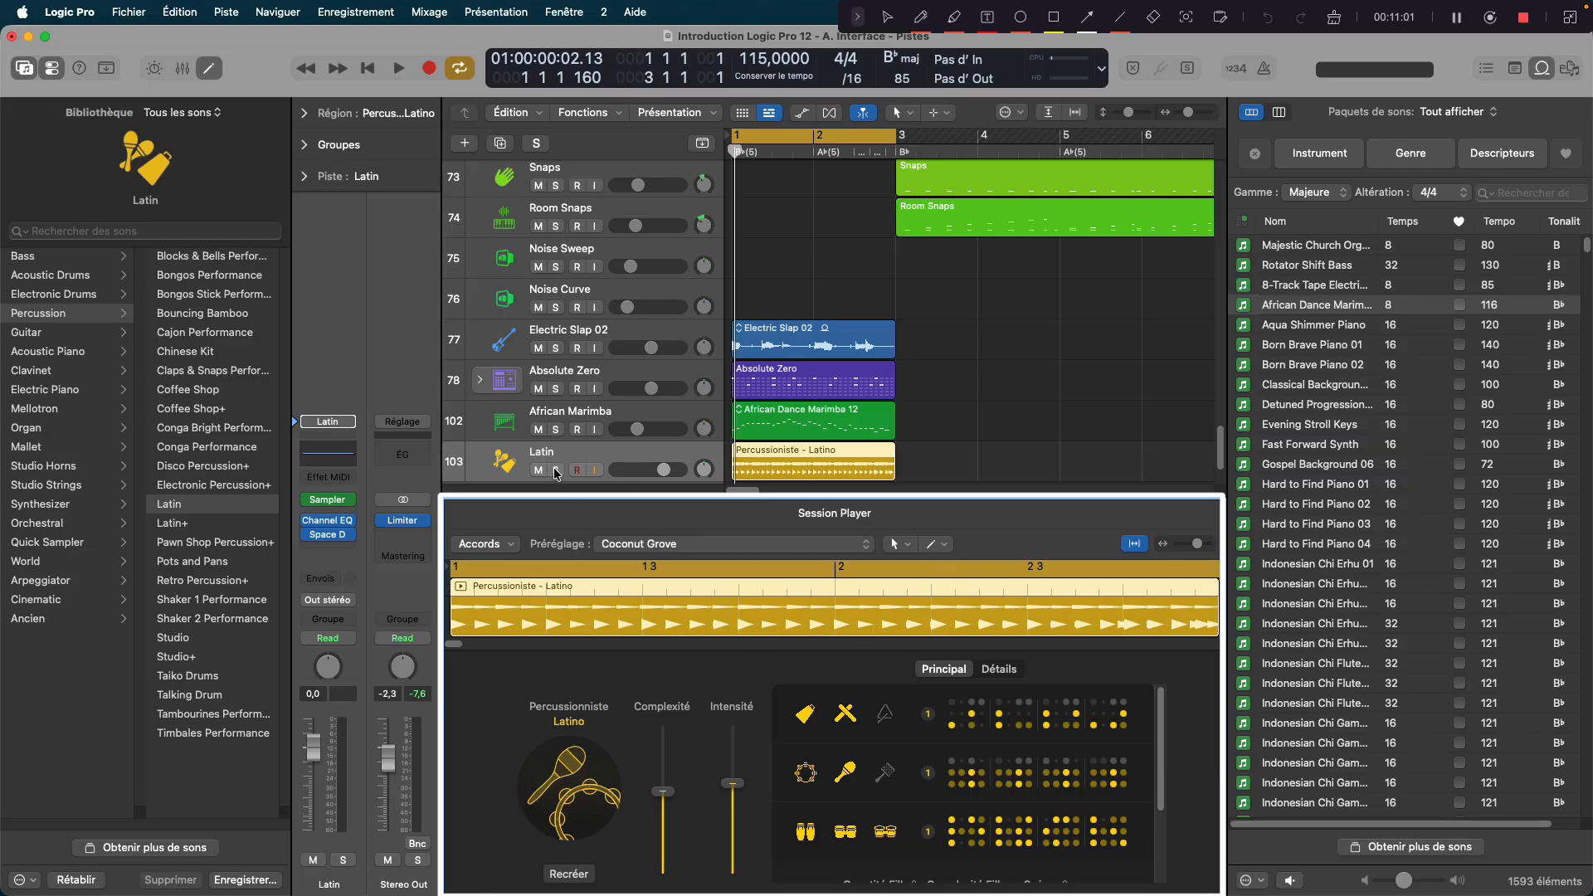
Step: Solo the Latin track, listen to it, and set the percussionist's complexity to 54 % and intensity to 64 %
{"action": "left_click", "coordinate": [555, 470]}
{"action": "key", "text": "space"}
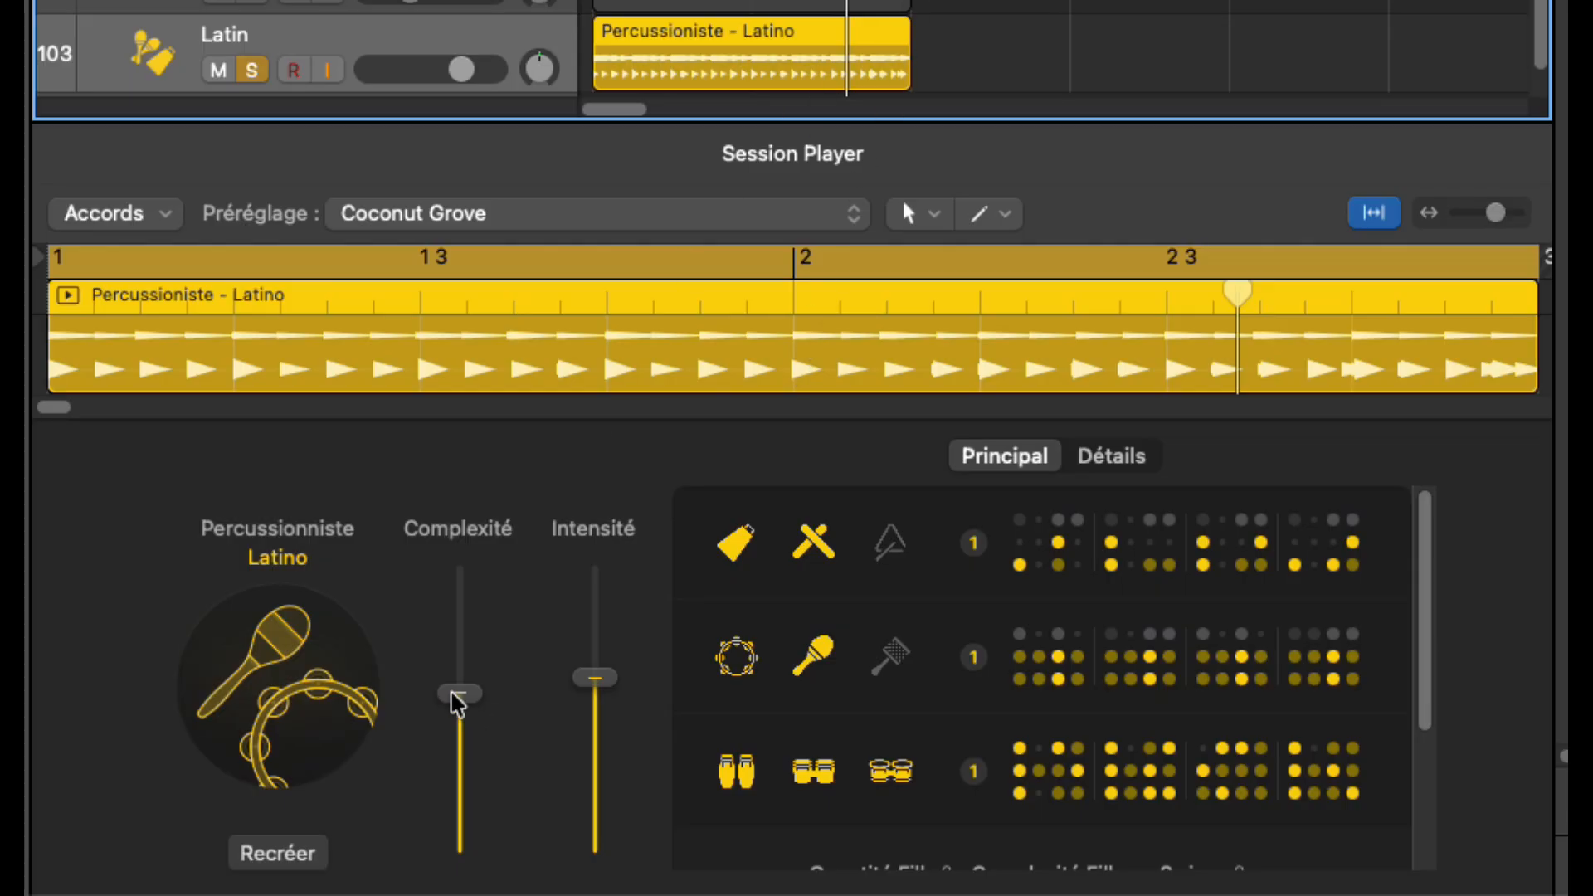
{"action": "mouse_move", "coordinate": [460, 693]}
{"action": "left_mouse_down"}
{"action": "mouse_move", "coordinate": [473, 576]}
{"action": "mouse_move", "coordinate": [458, 711]}
{"action": "left_mouse_up"}
{"action": "mouse_move", "coordinate": [591, 682]}
{"action": "left_mouse_down"}
{"action": "mouse_move", "coordinate": [617, 574]}
{"action": "mouse_move", "coordinate": [594, 683]}
{"action": "left_mouse_up"}
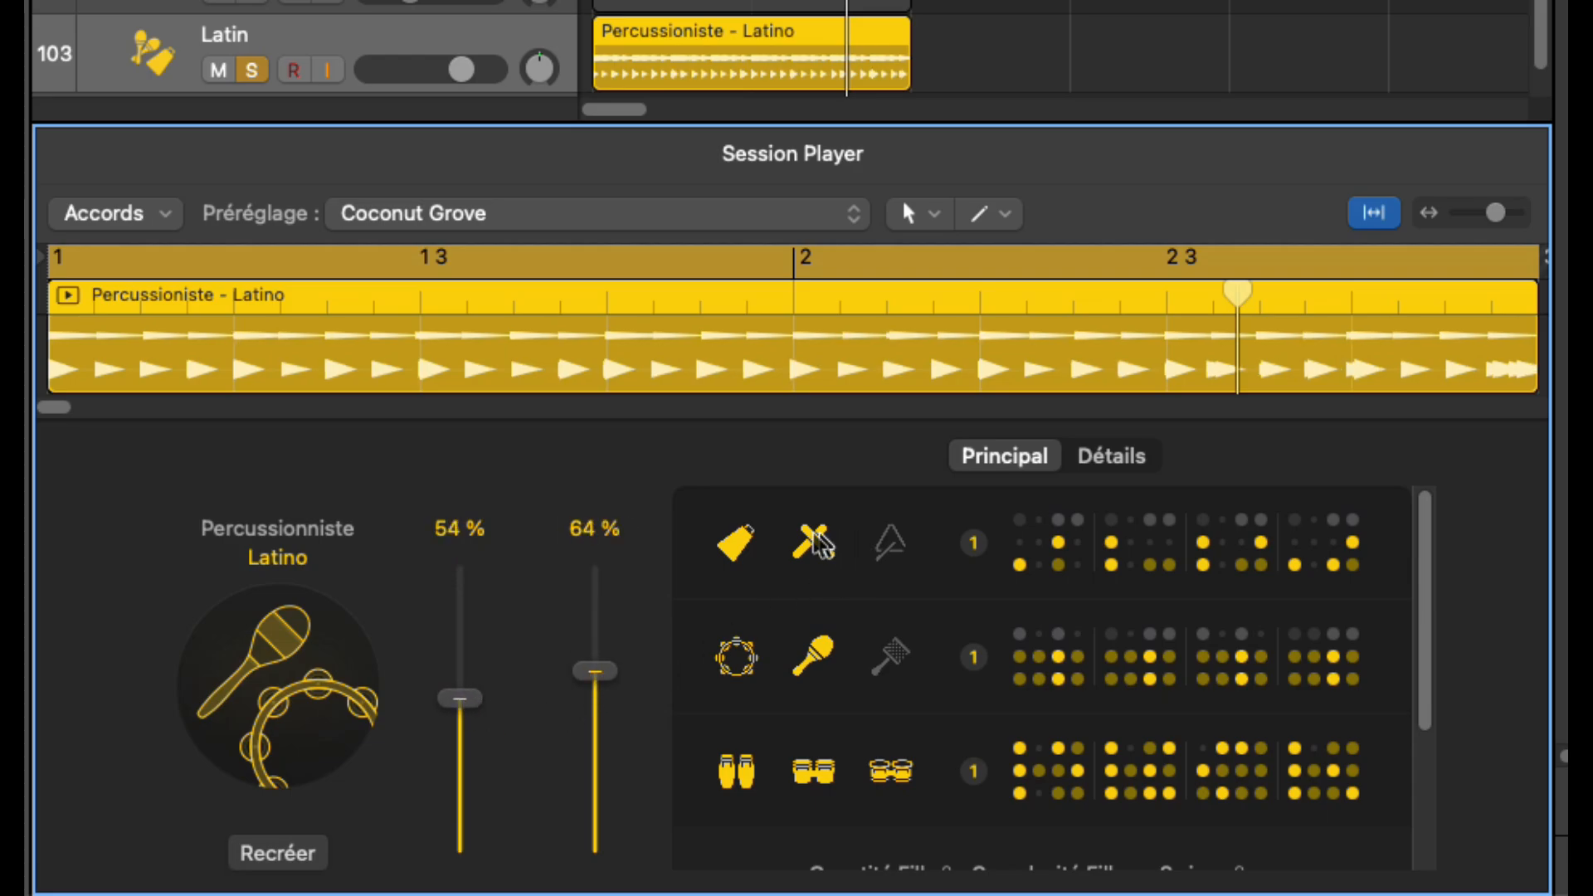
Step: Switch off the percussionist's cowbell and claves, add the triangle, and bring the claves back in while the loop plays
{"action": "left_click", "coordinate": [813, 544]}
{"action": "left_click", "coordinate": [815, 548]}
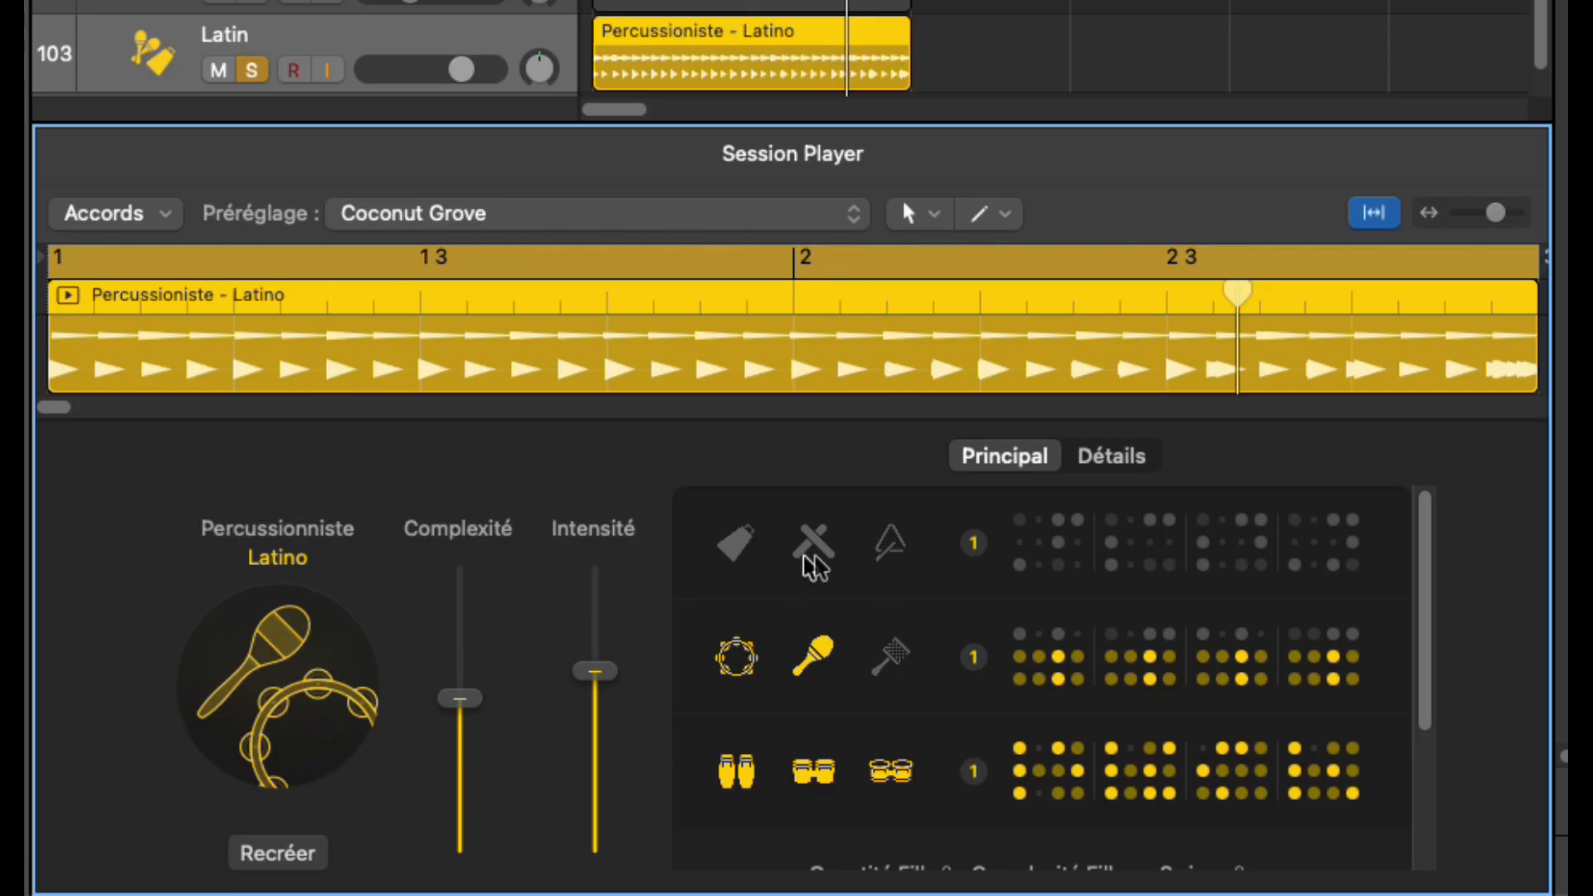
{"action": "left_click", "coordinate": [890, 544]}
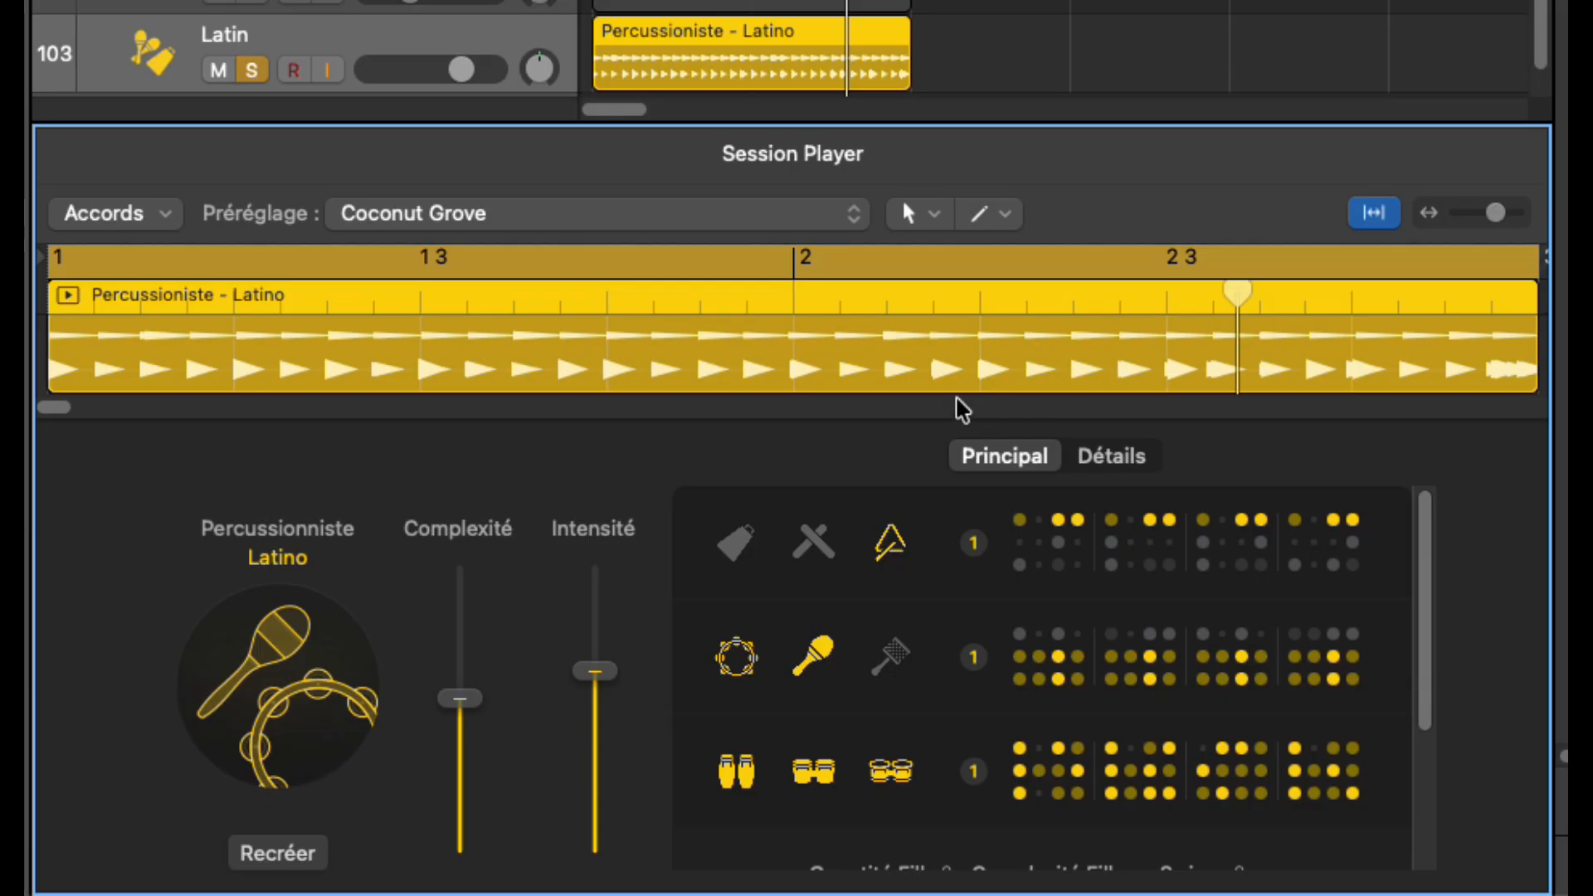
{"action": "key", "text": "space"}
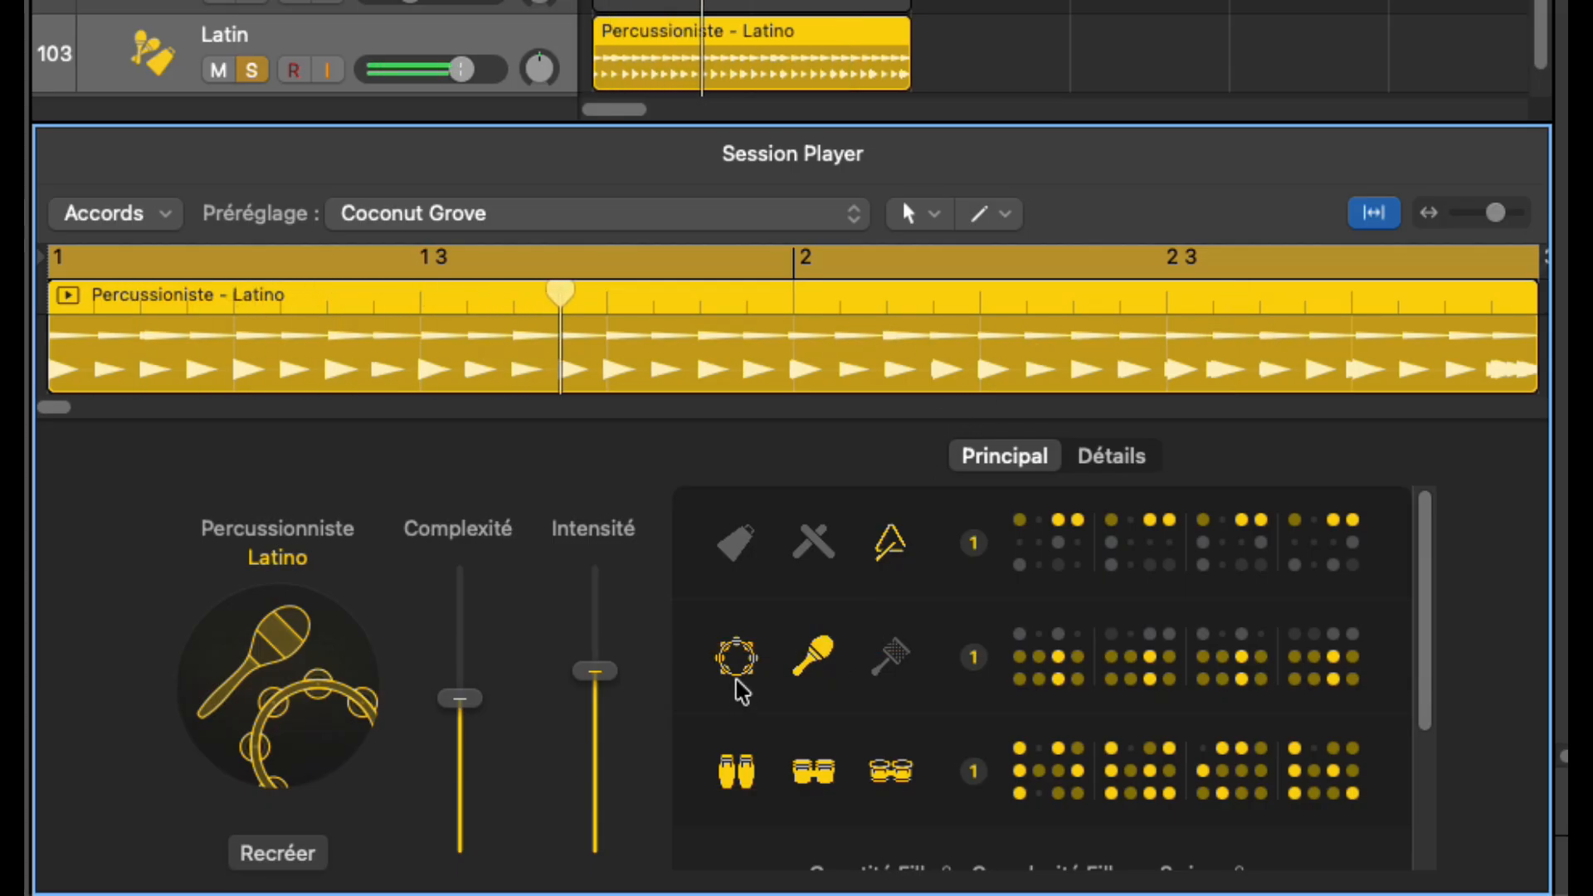
{"action": "left_click", "coordinate": [805, 541]}
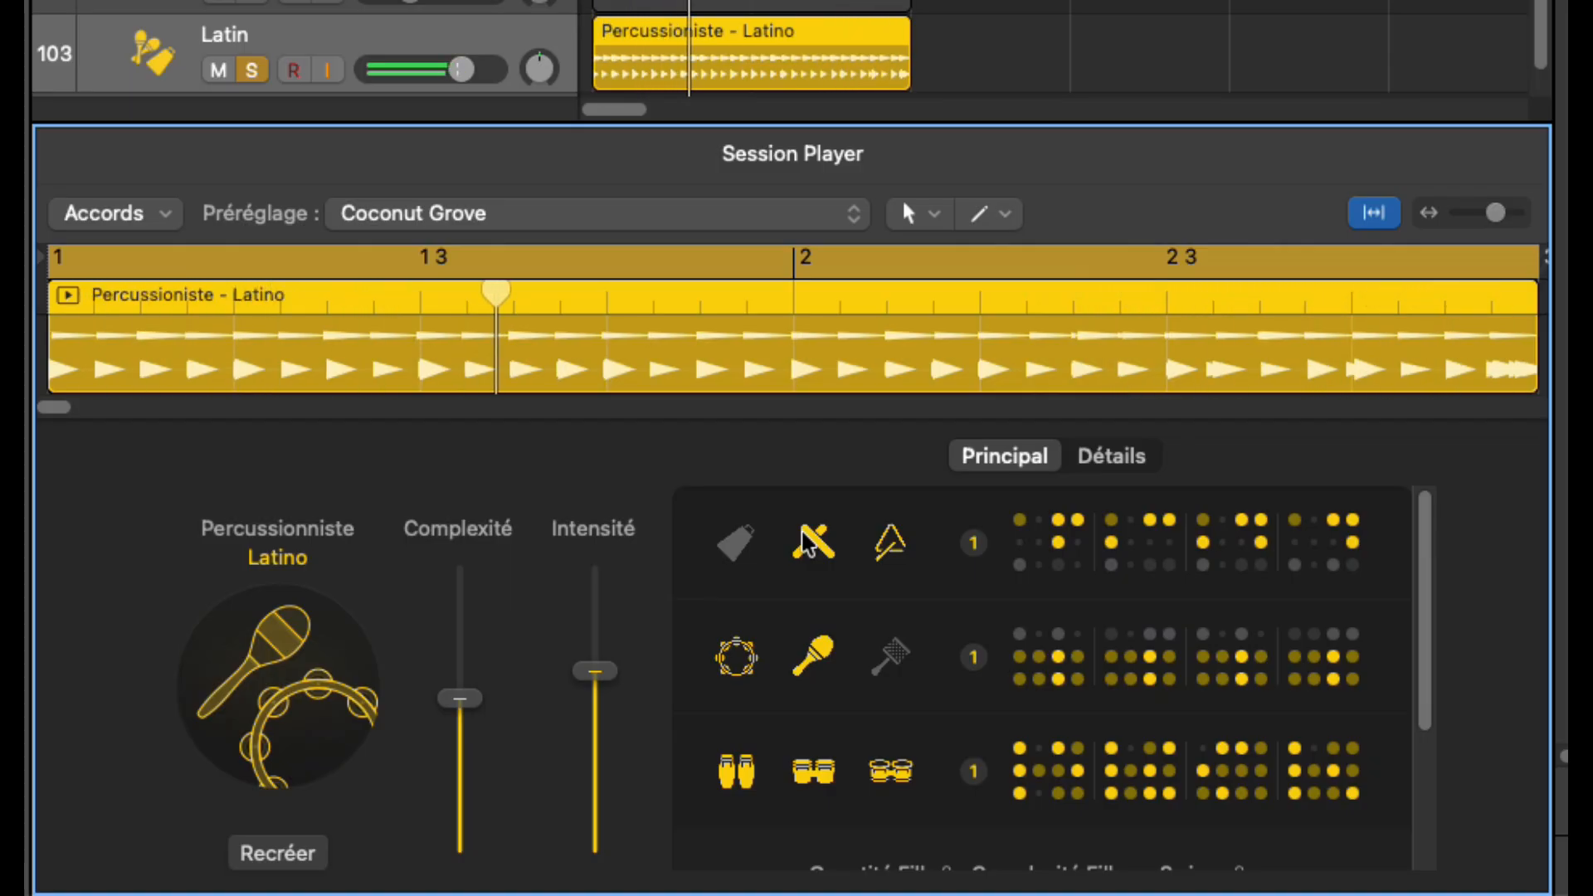
Step: Assign pattern 4 to the tambourine and maraca row, close the loop browser, and set the percussionist's swing to 60 %
{"action": "left_click", "coordinate": [1068, 676]}
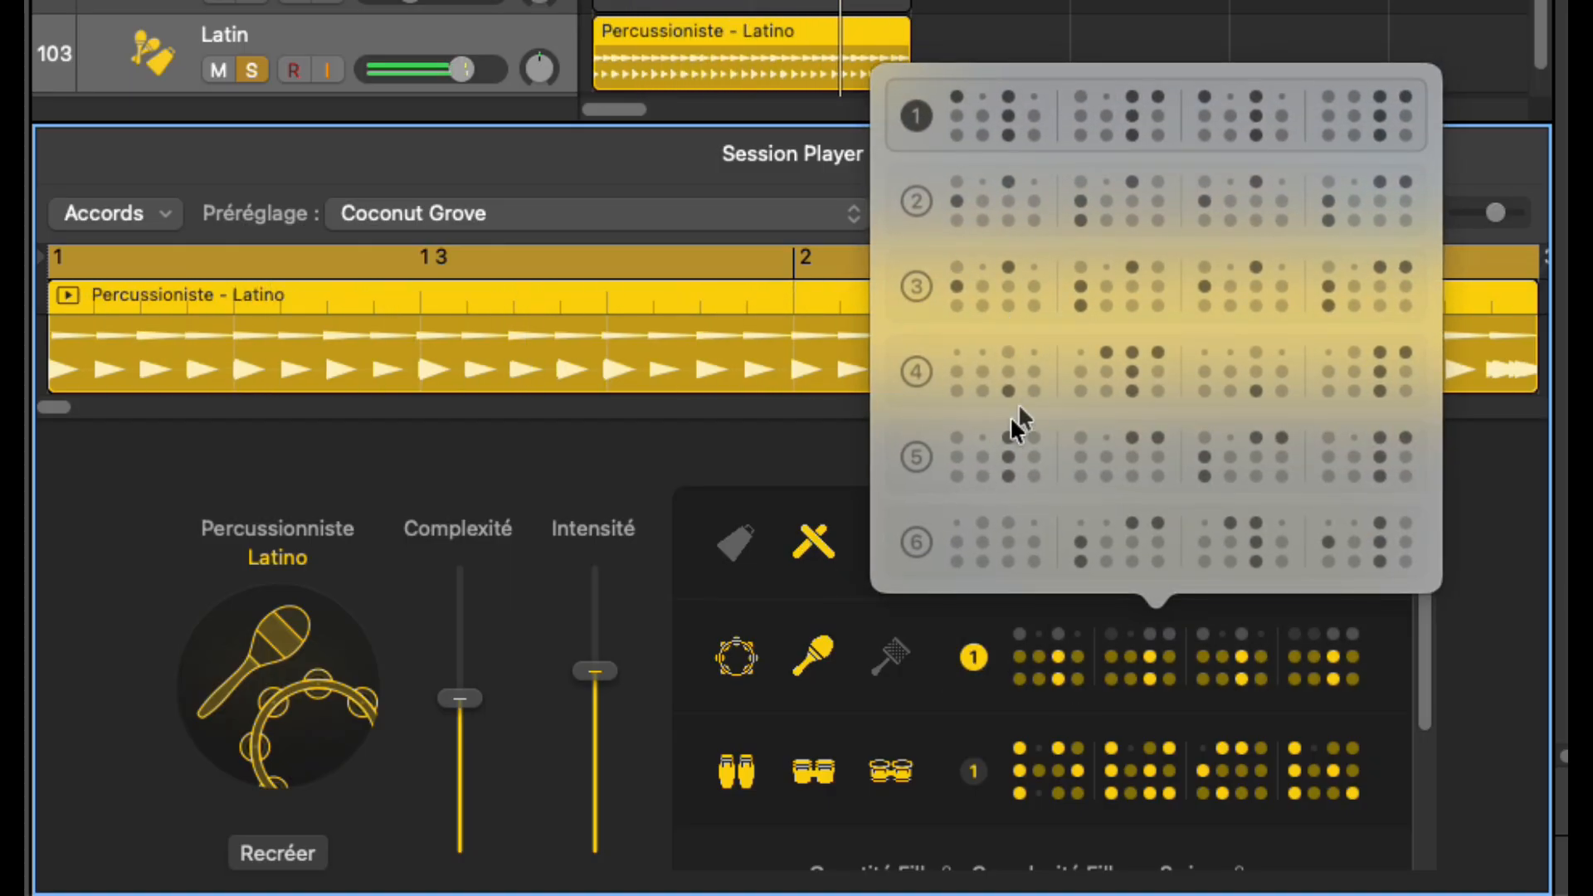
{"action": "left_click", "coordinate": [1031, 366]}
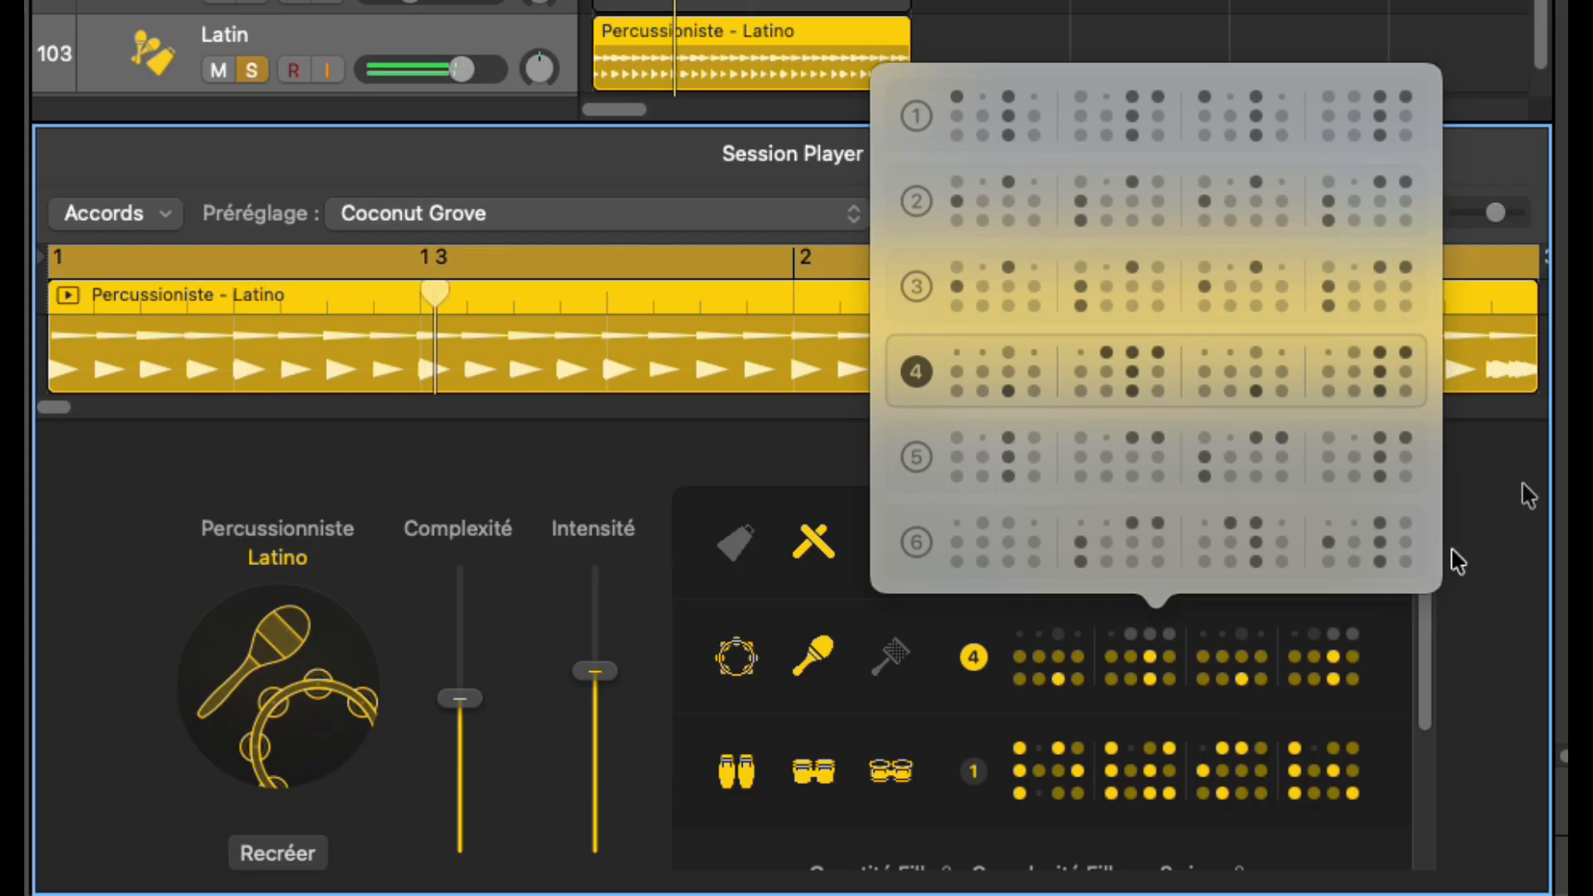
{"action": "key", "text": "o"}
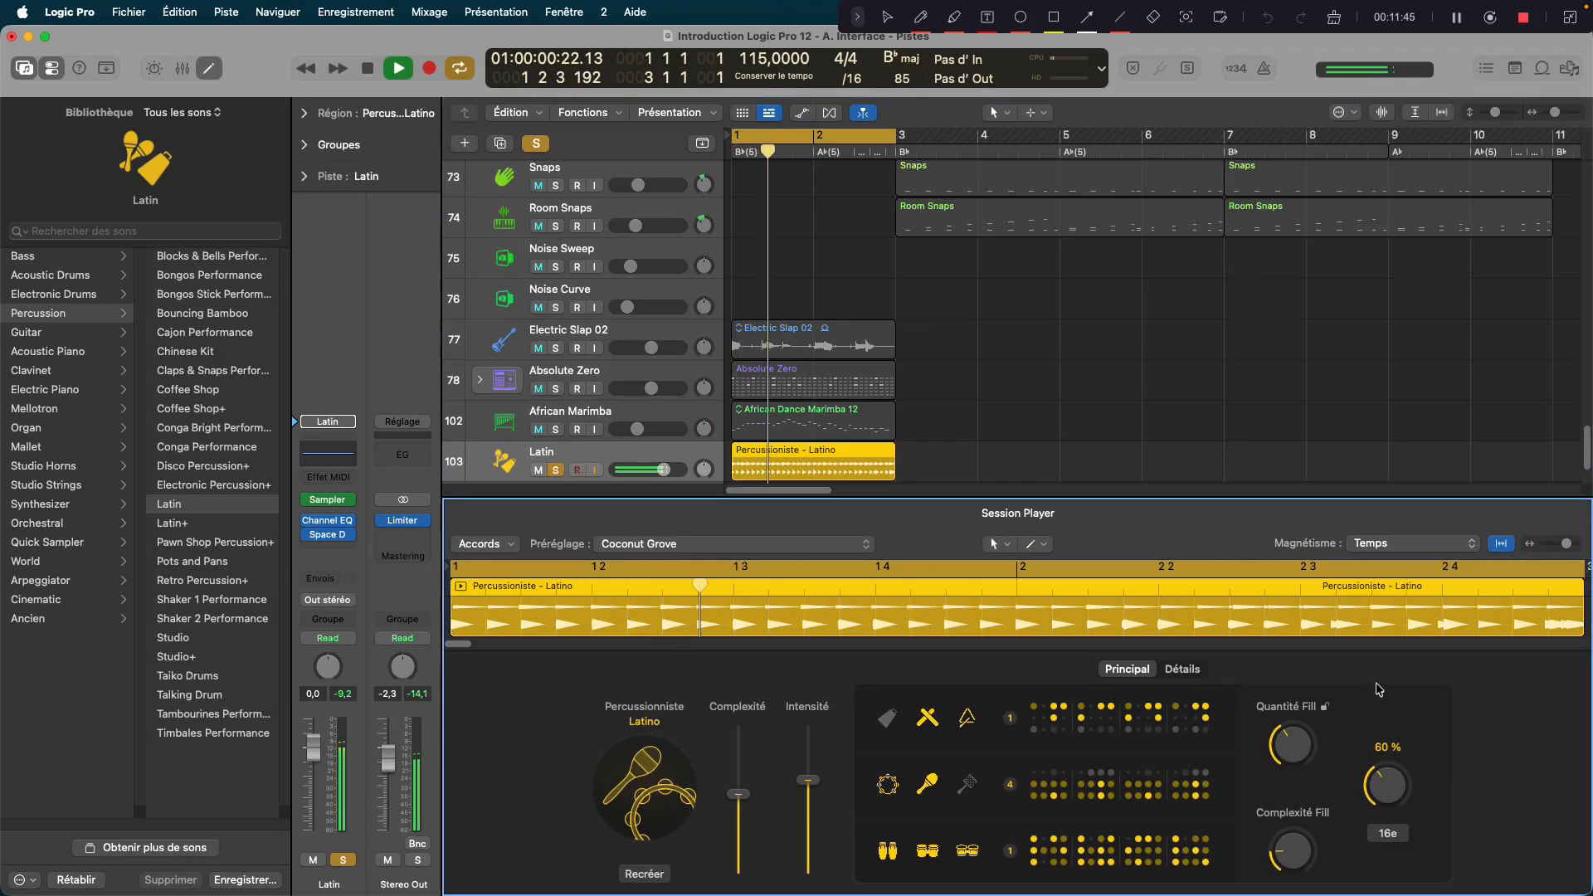
{"action": "left_click_drag", "start_coordinate": [1379, 690], "coordinate": [1384, 654]}
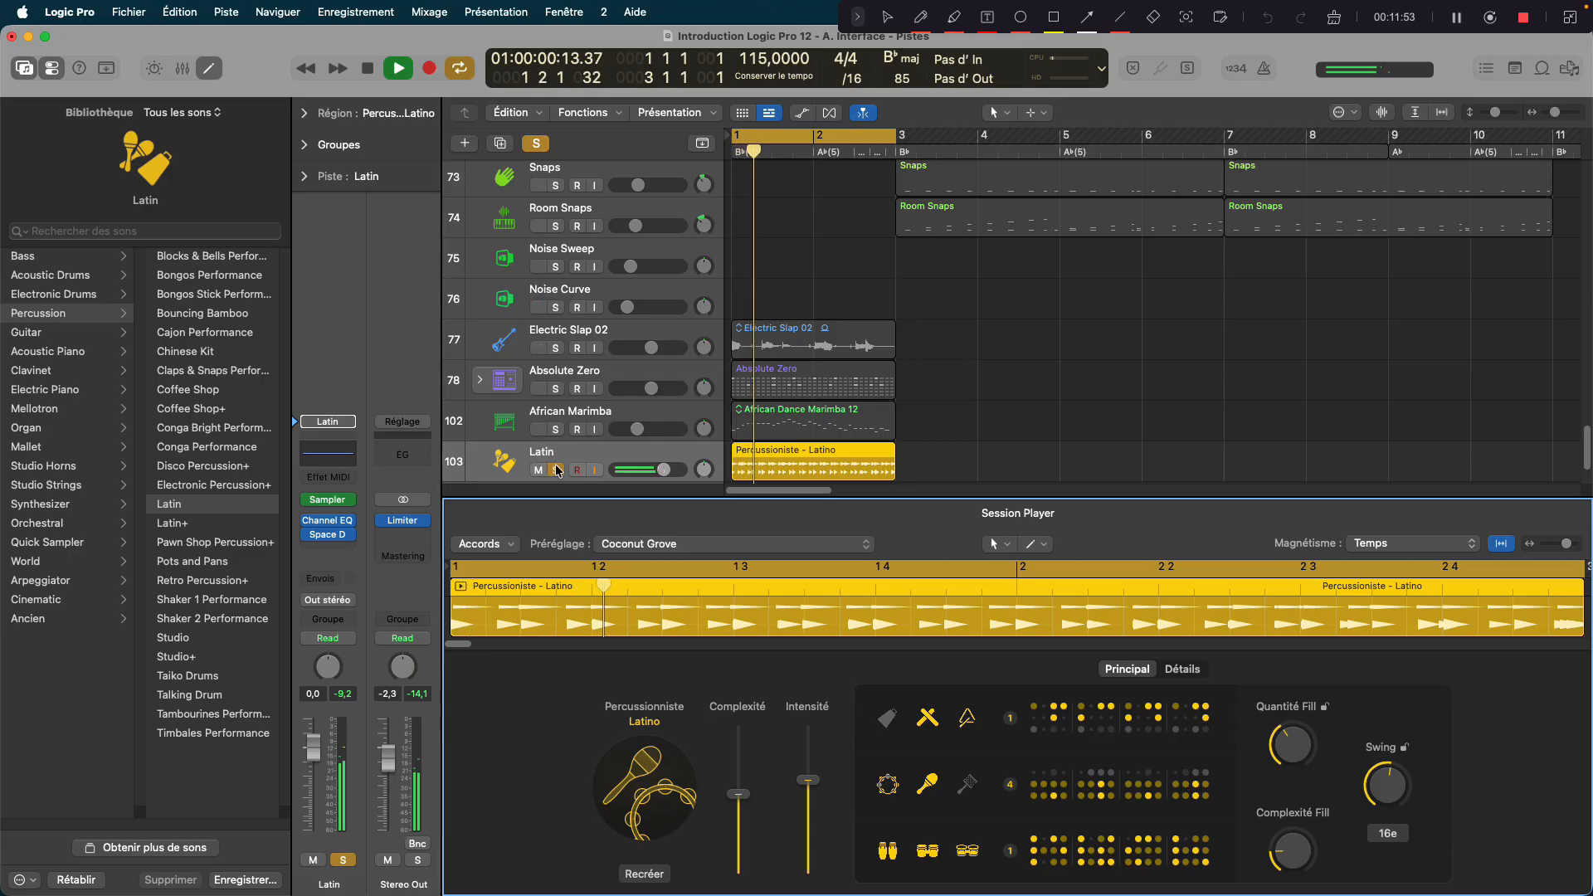
Step: Solo Absolute Zero and African Marimba alongside Latin during playback, clear all solos at once to hear everything, and stop playback
{"action": "left_click", "coordinate": [556, 389]}
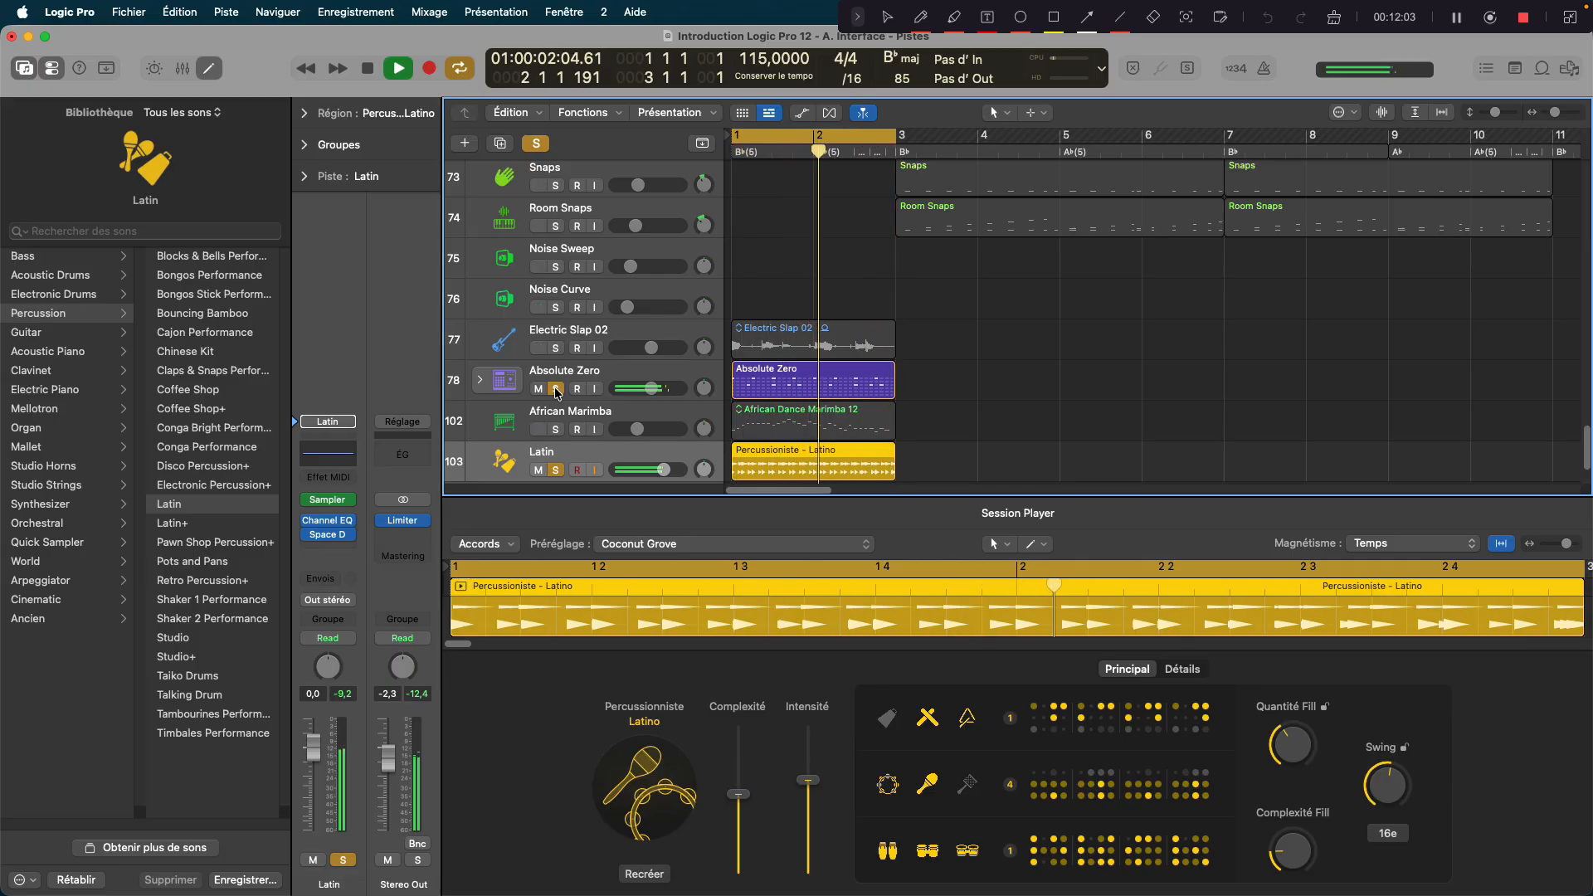
{"action": "left_click", "coordinate": [556, 429]}
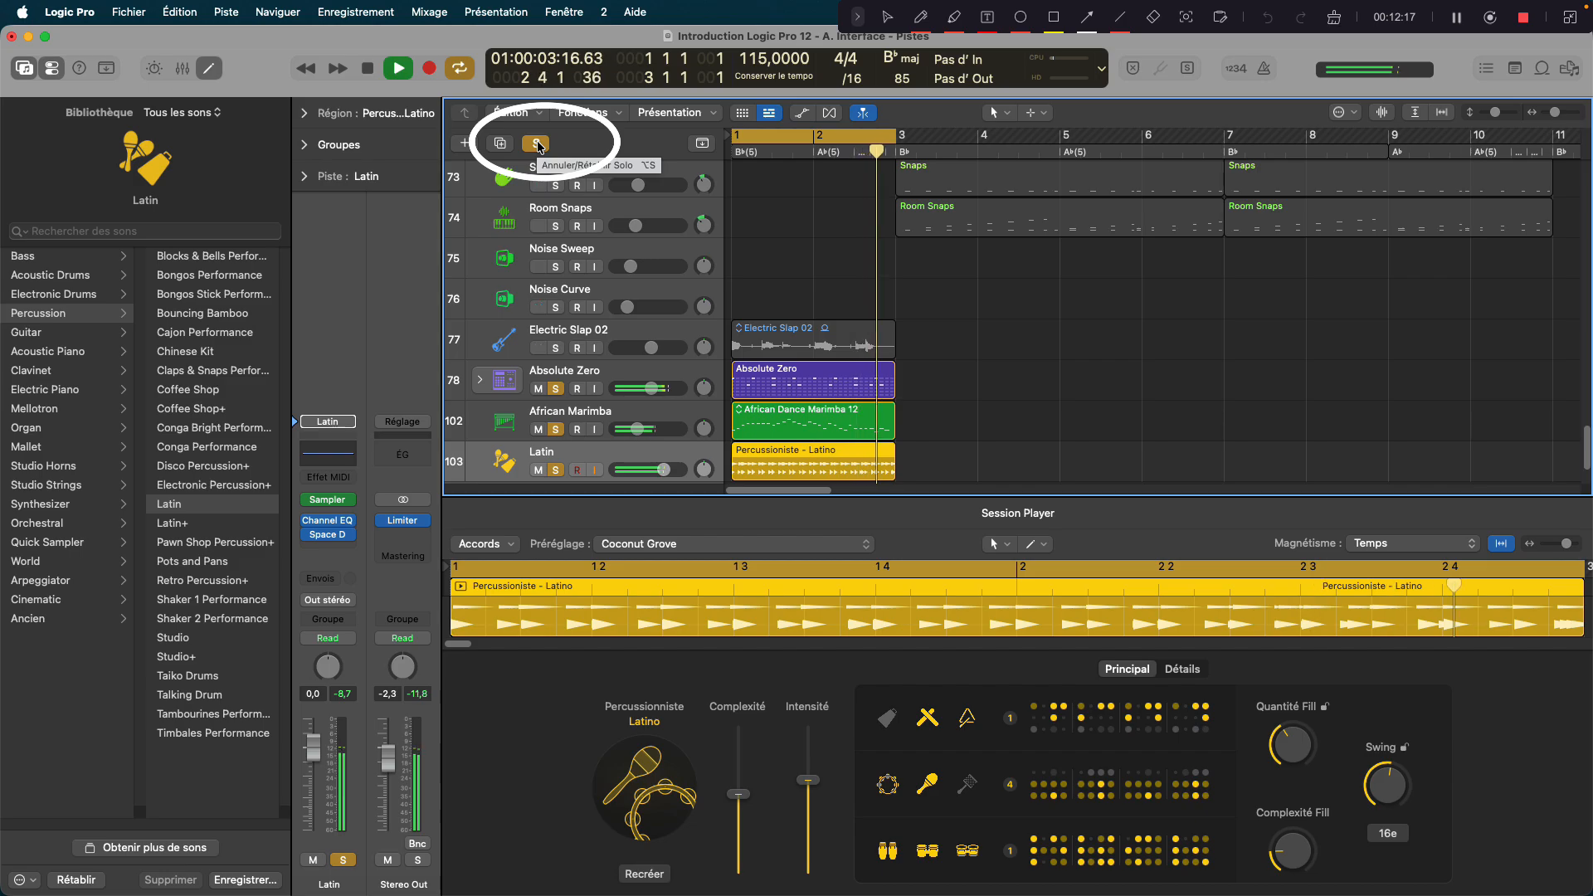
{"action": "left_click", "coordinate": [537, 144]}
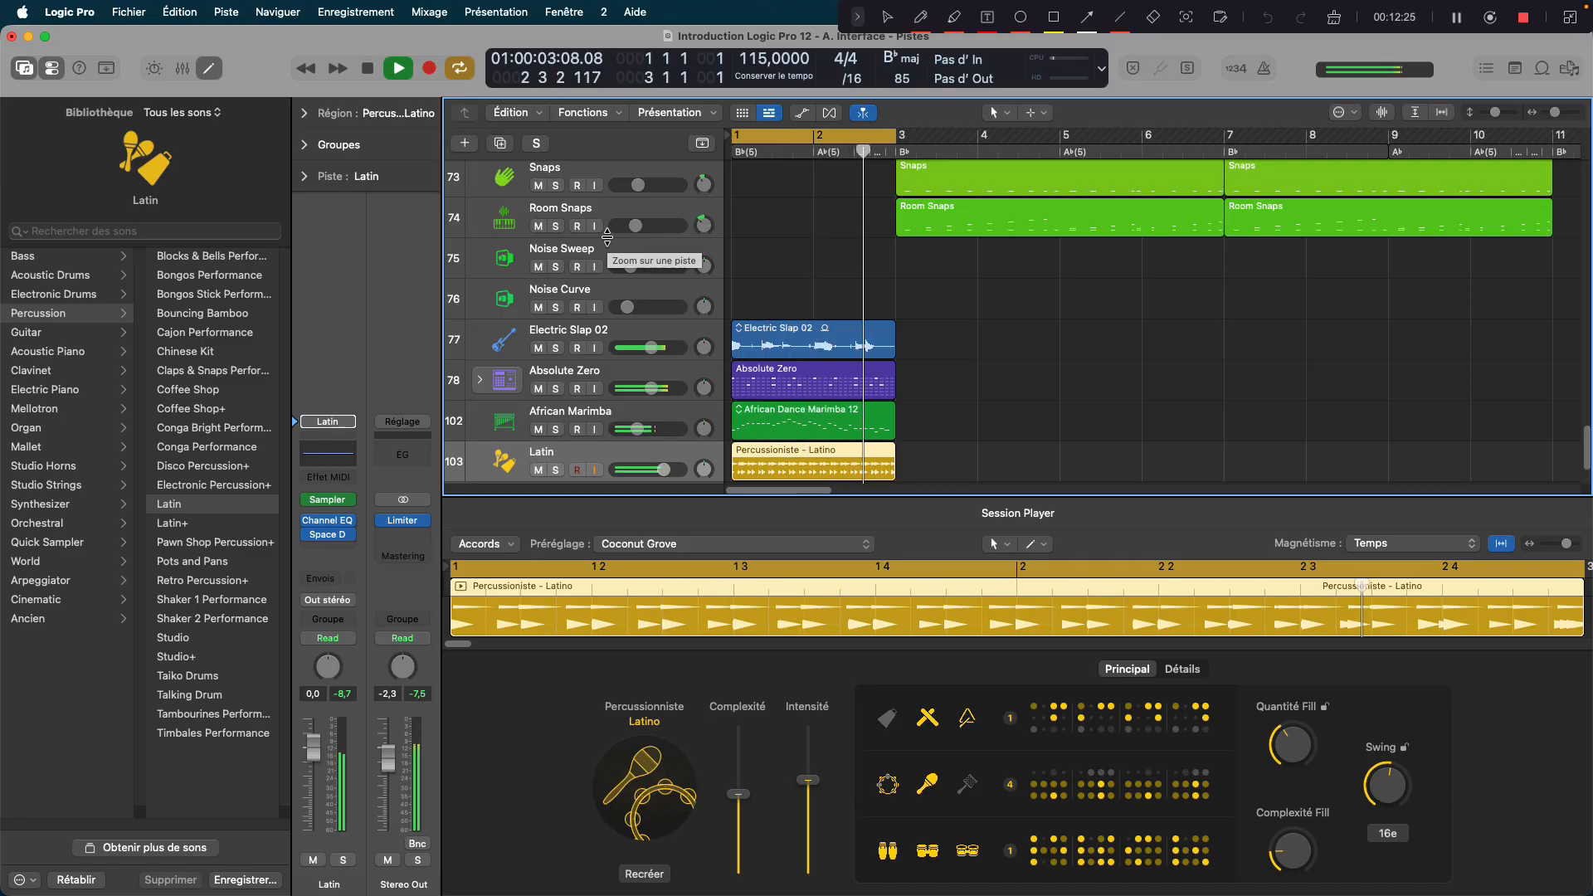
{"action": "key", "text": "space"}
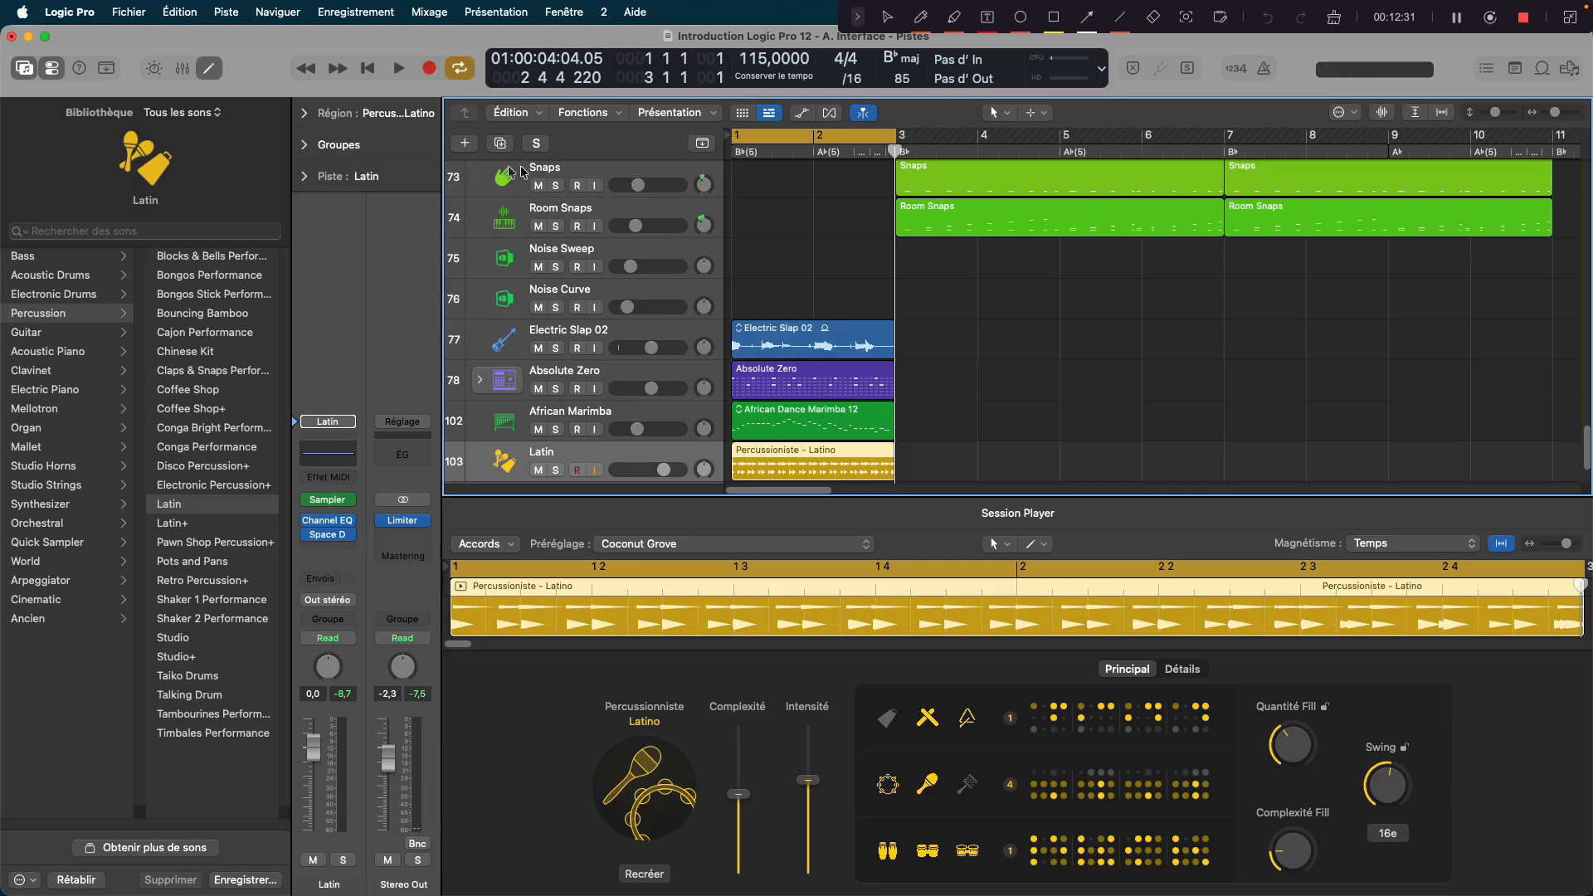
Step: Examine the new-track options for Audio, with the guitar or bass and microphone or line variants, and cancel without creating a track
{"action": "left_click", "coordinate": [464, 145]}
{"action": "left_click", "coordinate": [1102, 299]}
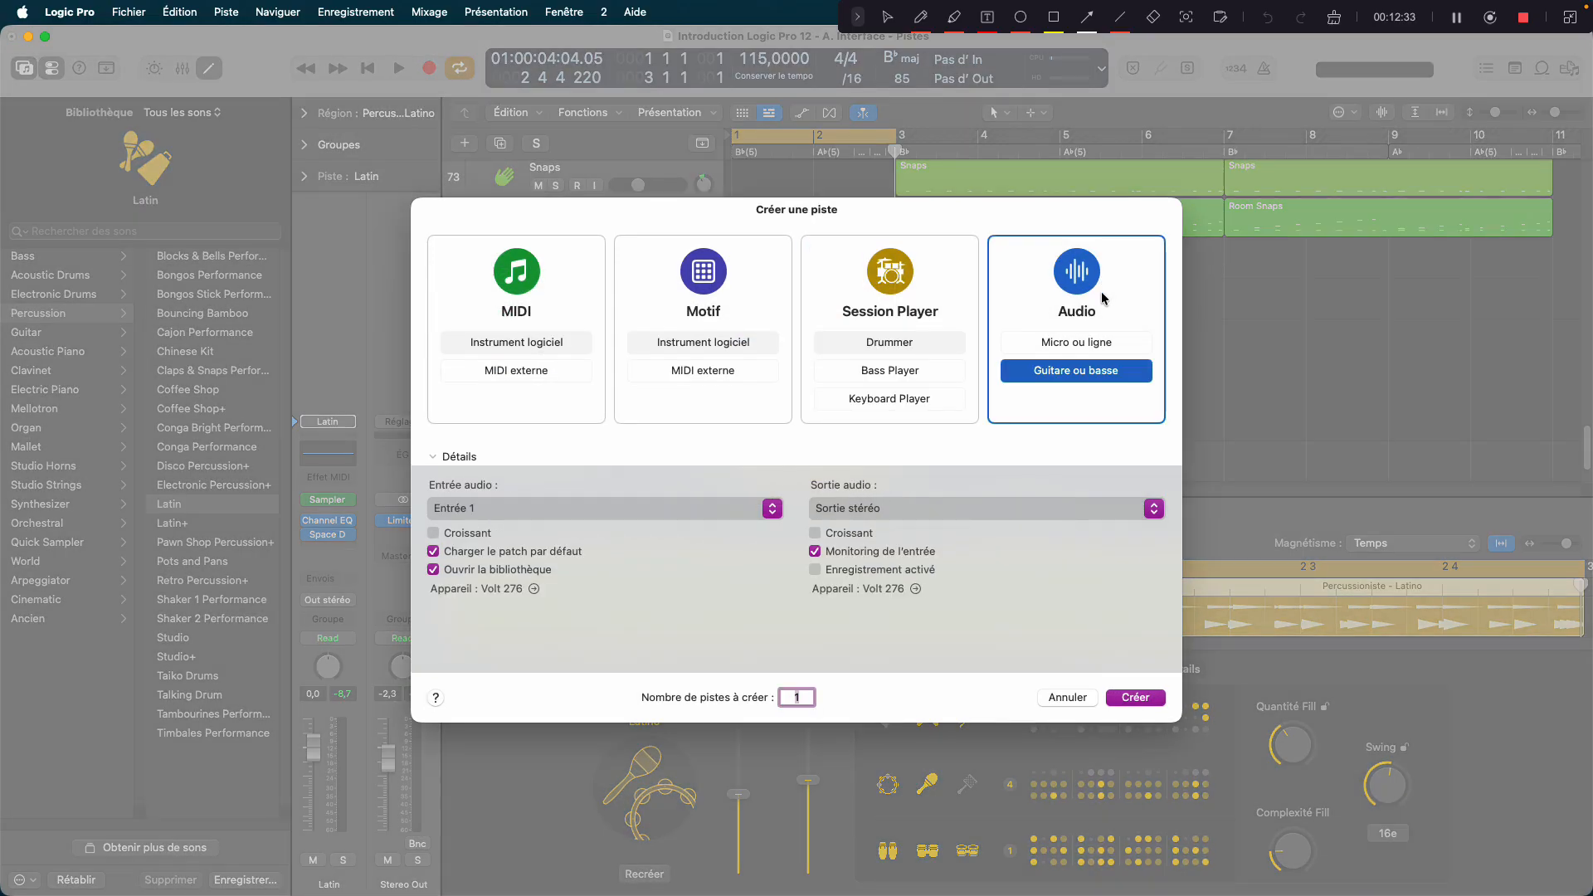
{"action": "left_click", "coordinate": [1068, 347]}
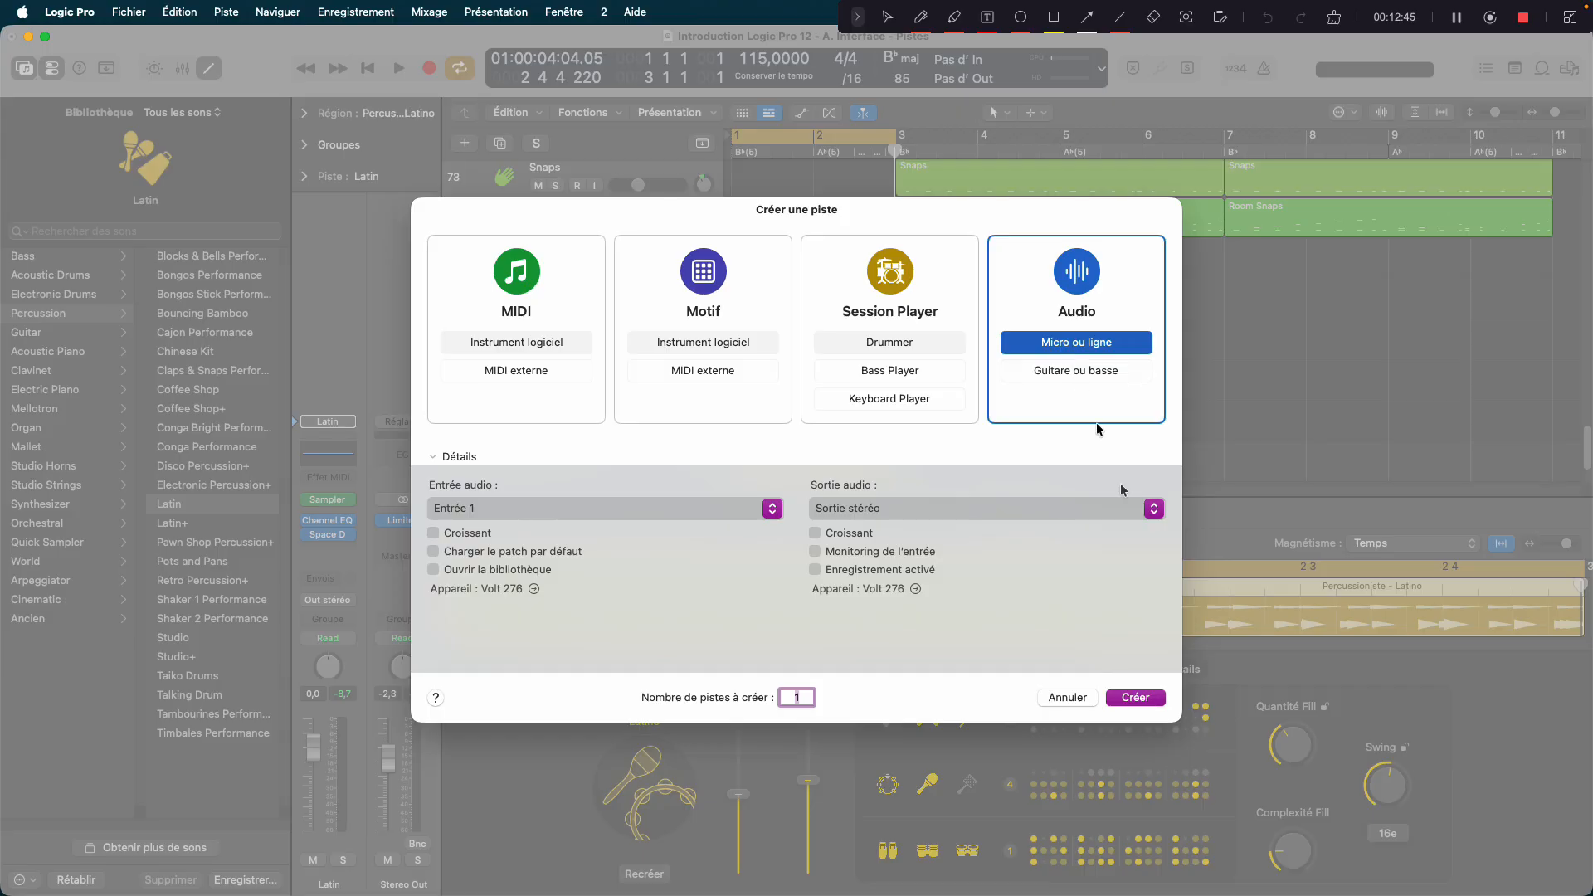
{"action": "left_click", "coordinate": [1061, 698]}
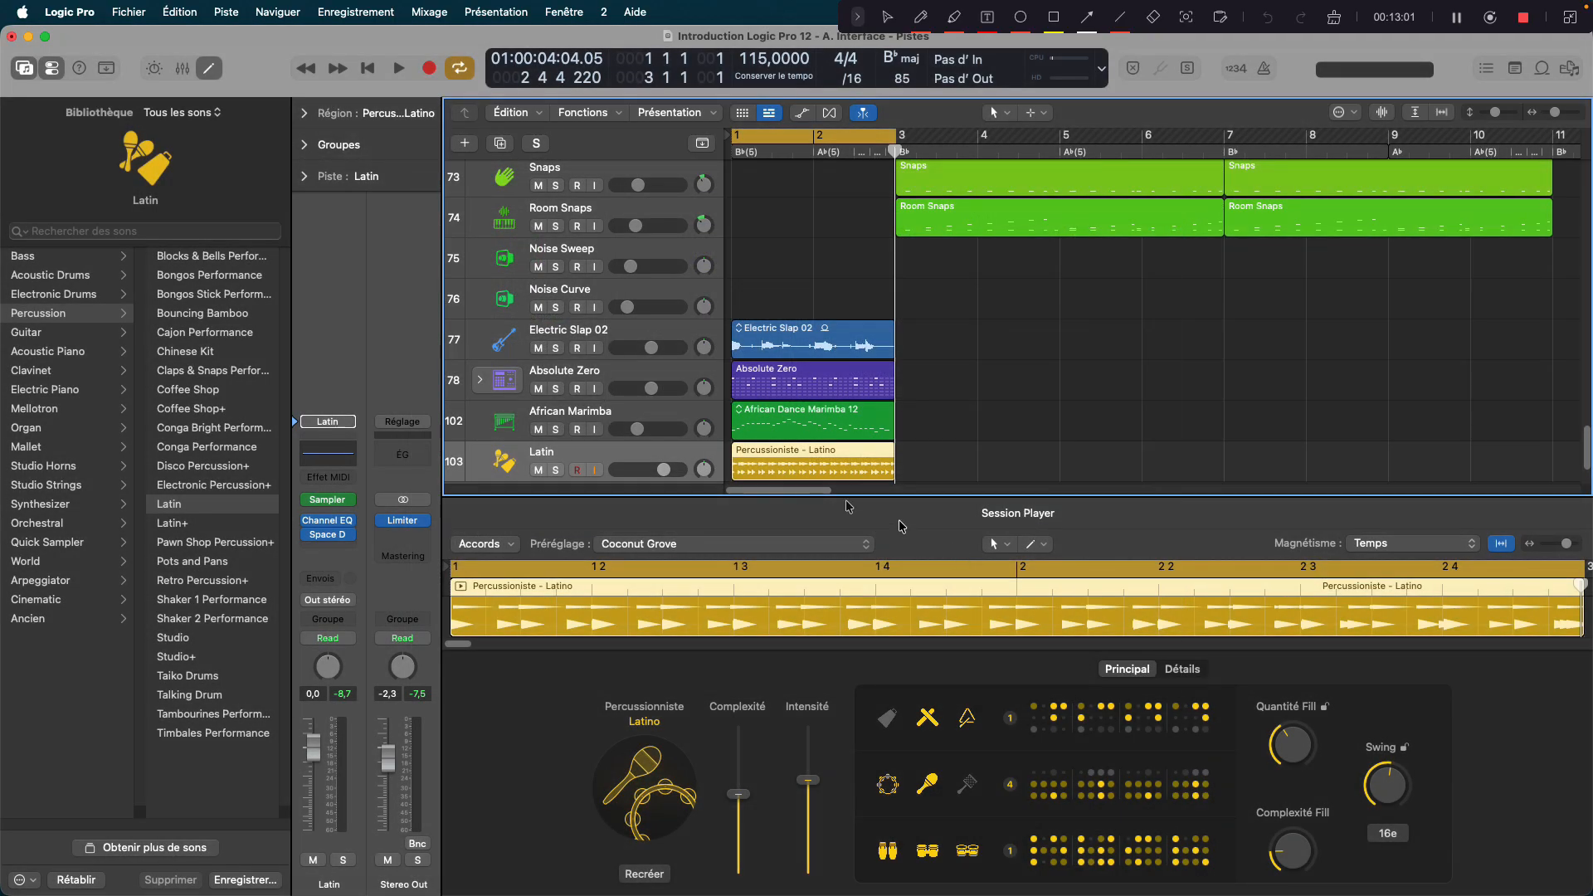
Step: Select the African Marimba and Absolute Zero tracks, review the MIDI, Pattern, Session Player and Audio options for a new track, and cancel
{"action": "left_click", "coordinate": [581, 412]}
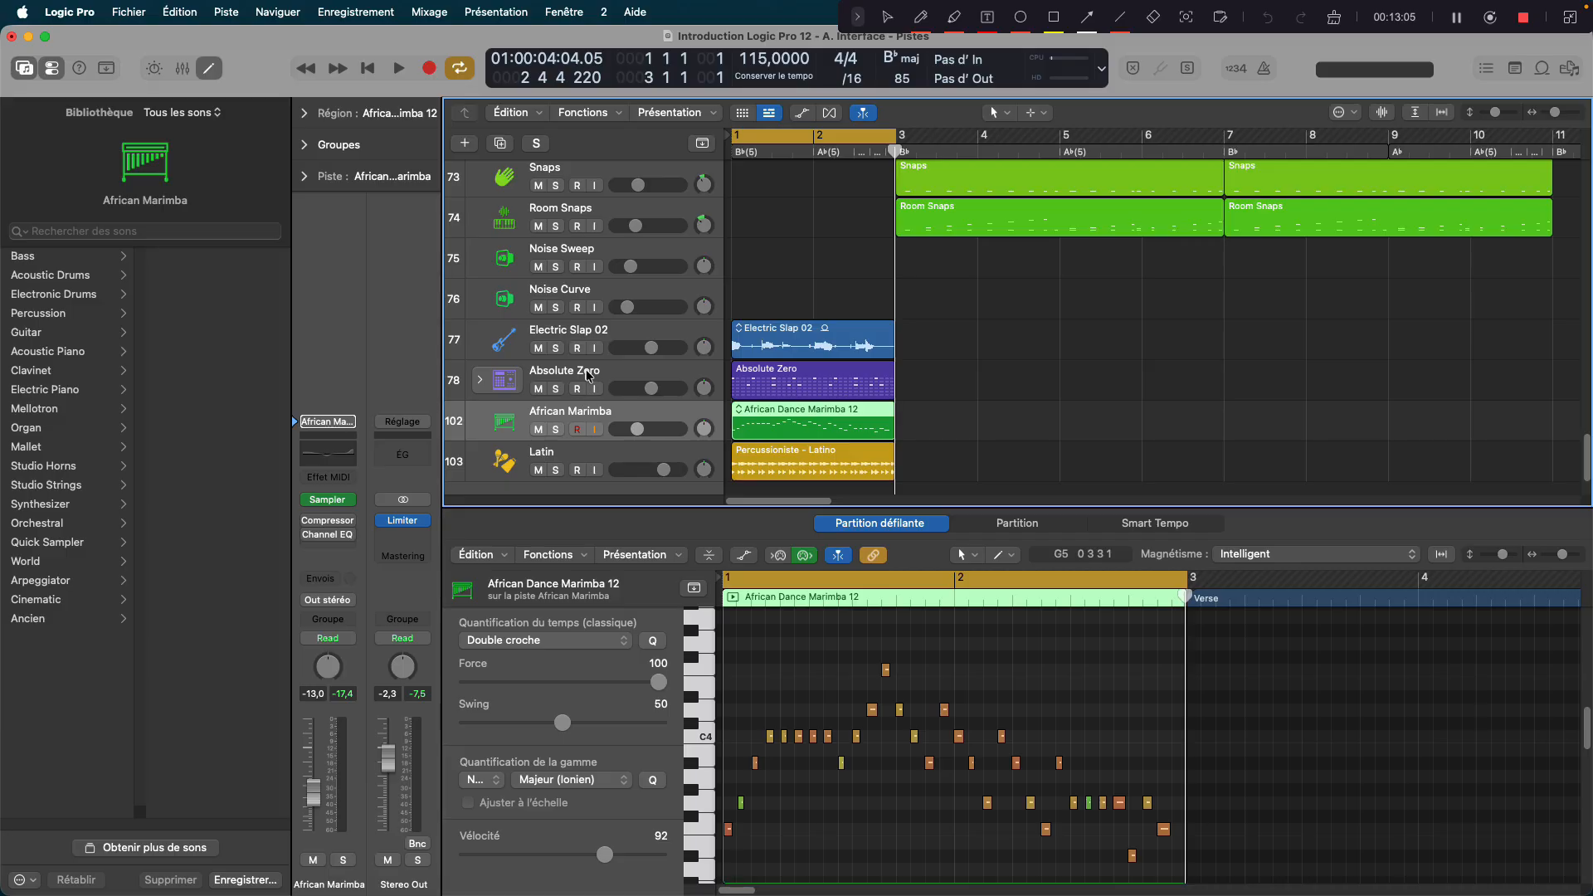
{"action": "left_click", "coordinate": [587, 375]}
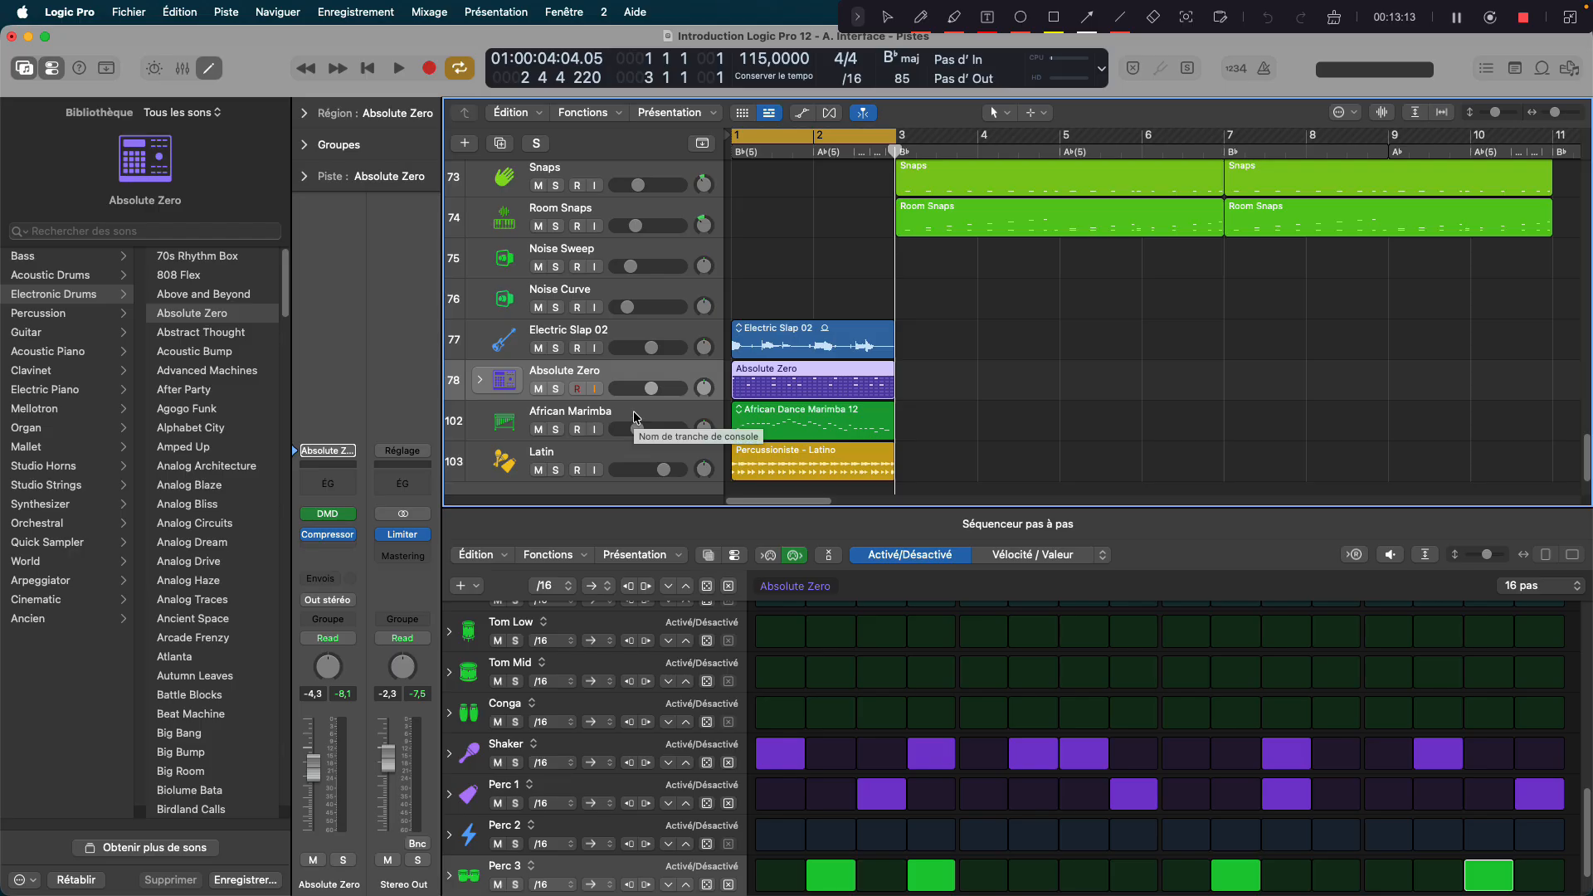
{"action": "left_click", "coordinate": [469, 144]}
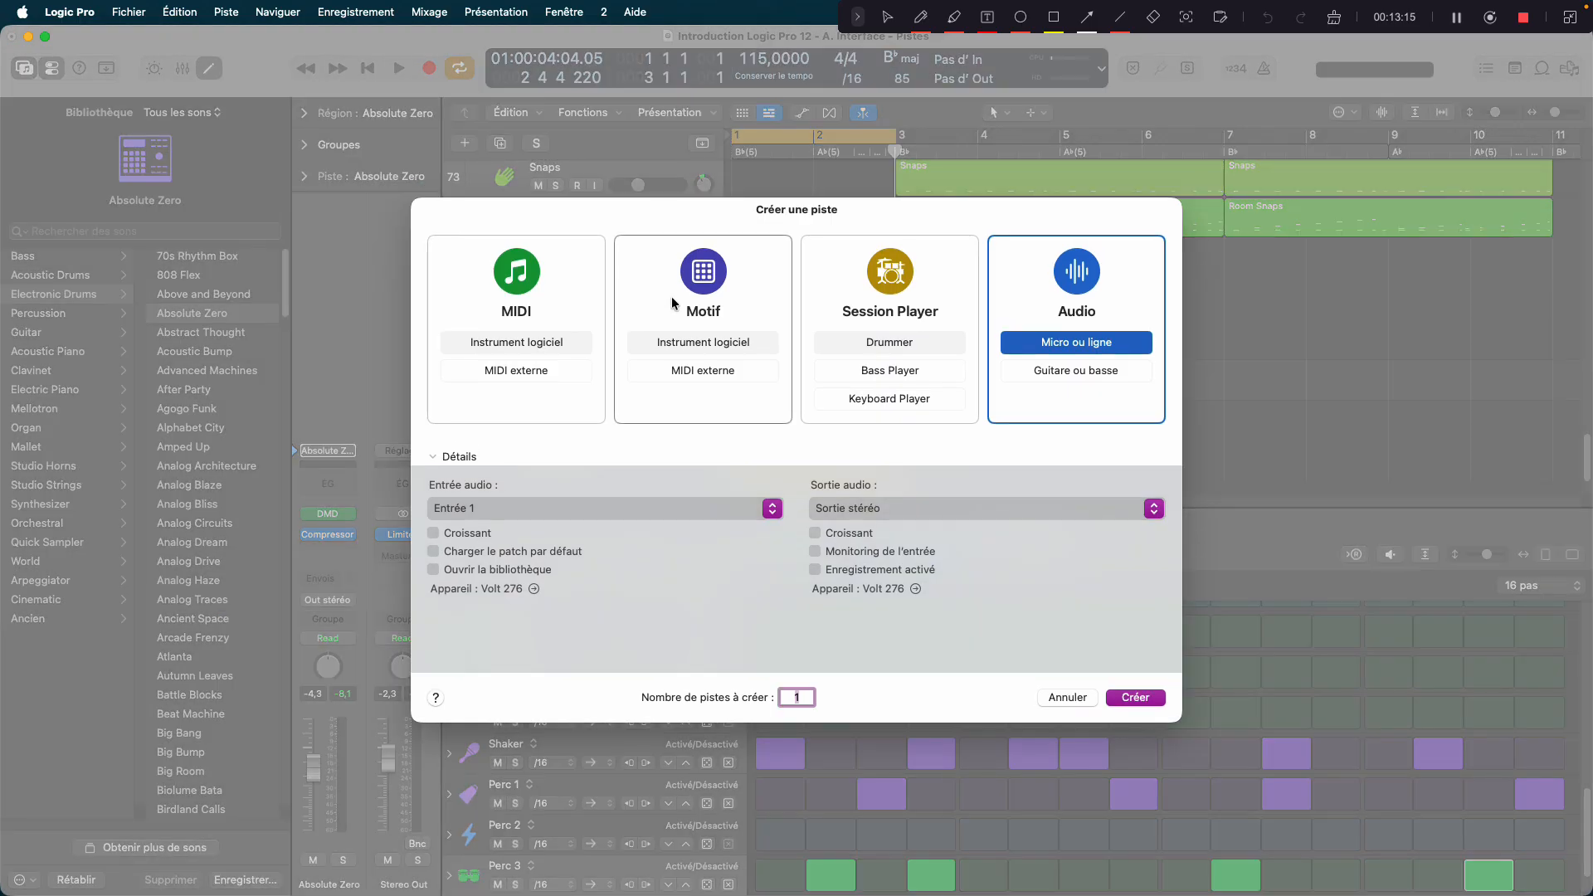
{"action": "left_click", "coordinate": [551, 277]}
{"action": "left_click", "coordinate": [688, 274]}
{"action": "left_click", "coordinate": [889, 278]}
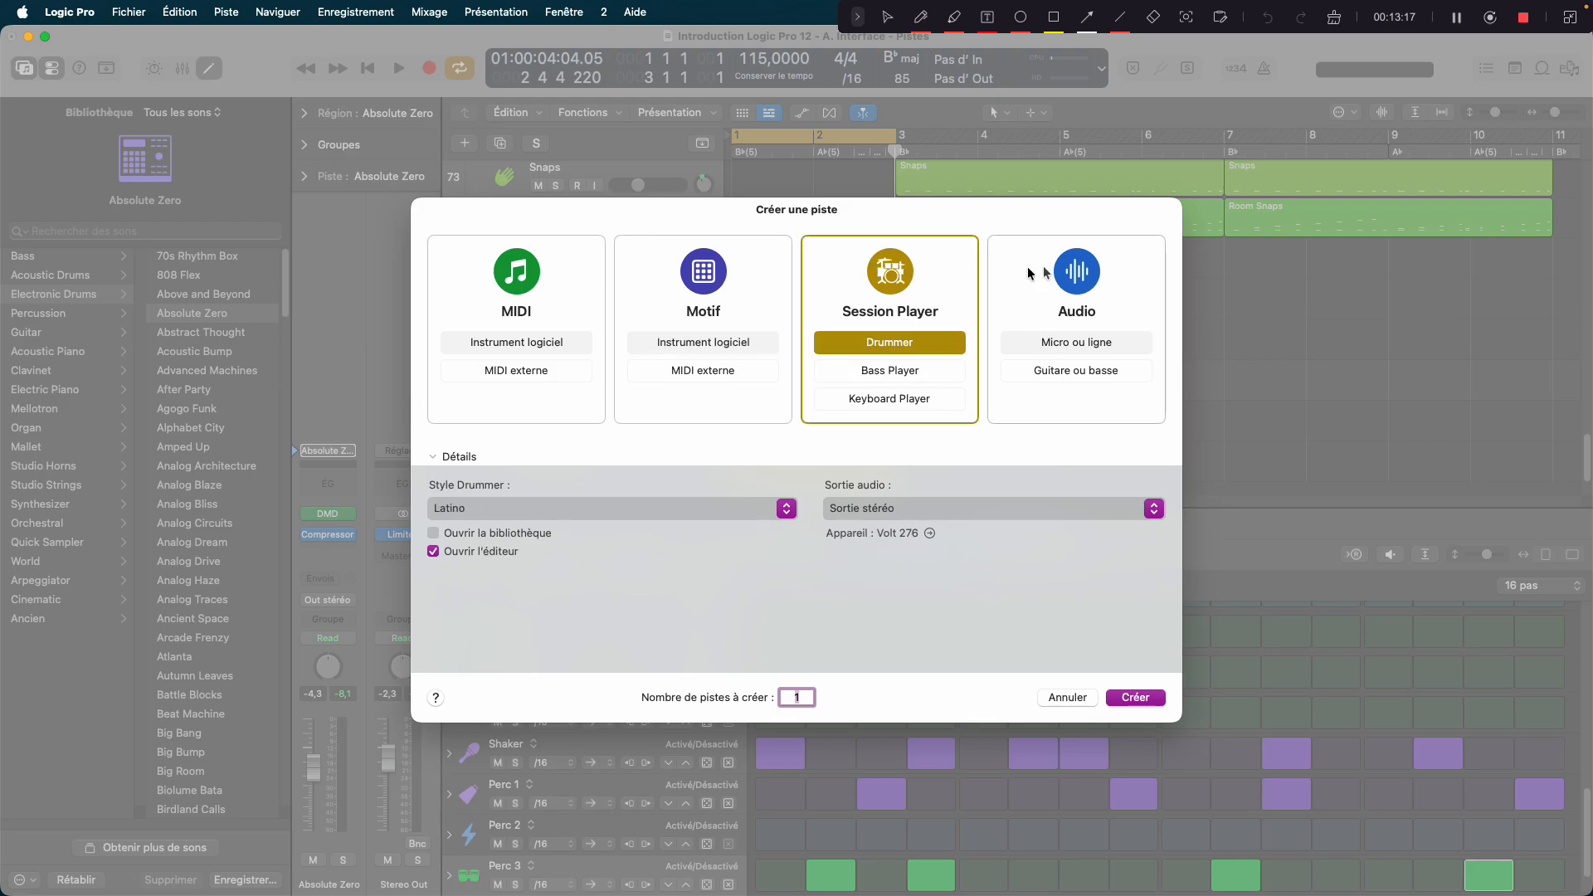
{"action": "left_click", "coordinate": [1076, 274]}
{"action": "left_click", "coordinate": [515, 277]}
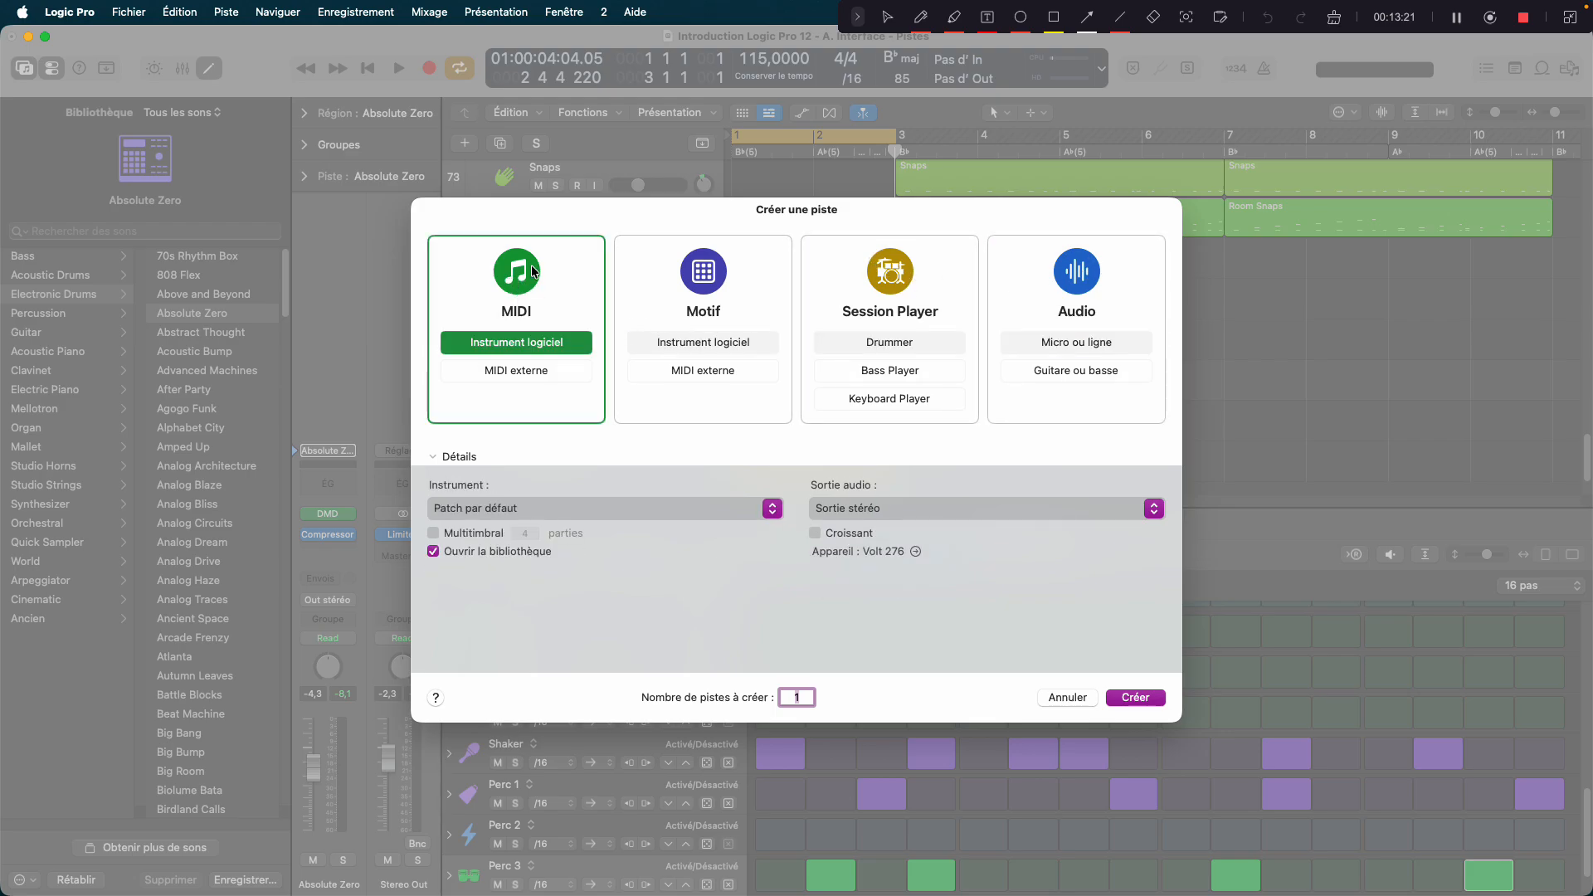
{"action": "left_click", "coordinate": [715, 275]}
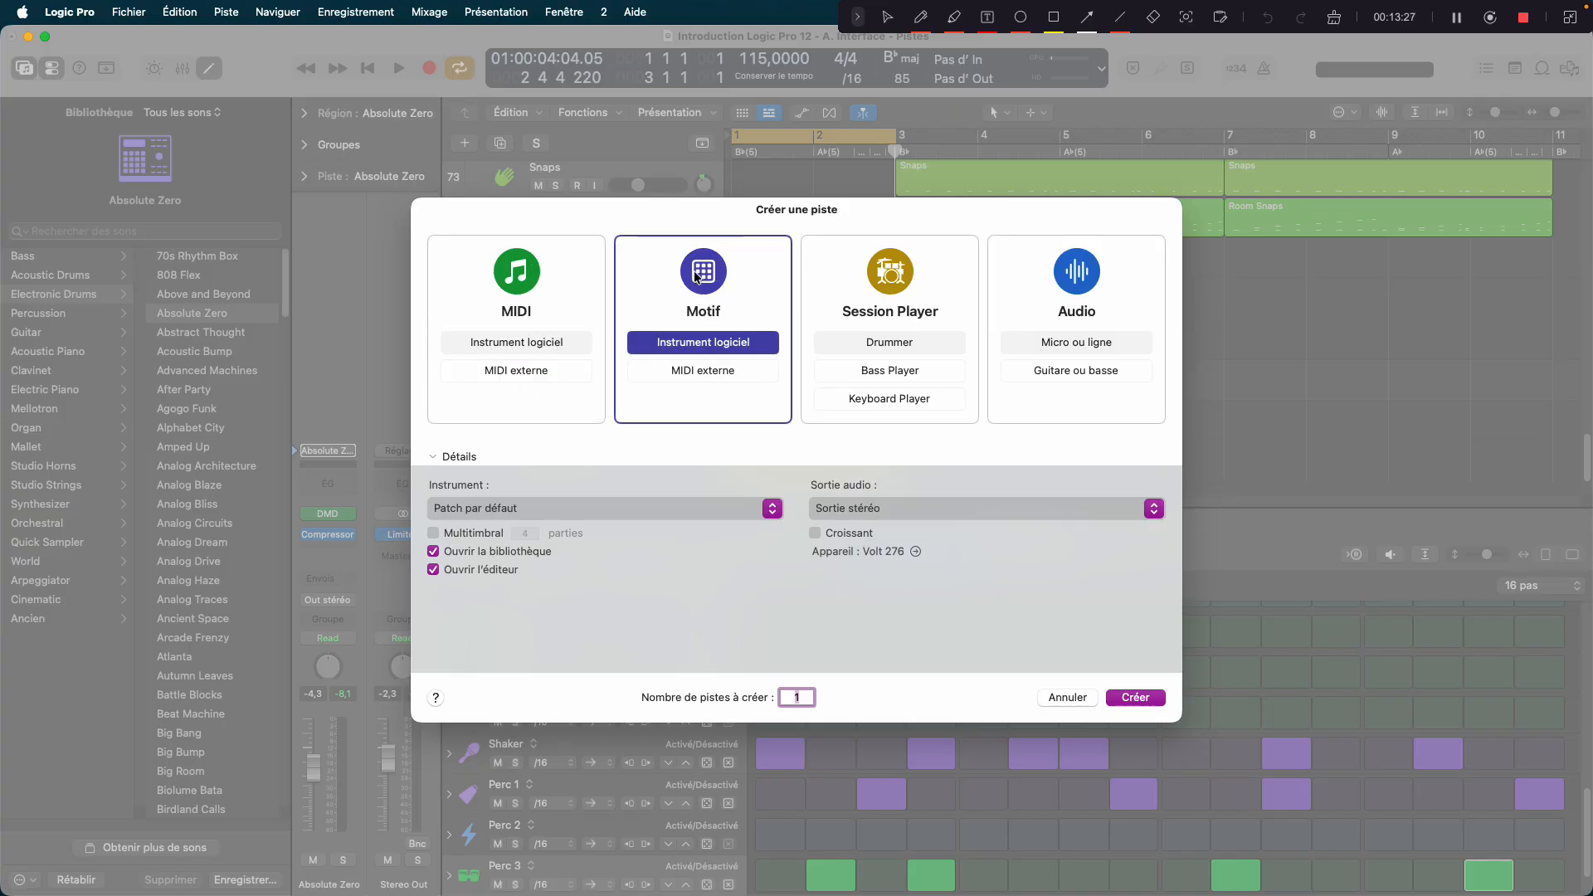
{"action": "left_click", "coordinate": [882, 270]}
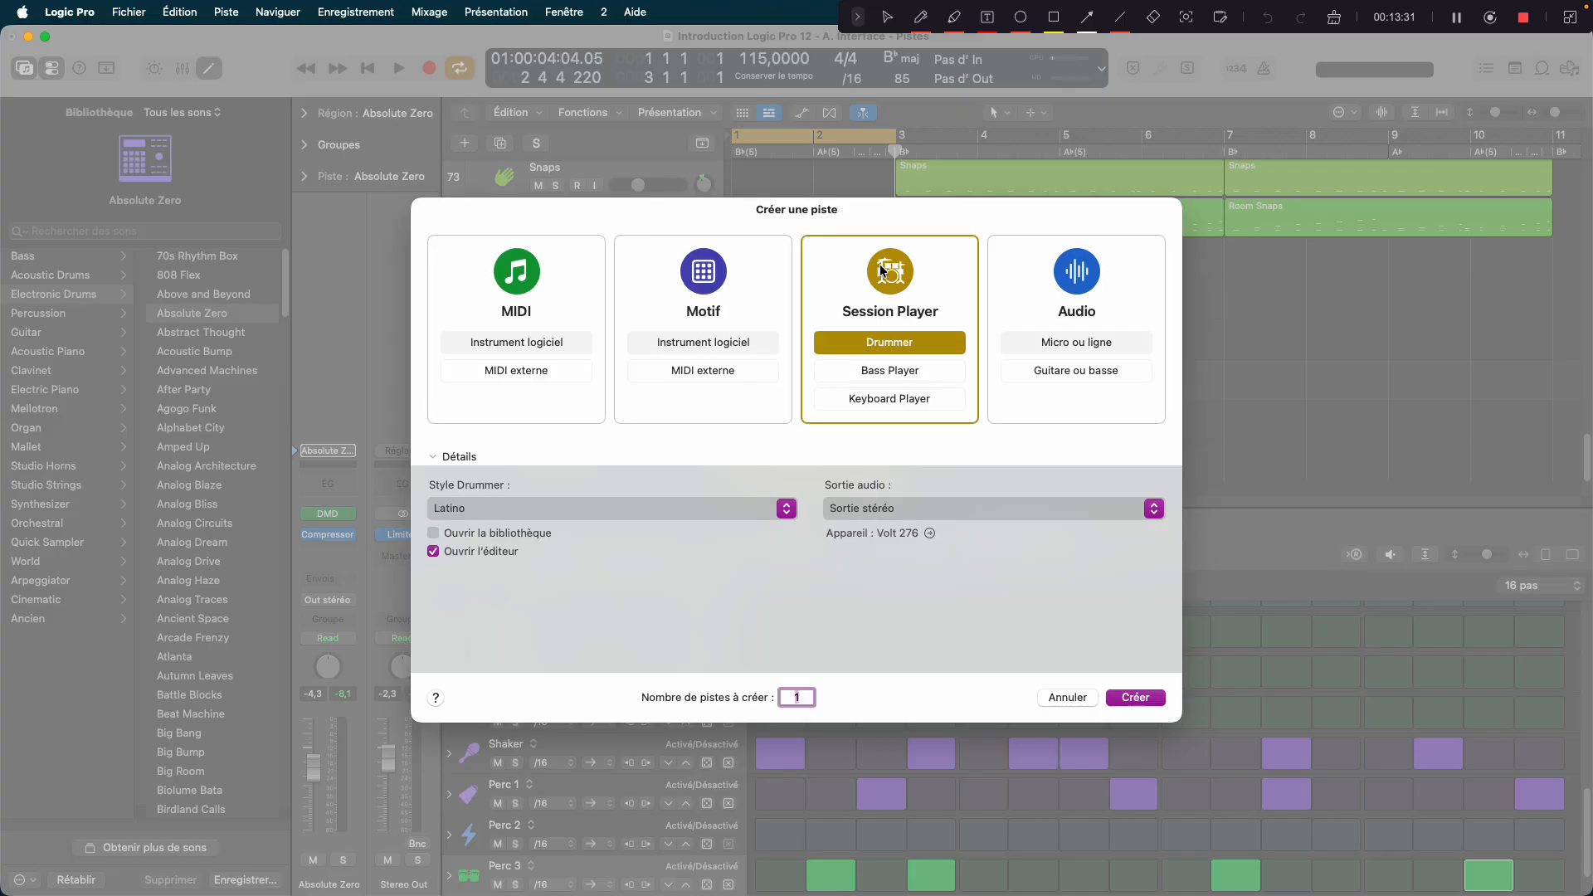
{"action": "left_click", "coordinate": [1079, 282]}
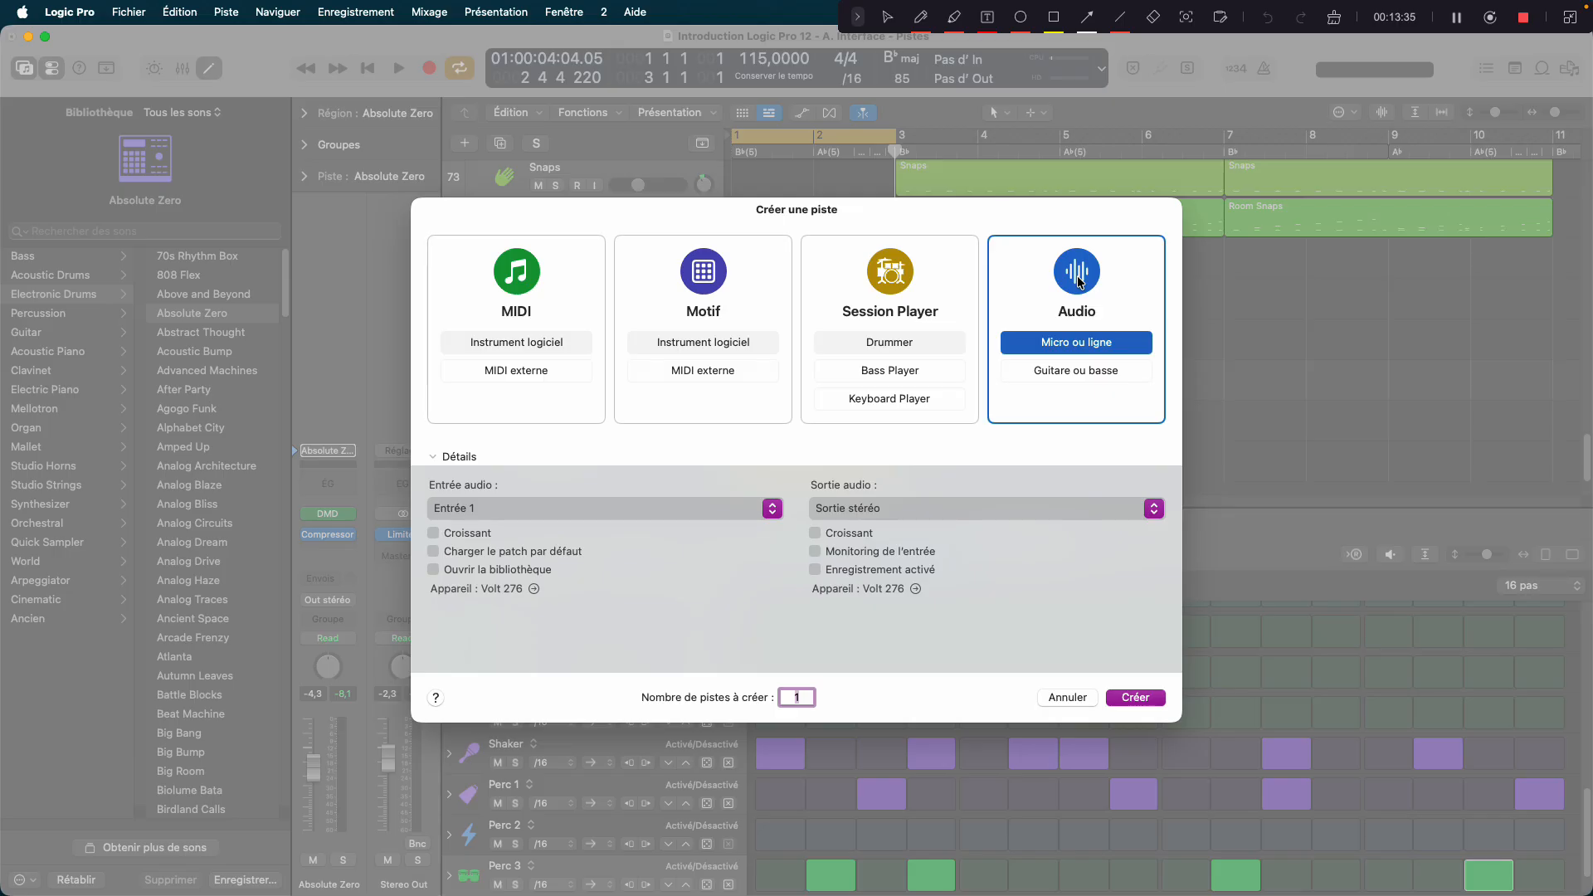
{"action": "left_click", "coordinate": [1070, 697]}
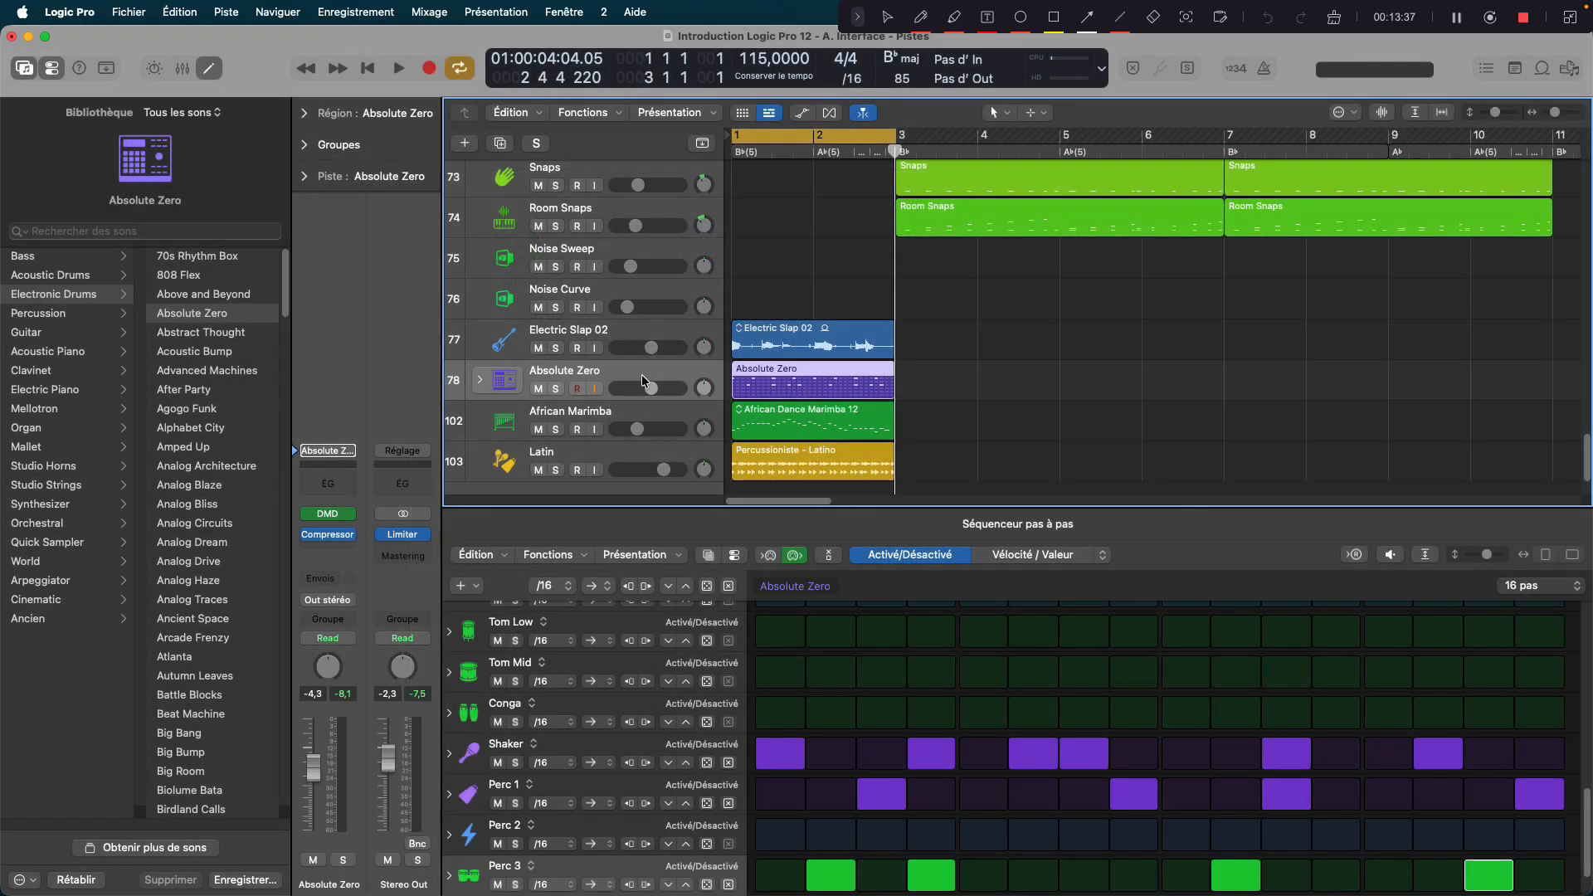
Step: Select the Electric Slap 02, Absolute Zero, African Dance Marimba 12 and Percussioniste - Latino regions one by one to compare their editors
{"action": "left_click", "coordinate": [798, 340]}
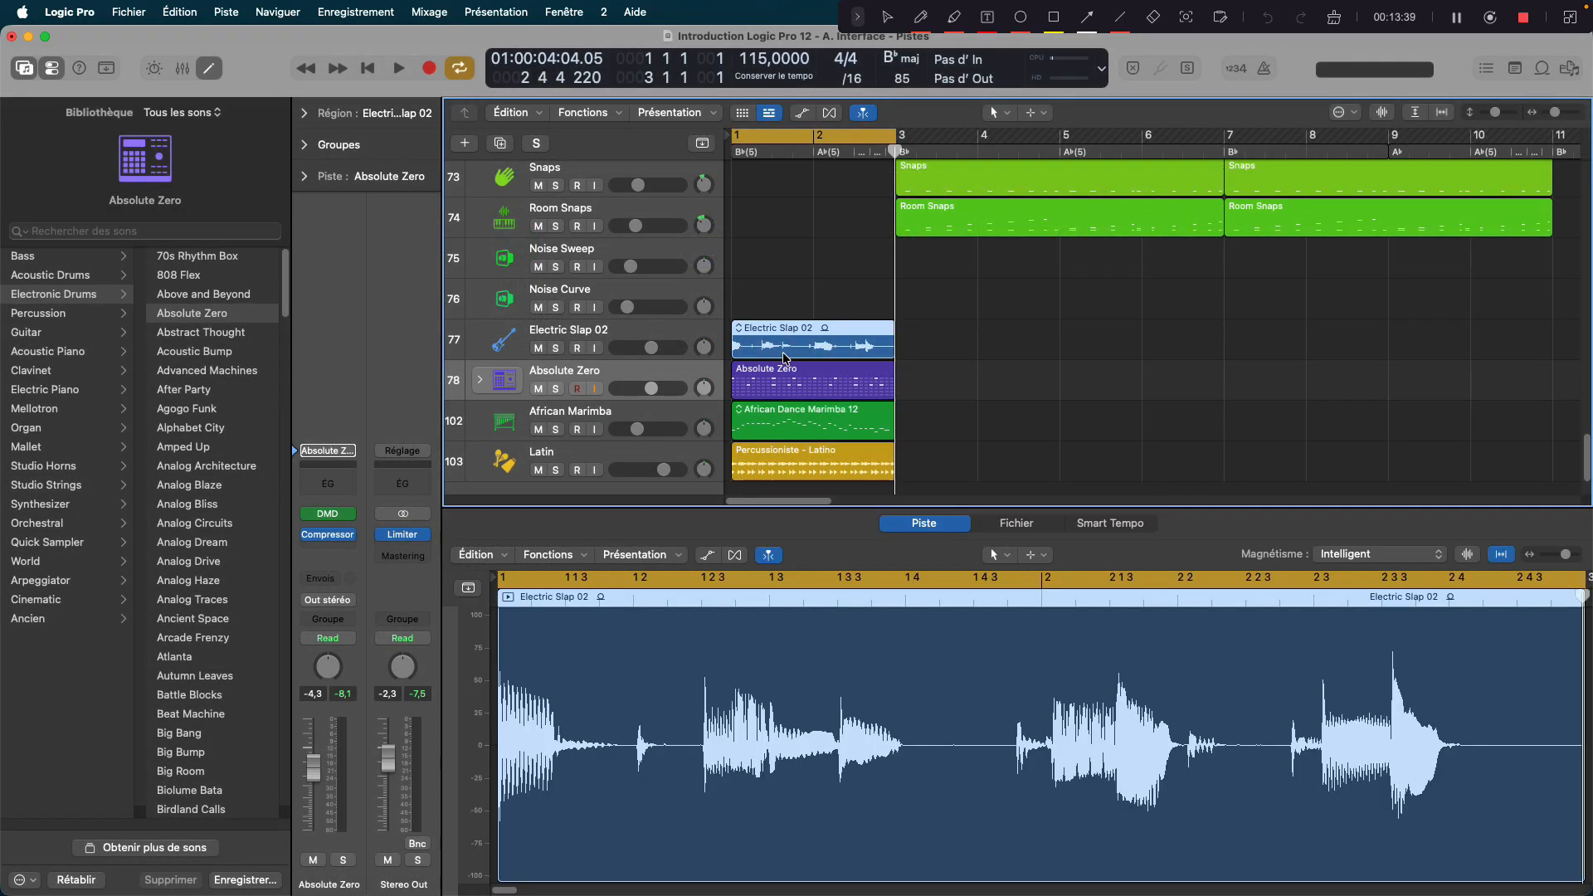
{"action": "left_click", "coordinate": [789, 383]}
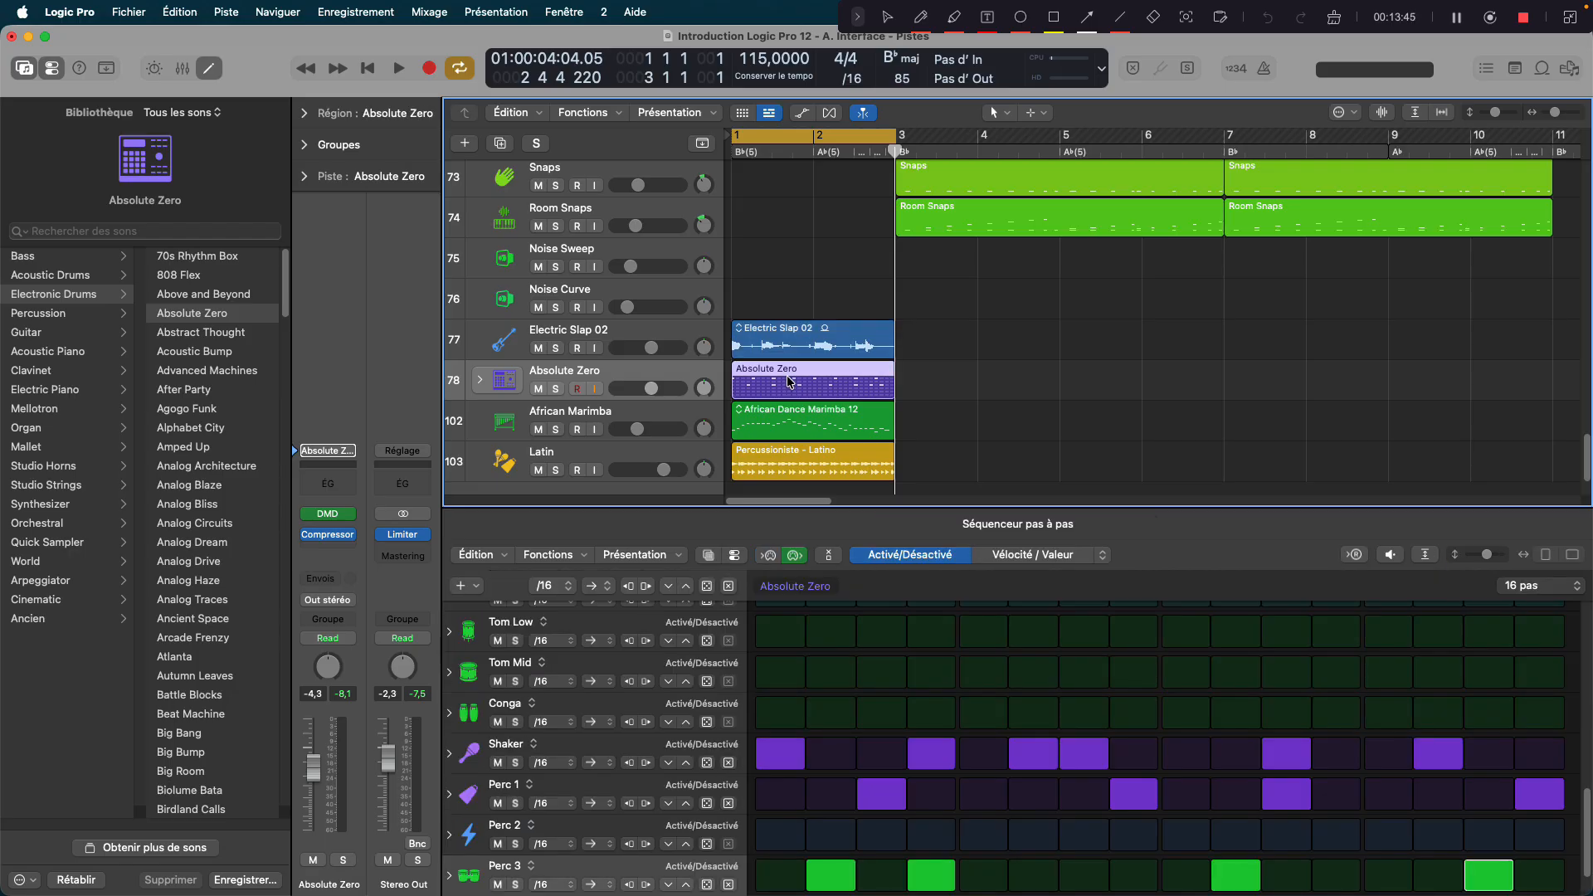
{"action": "left_click", "coordinate": [791, 431]}
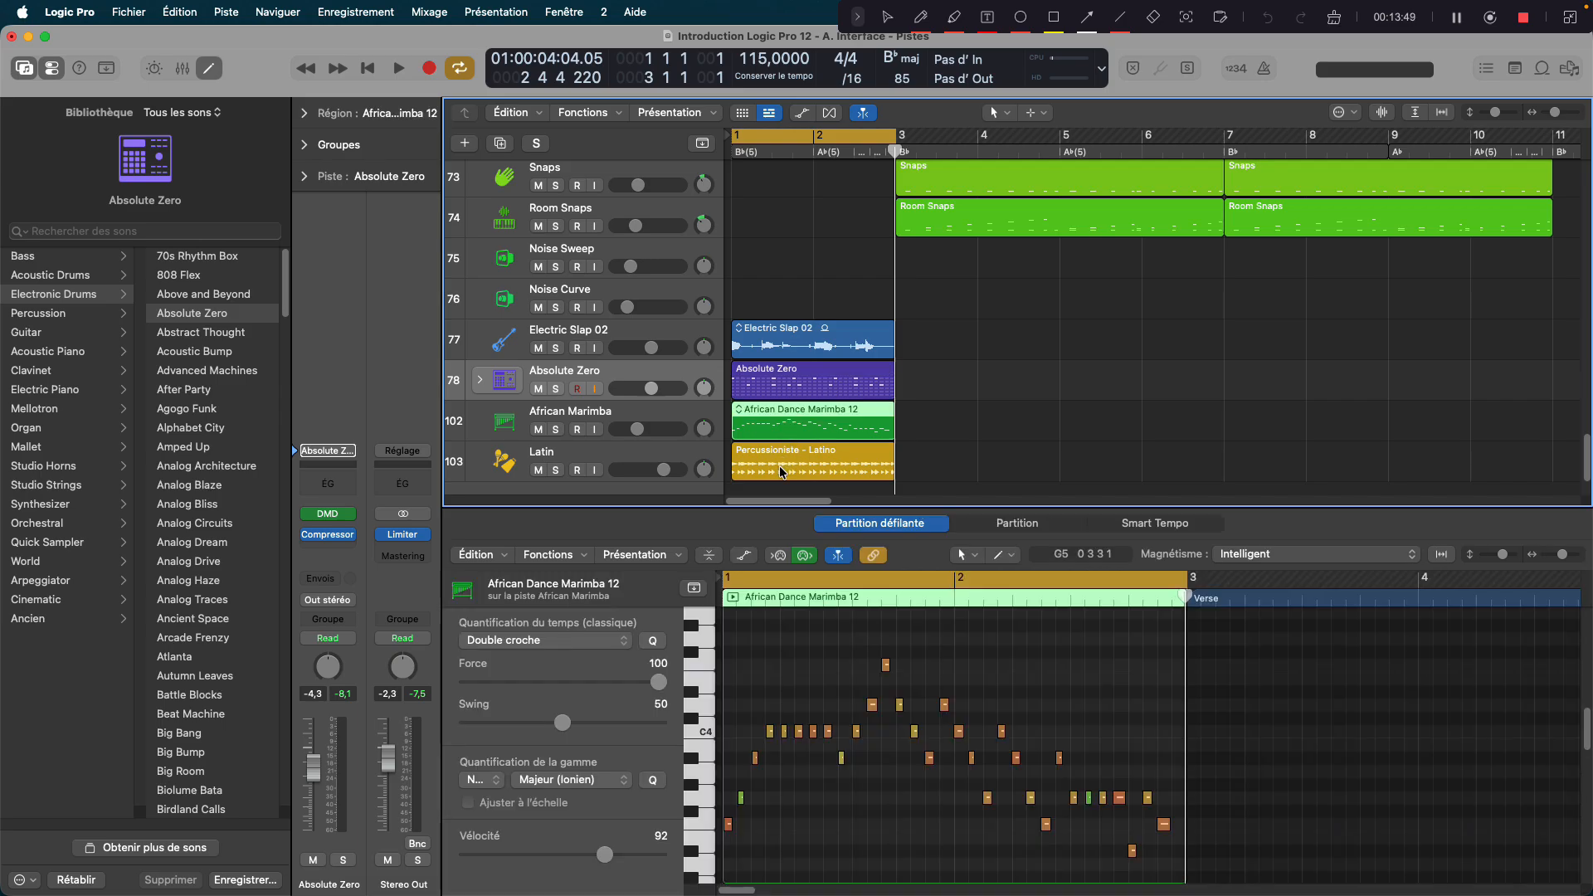
{"action": "left_click", "coordinate": [780, 469]}
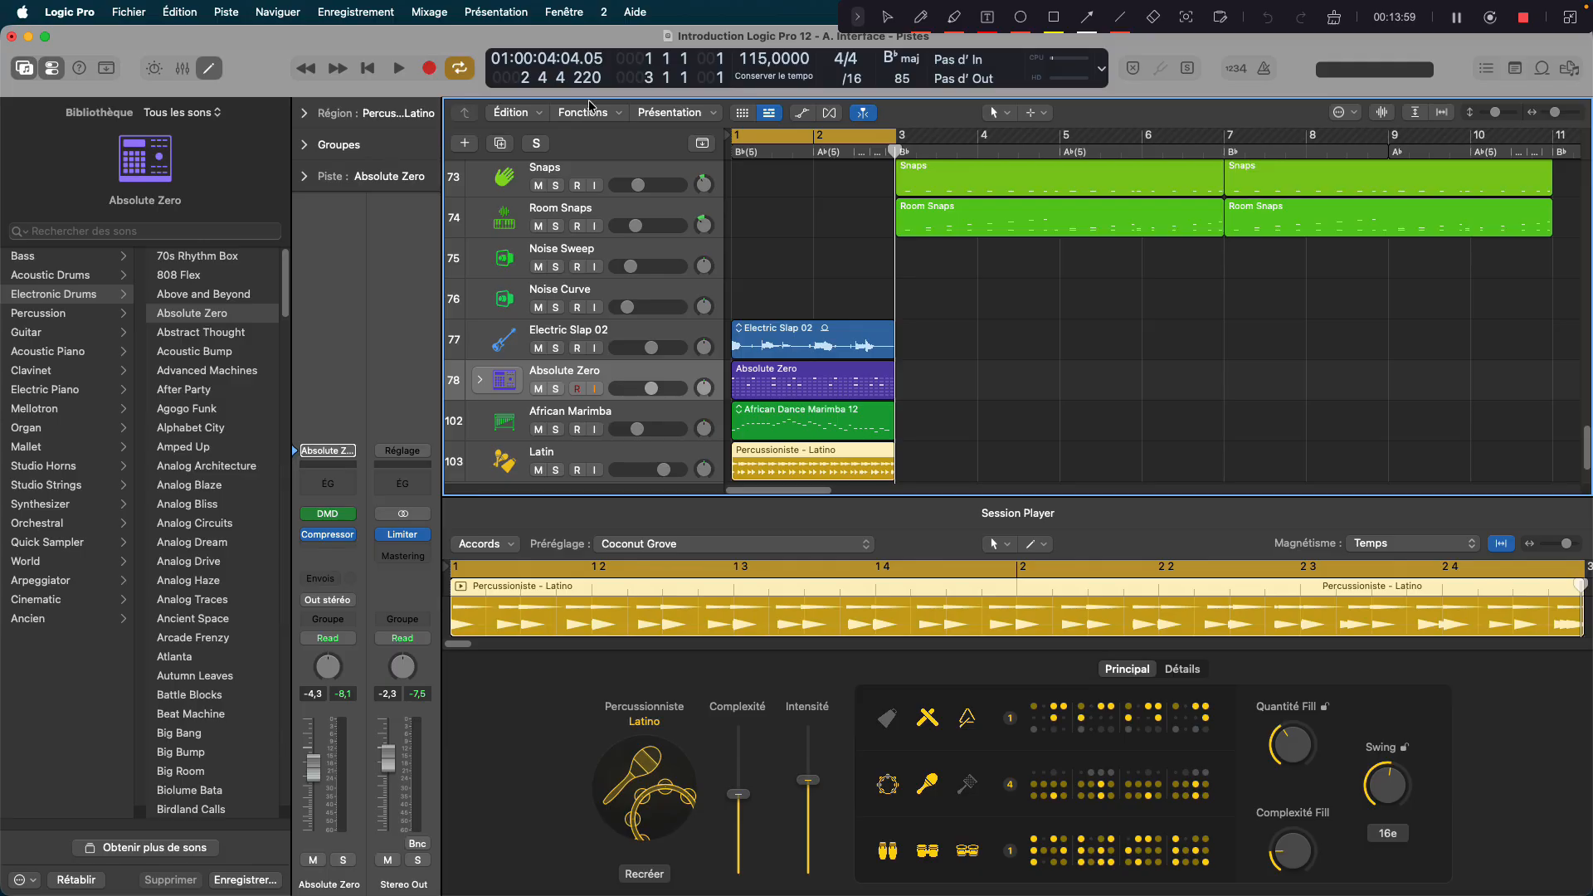
{"action": "scroll", "coordinate": [664, 292], "scroll_direction": "up", "scroll_amount": 6}
{"action": "scroll", "coordinate": [665, 292], "scroll_direction": "up", "scroll_amount": 15}
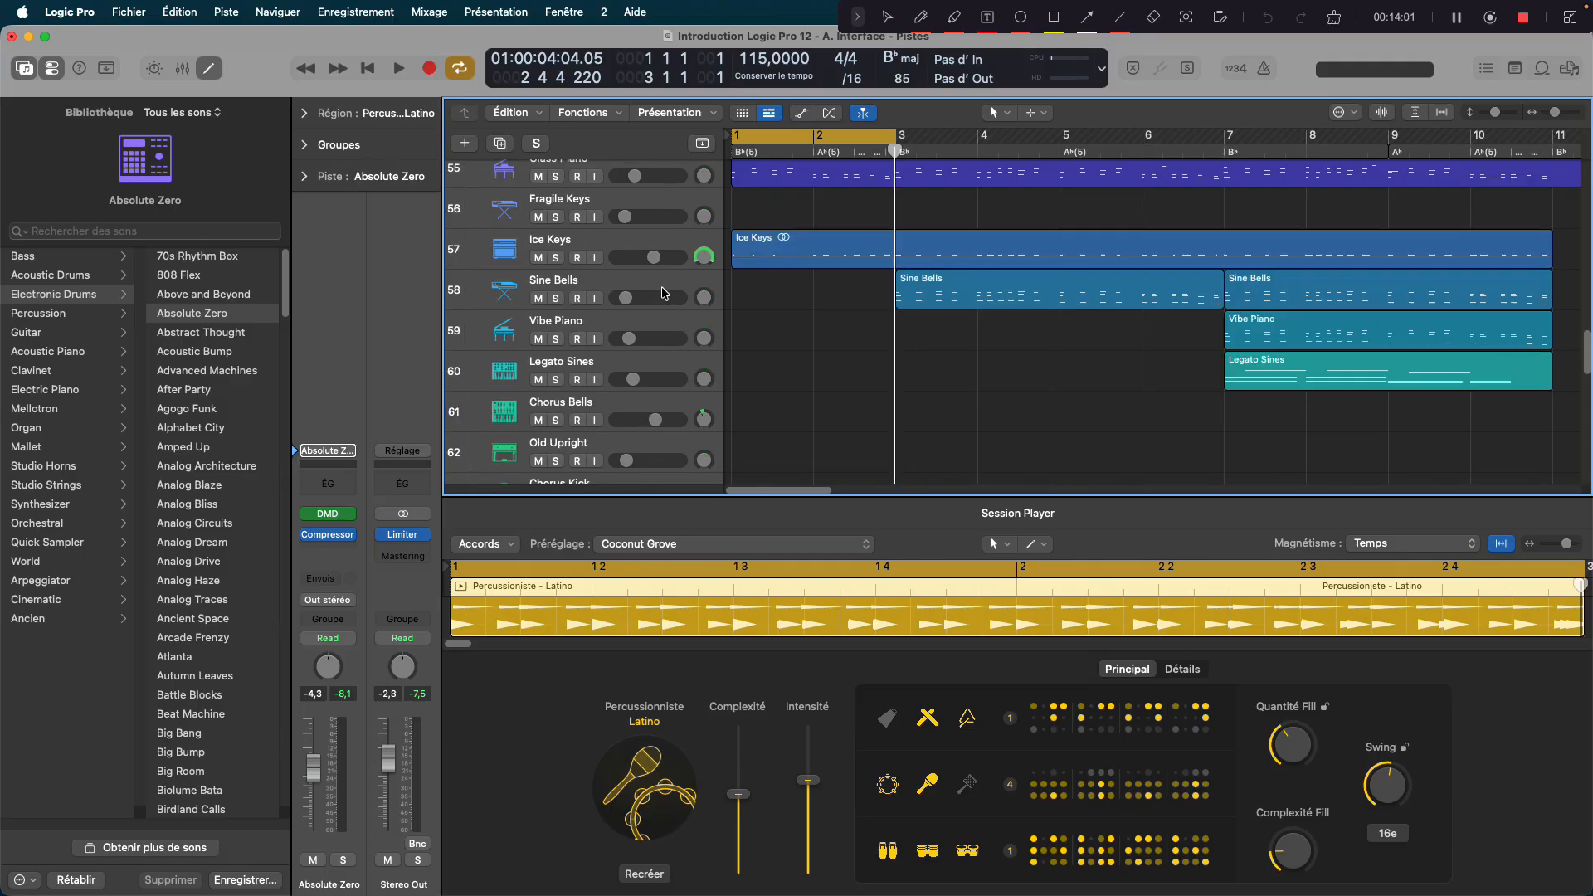
{"action": "scroll", "coordinate": [662, 289], "scroll_direction": "down", "scroll_amount": 10}
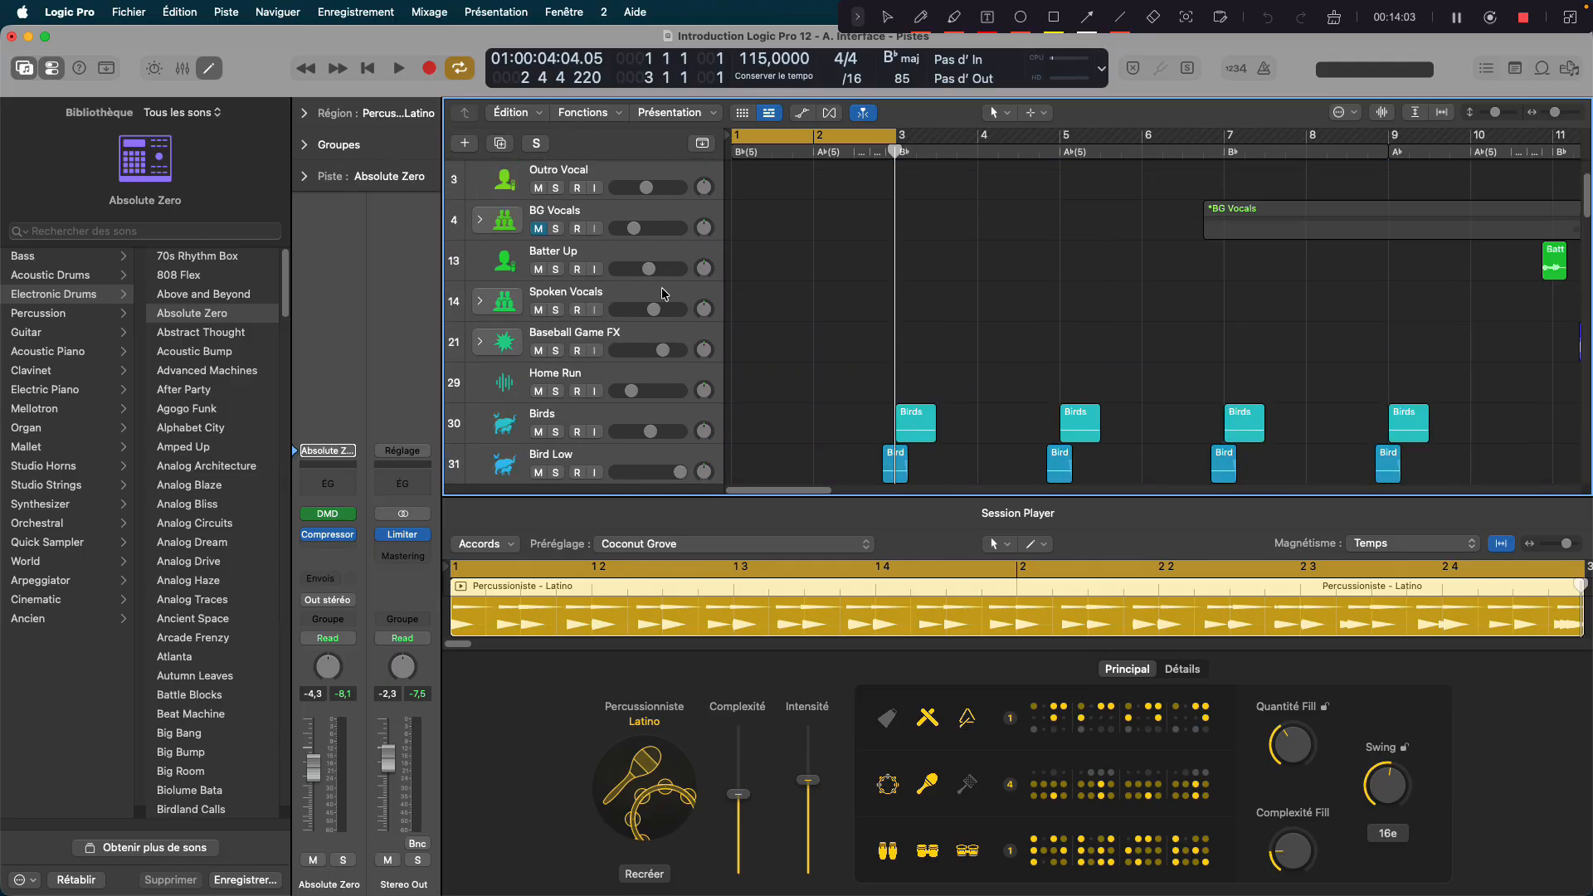
{"action": "scroll", "coordinate": [664, 292], "scroll_direction": "down", "scroll_amount": 2}
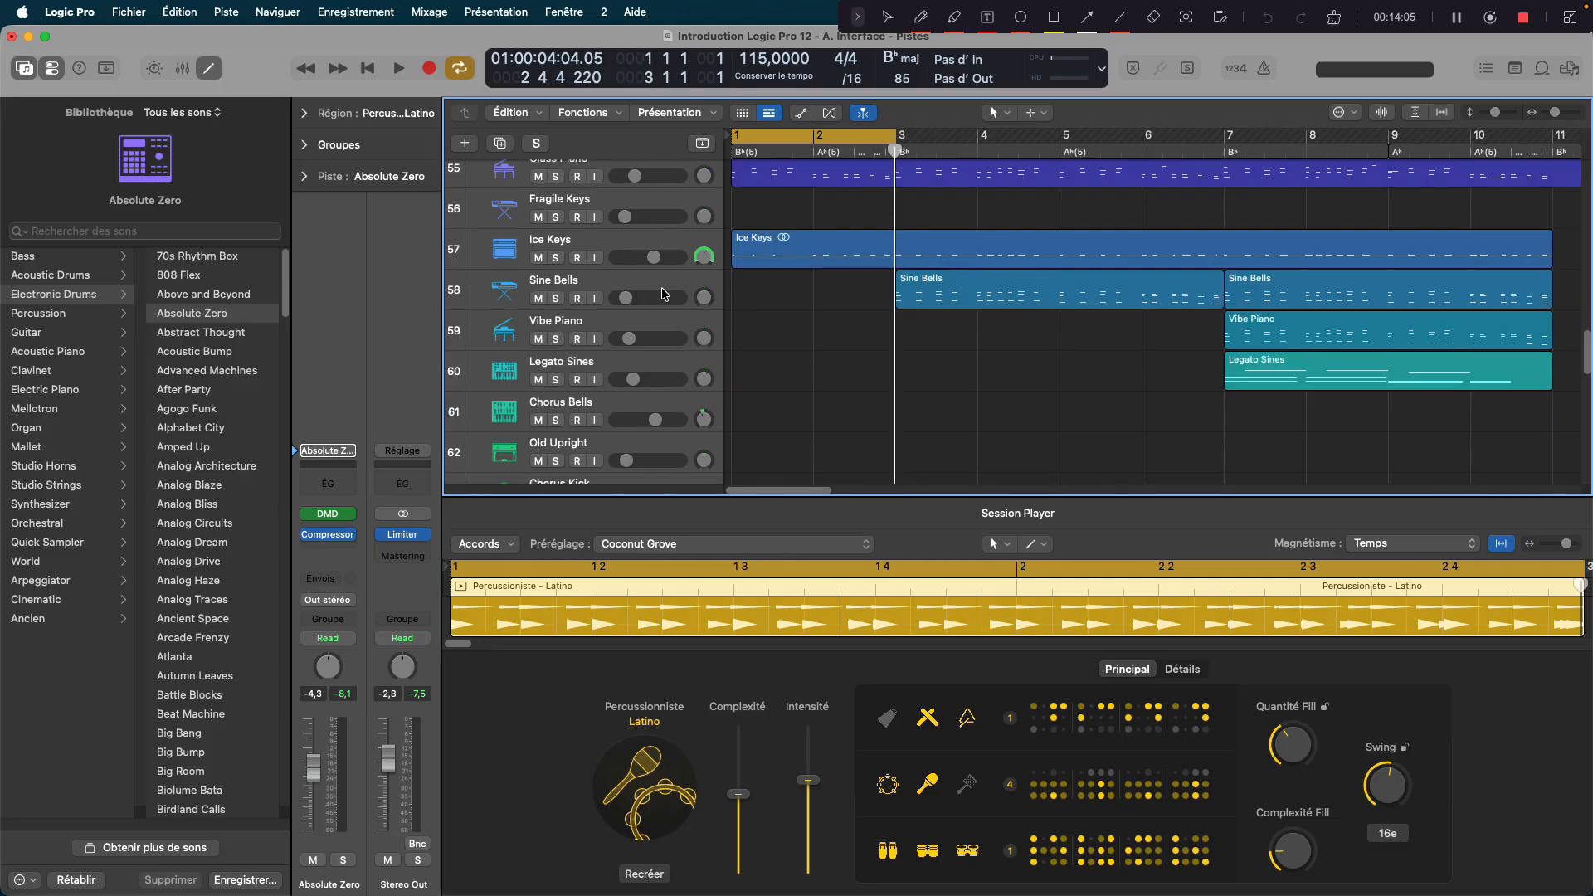